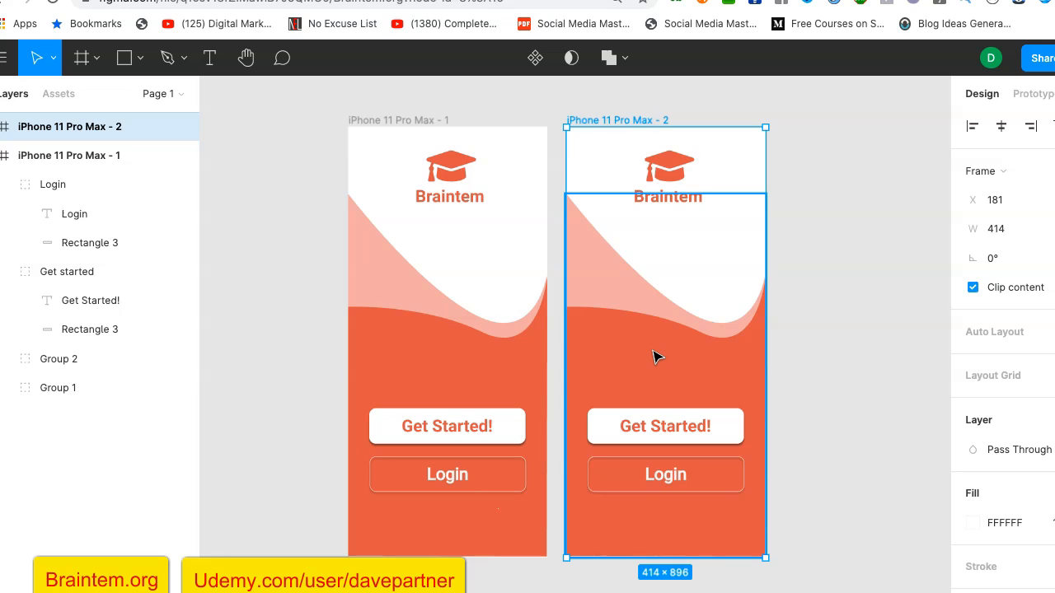
key(Delete)
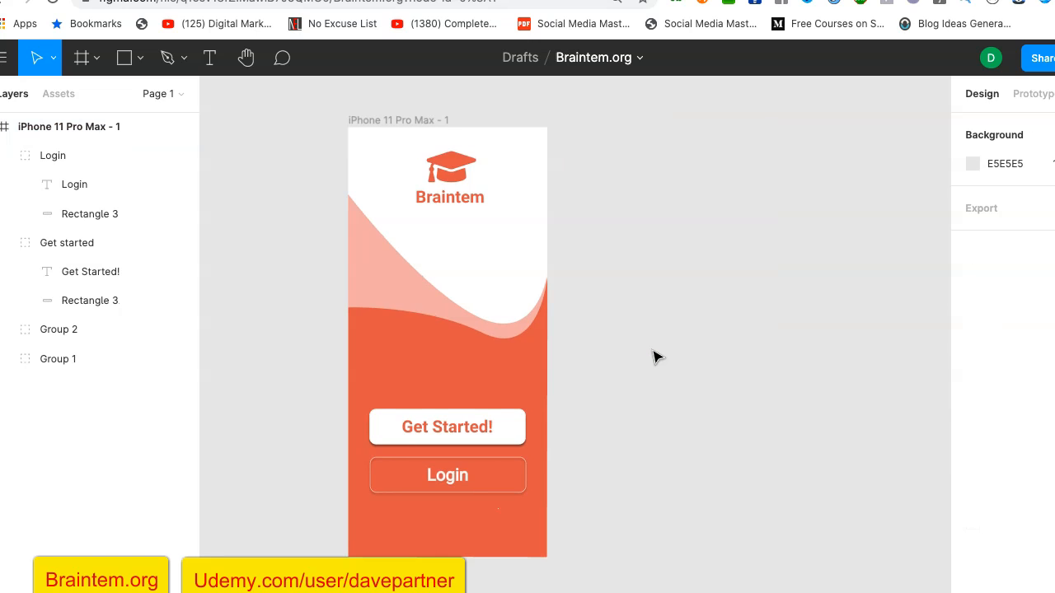
key(ctrl+z)
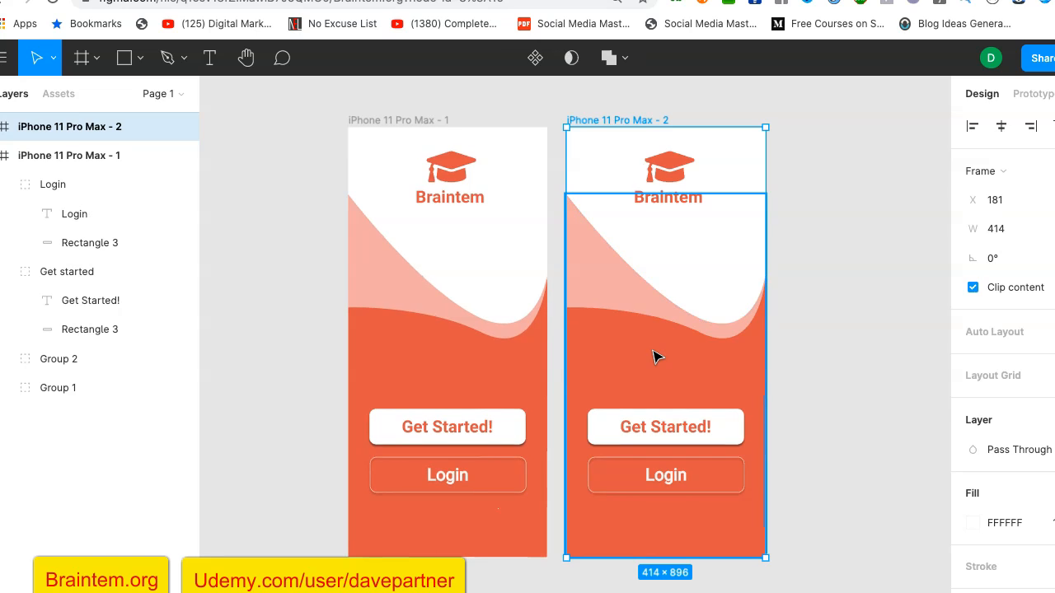
click(715, 156)
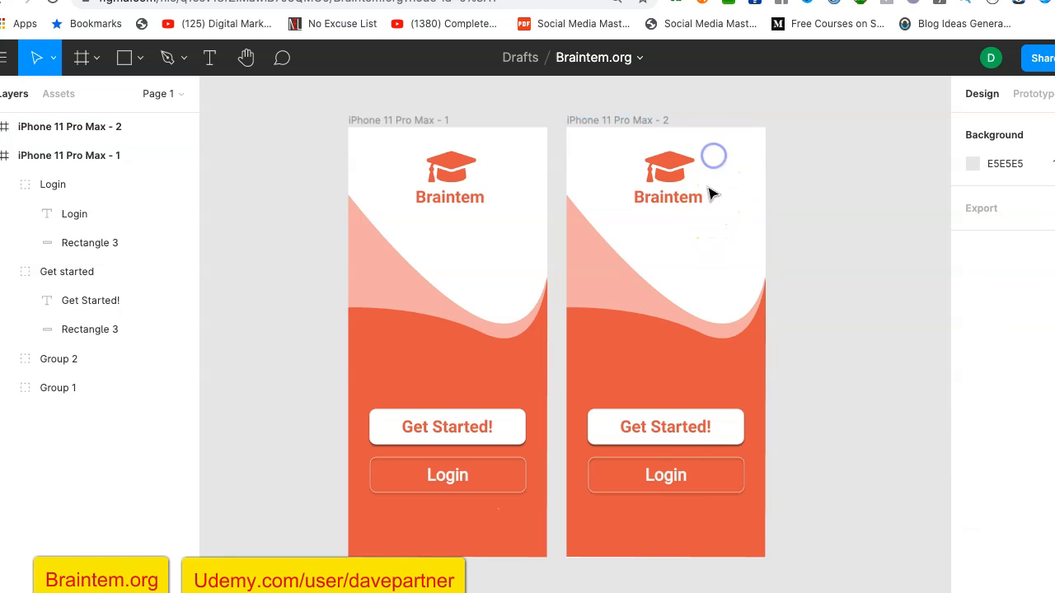
Delete the orange wave background group and the Login button from the iPhone 11 Pro Max - 2 frame.
click(630, 382)
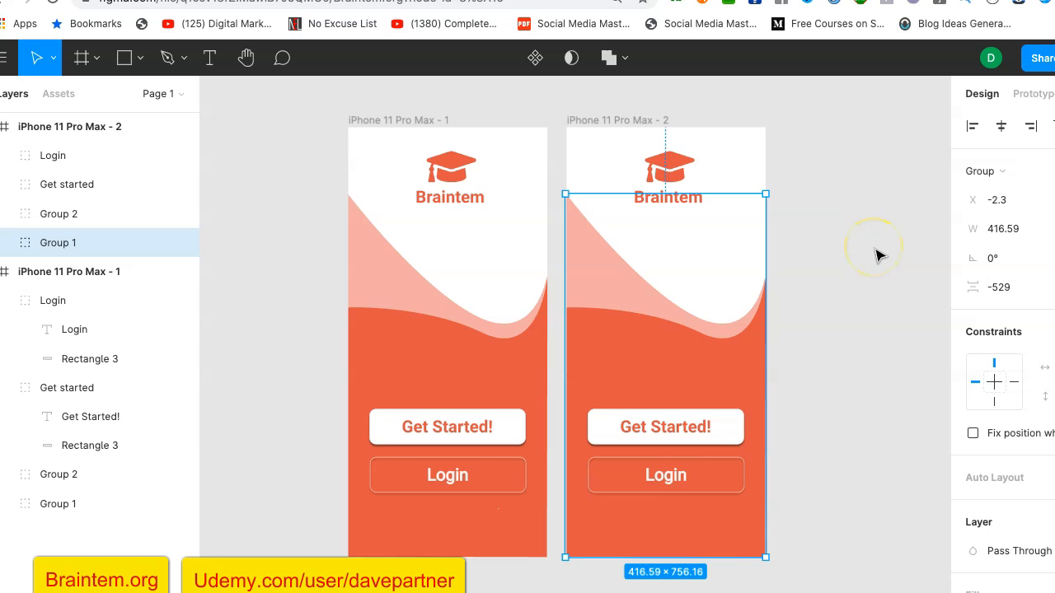
key(Delete)
click(682, 470)
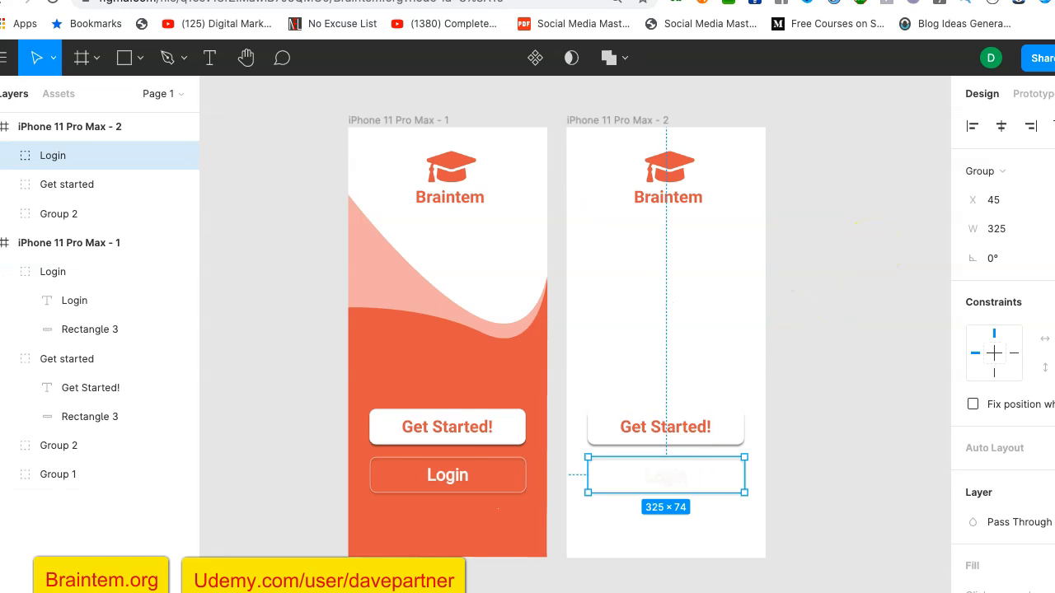
key(Delete)
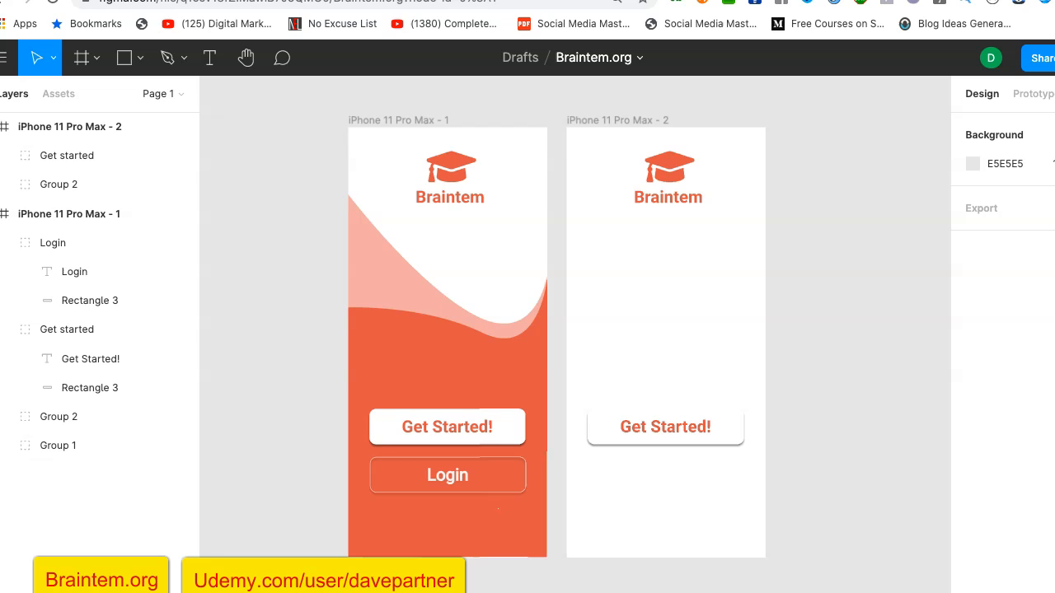
Lock the Braintem logo group in the second frame and try to select it on the canvas.
click(680, 190)
scroll(695, 244, up, 3)
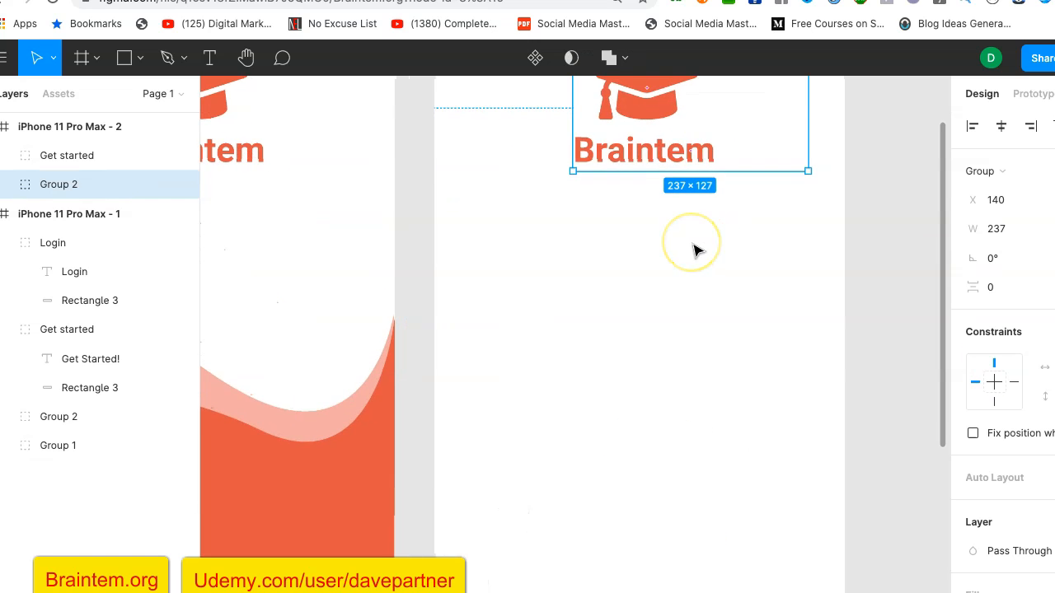
scroll(695, 251, up, 4)
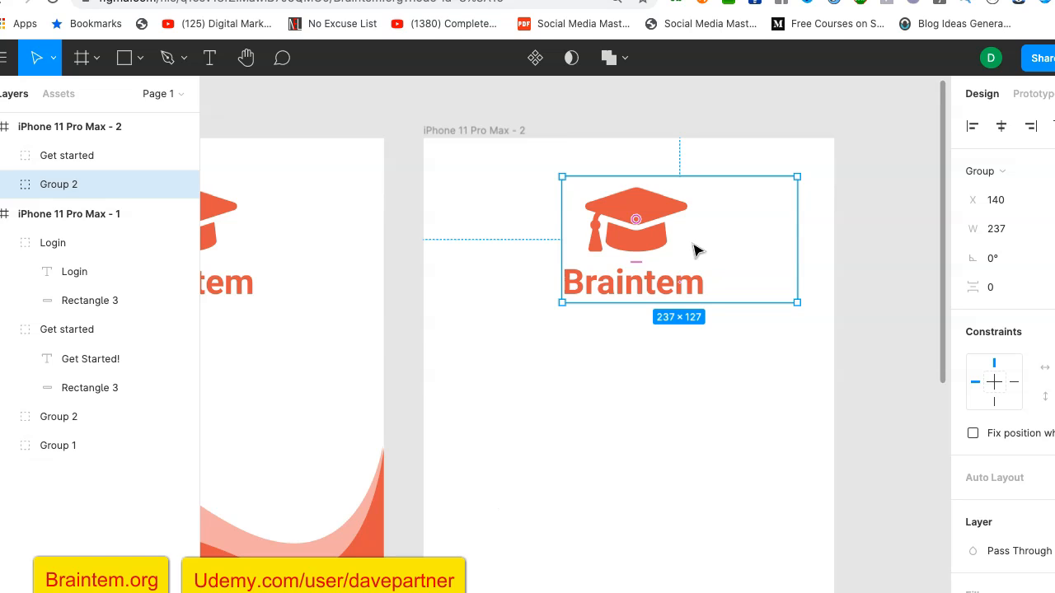
click(887, 245)
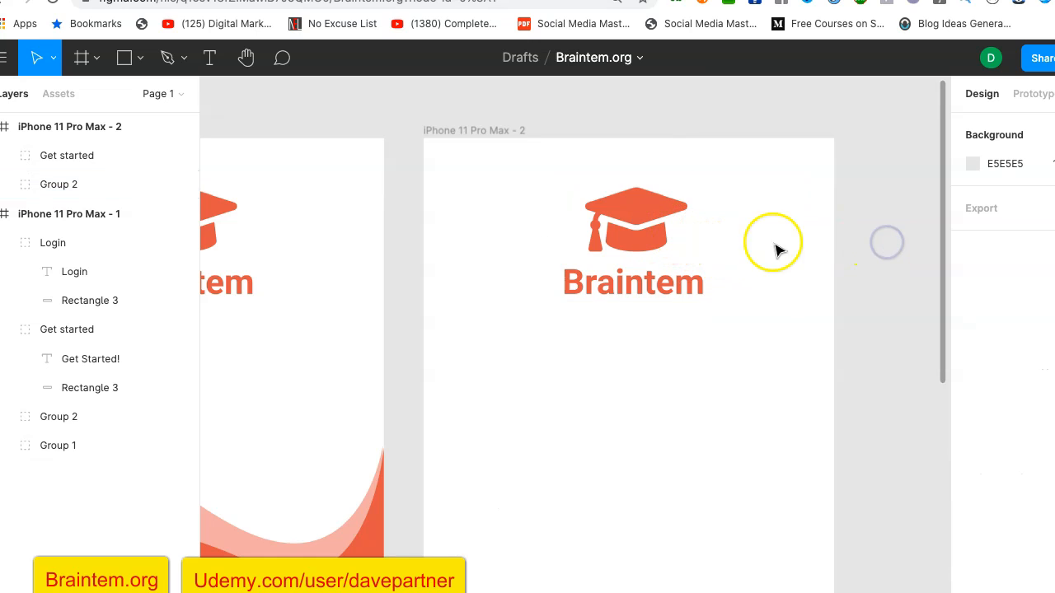
click(664, 244)
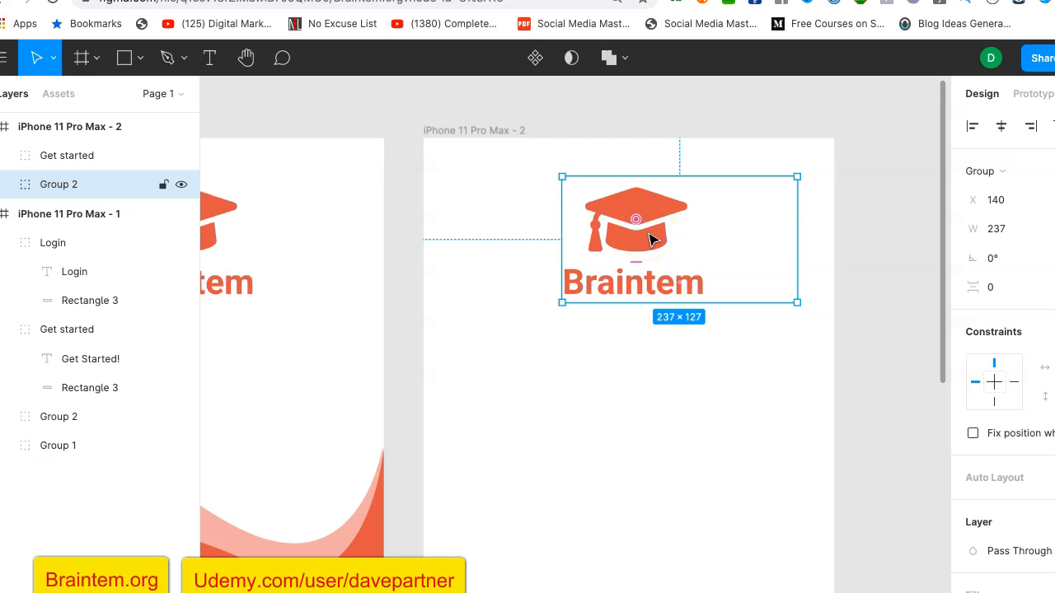
click(653, 252)
click(163, 186)
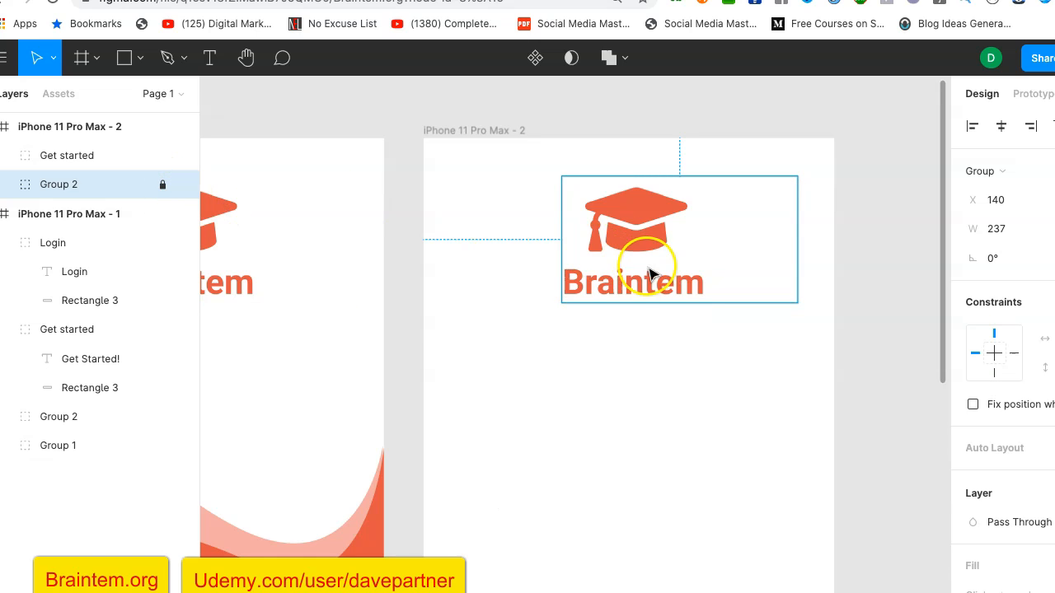
click(679, 253)
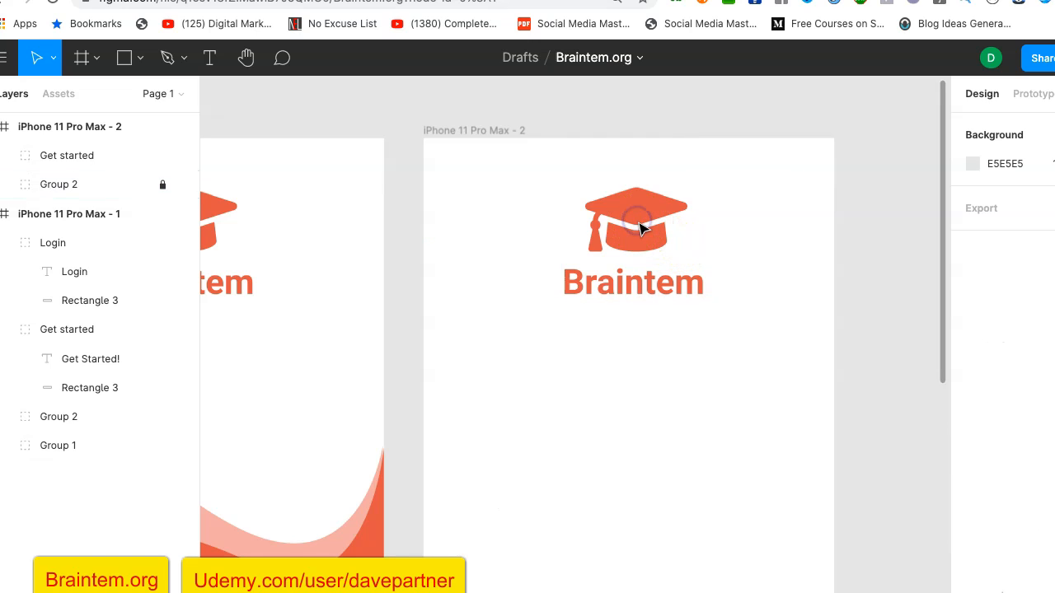
click(679, 242)
click(643, 228)
Unlock the Braintem logo group in the second frame.
scroll(655, 334, down, 5)
click(634, 287)
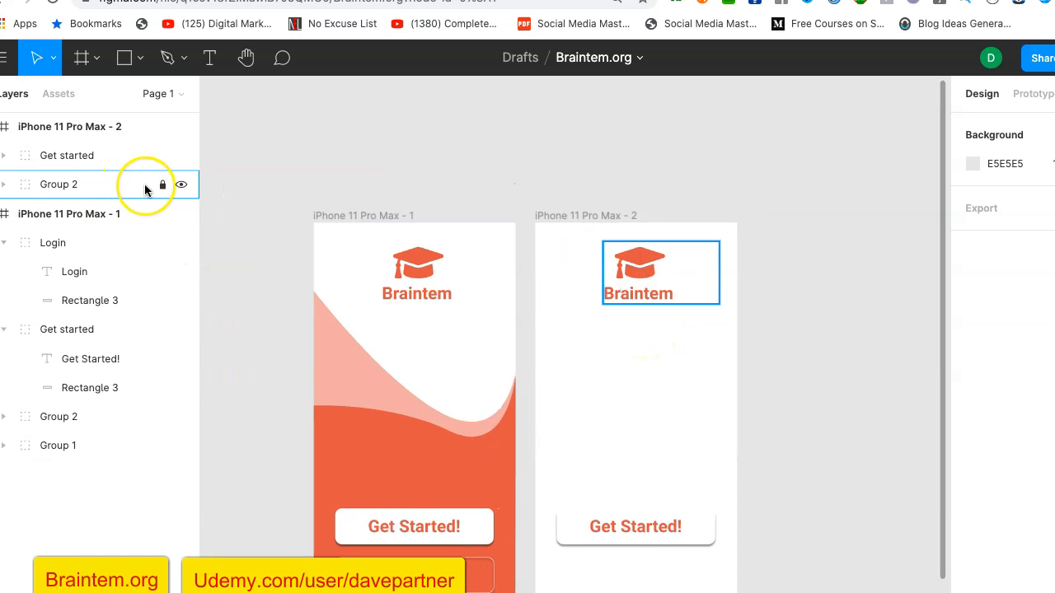
click(163, 185)
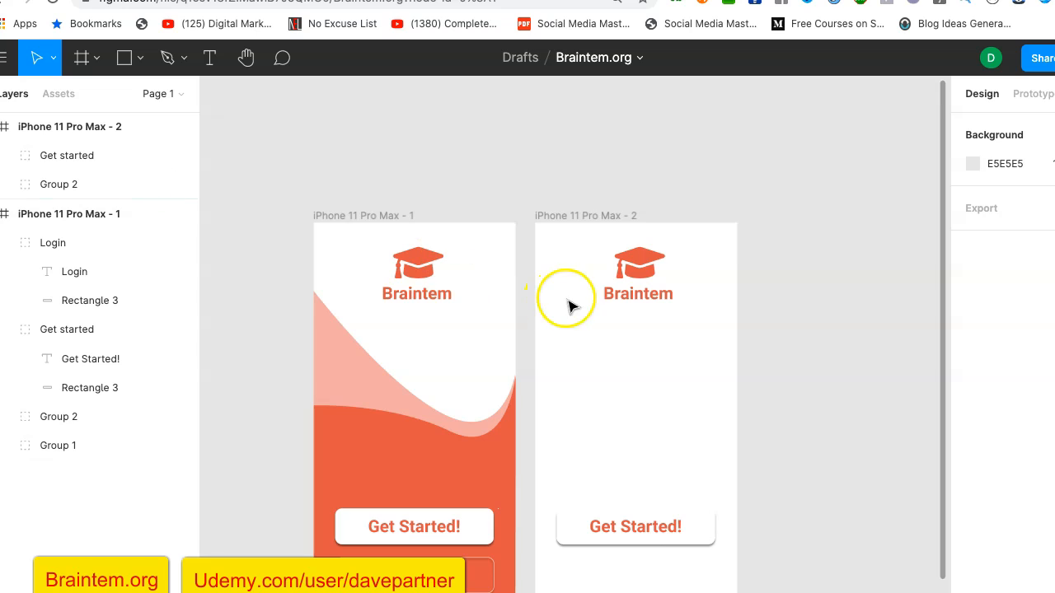
Move the second frame's graduation cap icon to the frame's upper-left corner at about X 24 and shrink it to about 38 × 32.
click(653, 276)
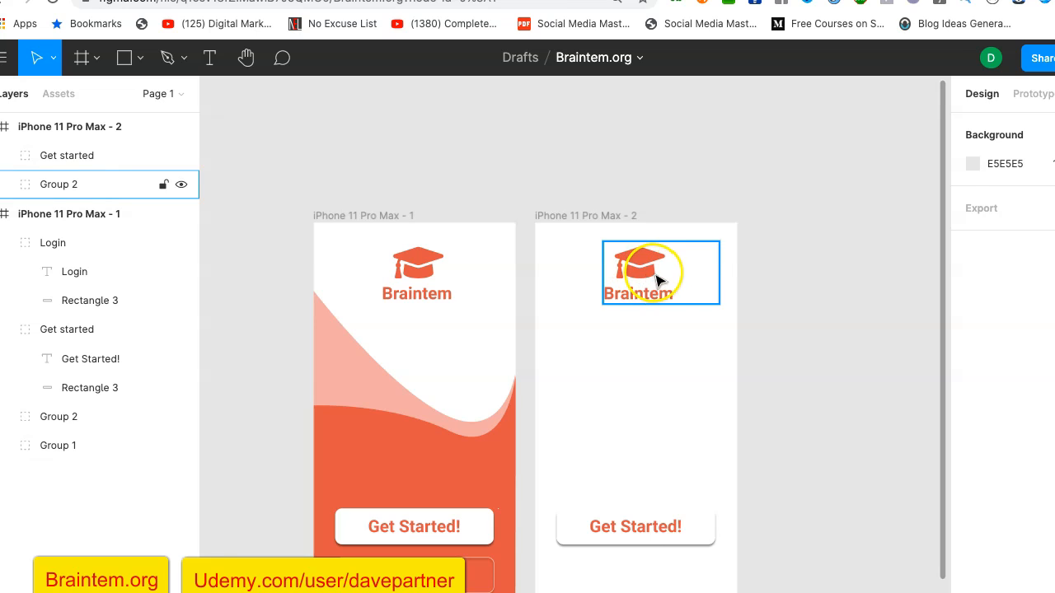
double_click(648, 274)
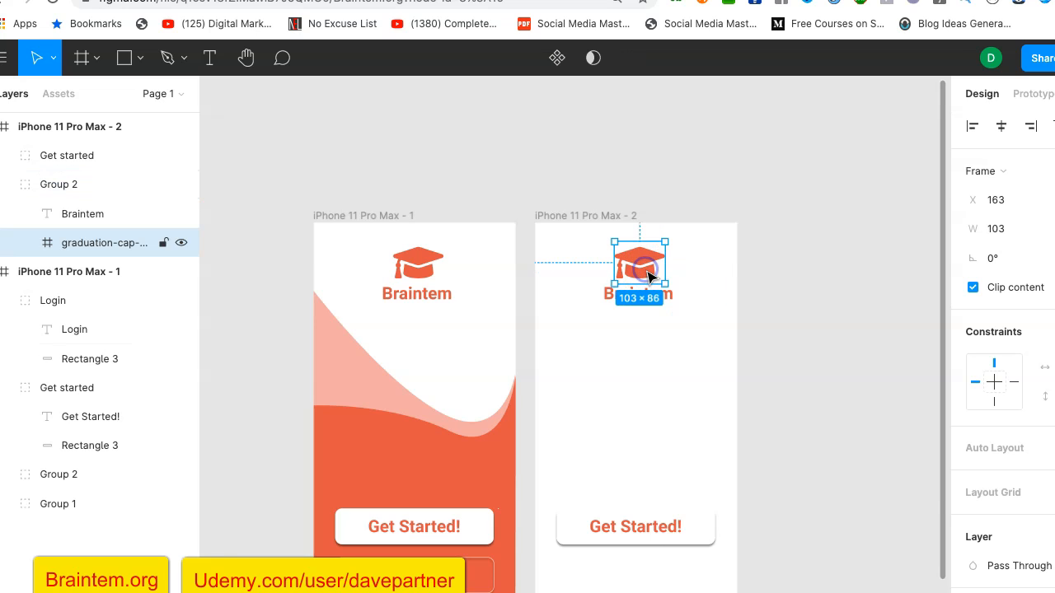
drag(643, 262, 578, 249)
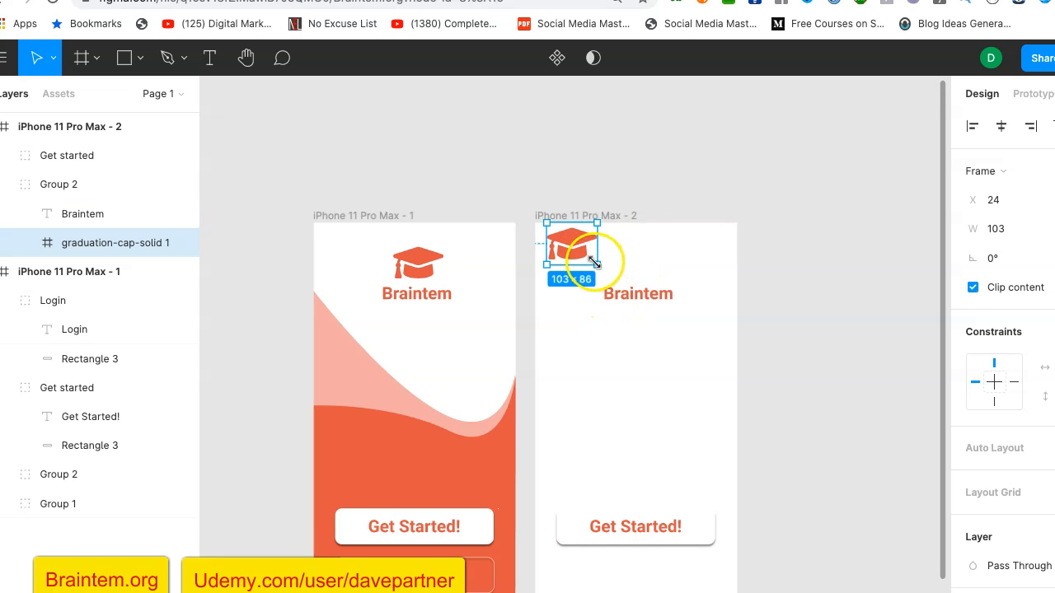
drag(591, 264, 572, 247)
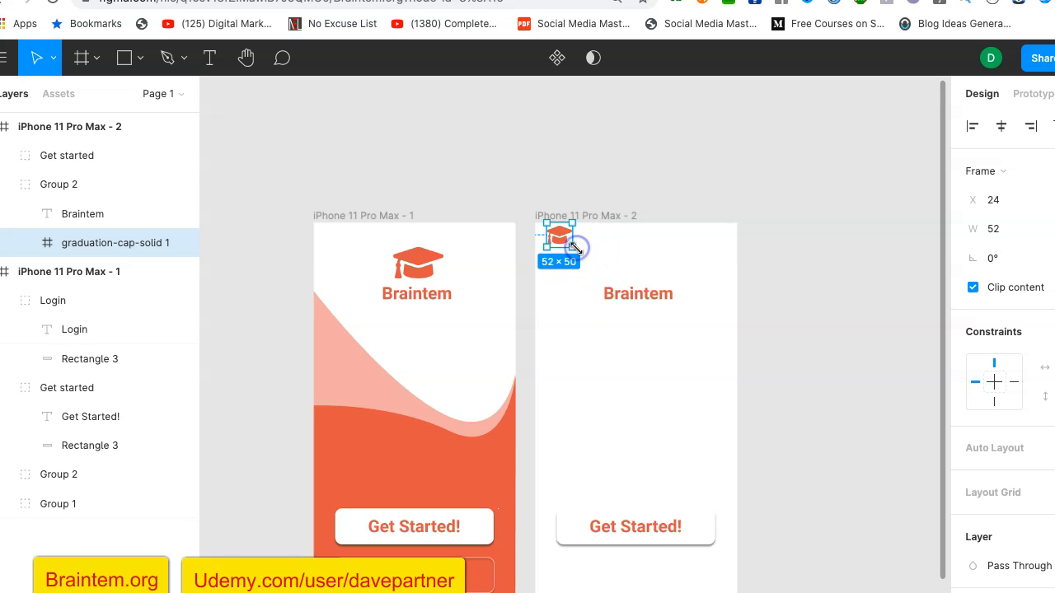
scroll(624, 252, up, 3)
scroll(623, 258, up, 2)
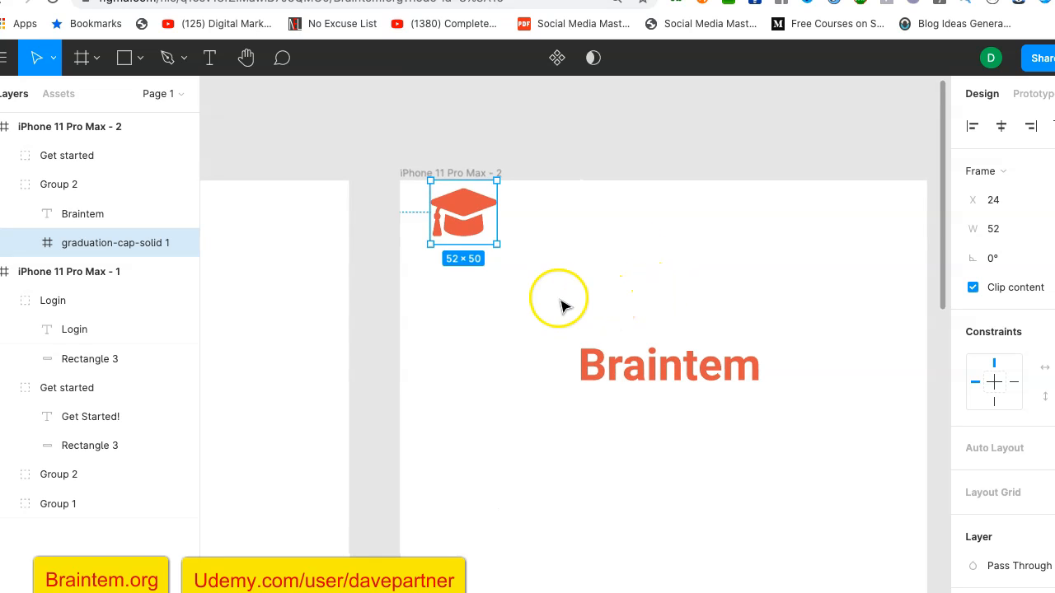
drag(496, 182, 481, 204)
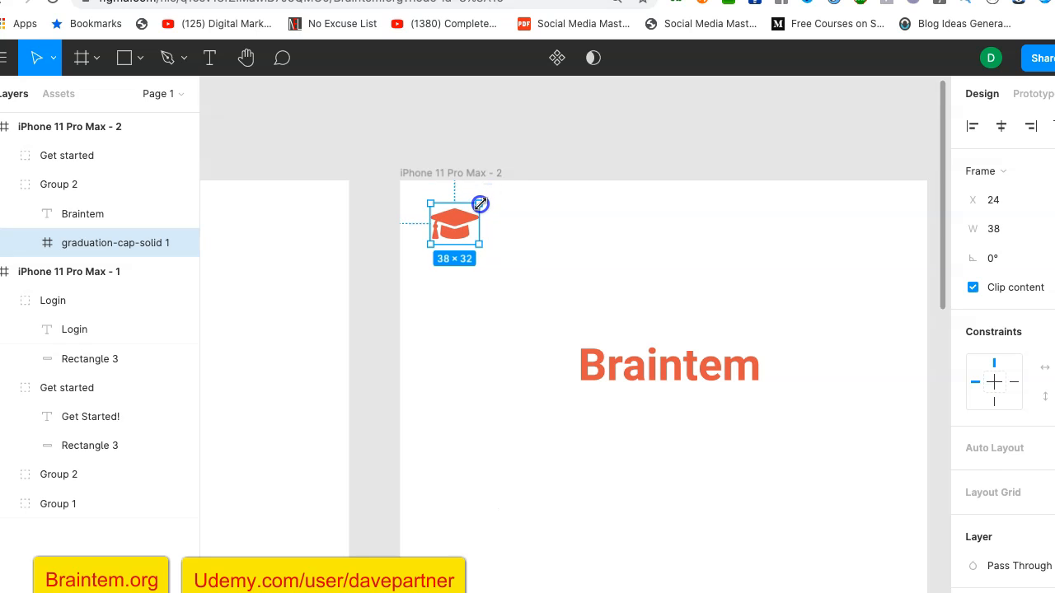
Shrink the second frame's Braintem text box to about 205 × 38 and set its text to Regular weight, size 15.
click(624, 352)
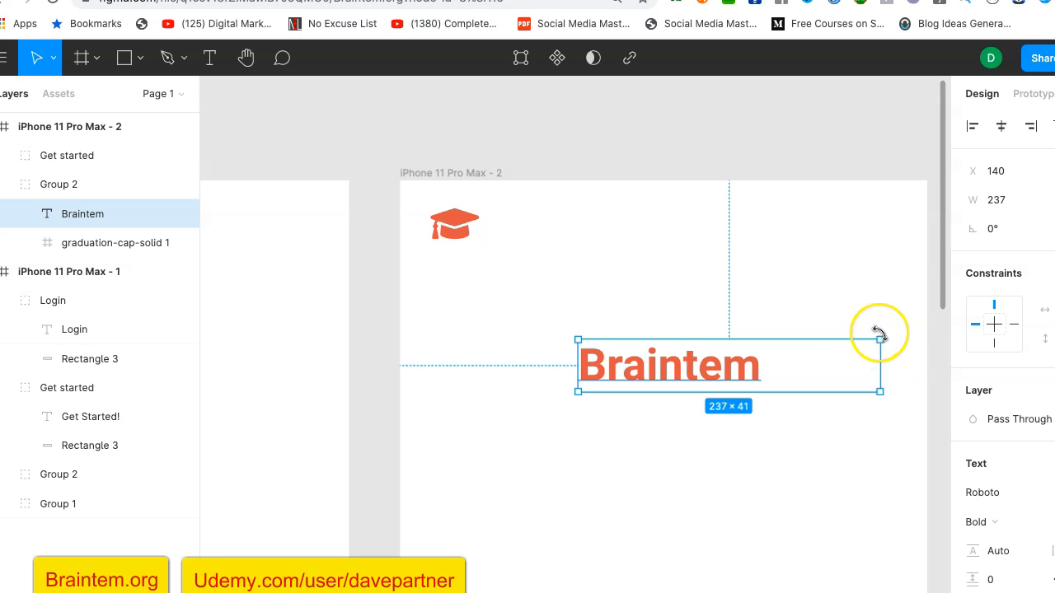
drag(880, 338, 840, 343)
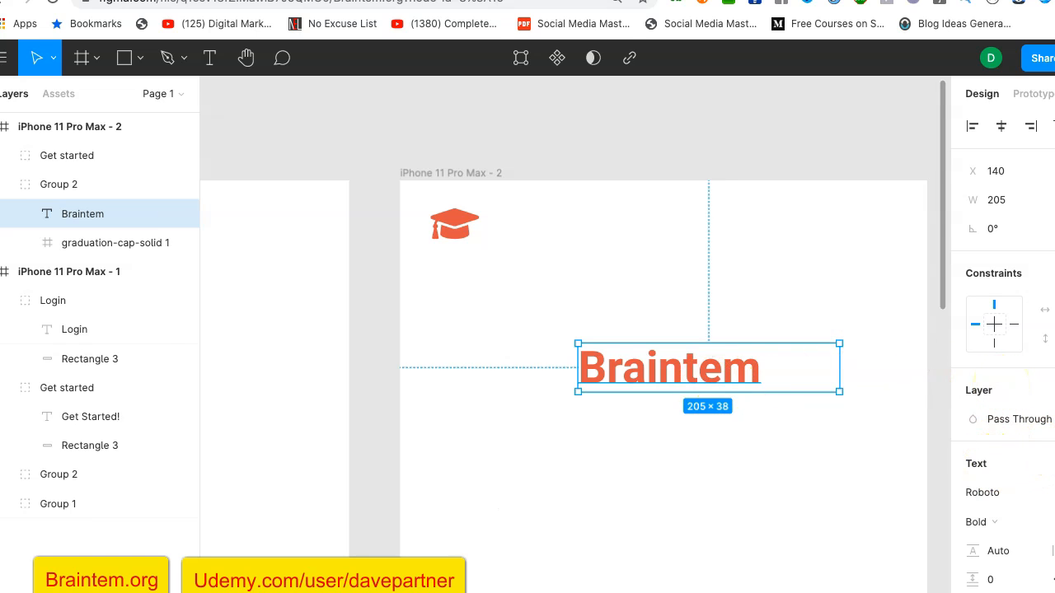
scroll(936, 471, down, 5)
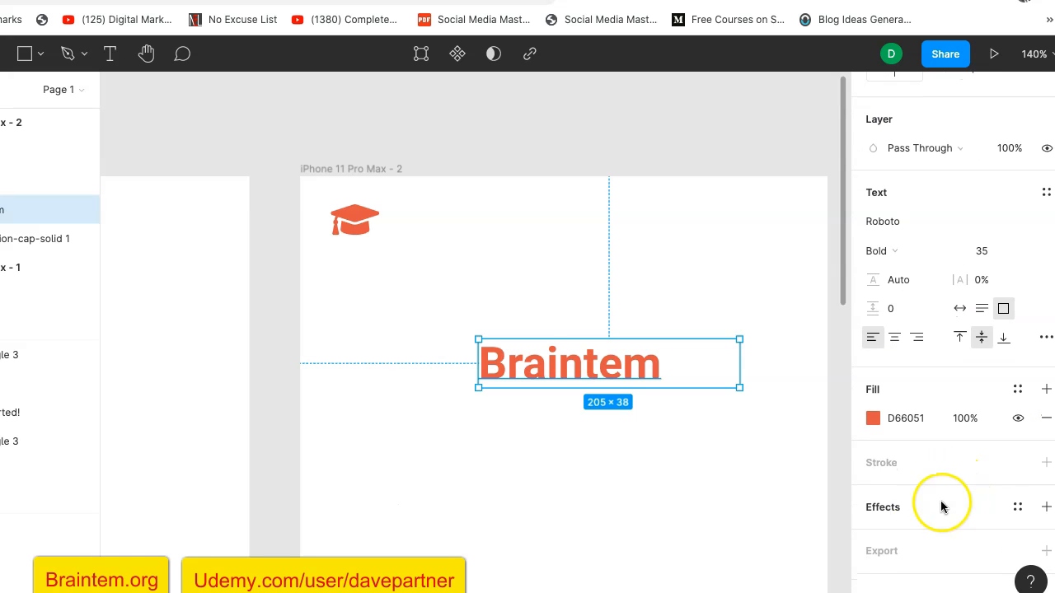
scroll(925, 494, up, 1)
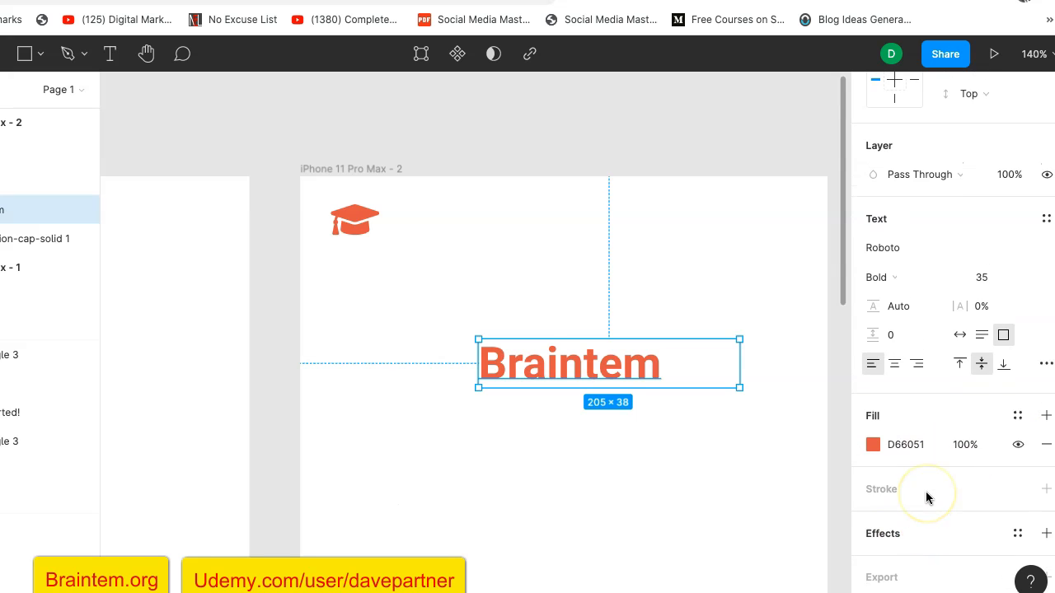
scroll(926, 491, up, 1)
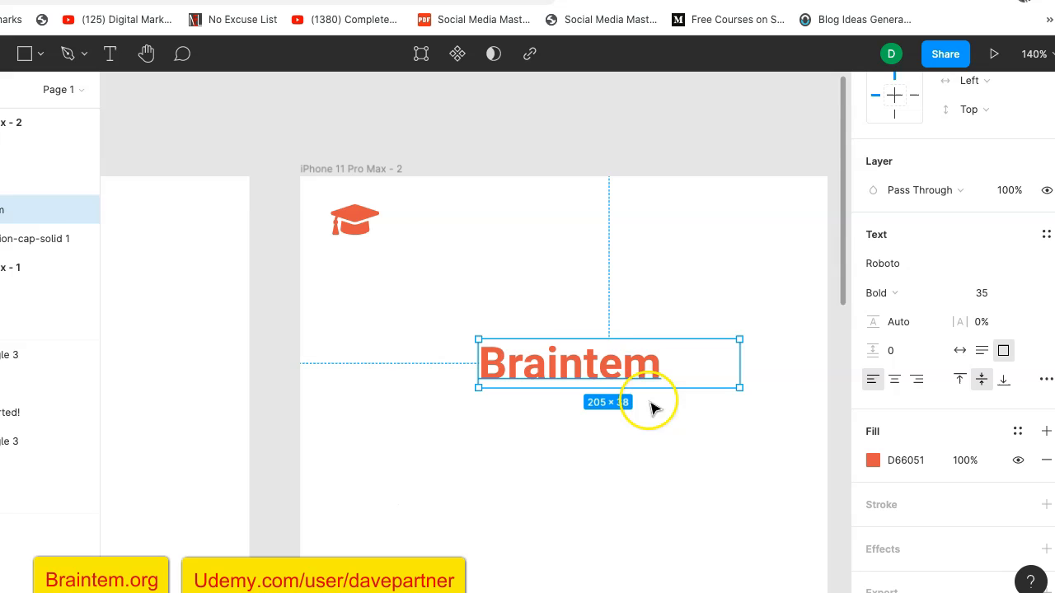
click(955, 292)
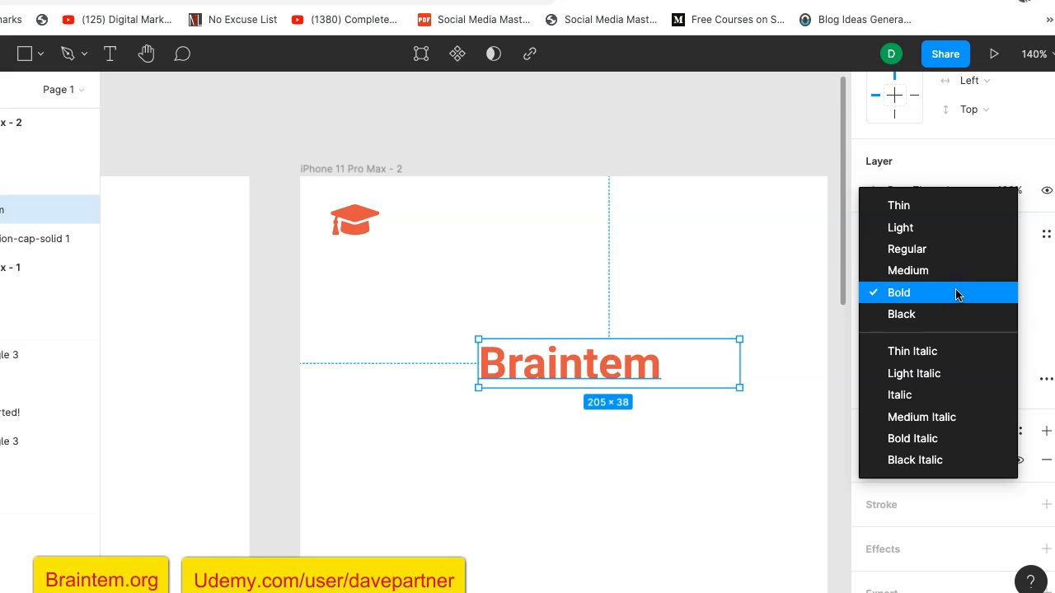
click(947, 249)
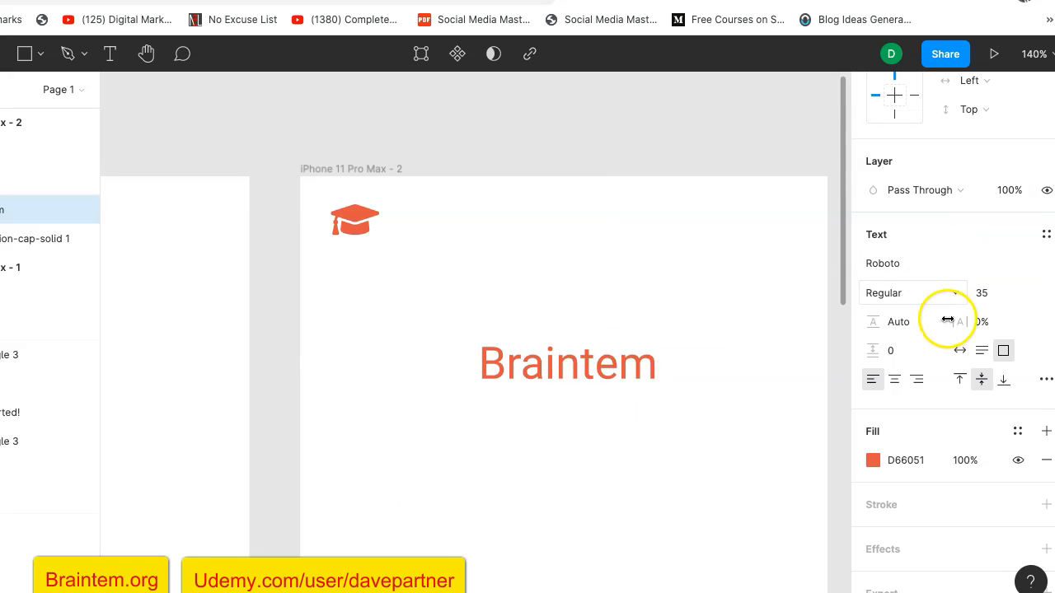
click(987, 295)
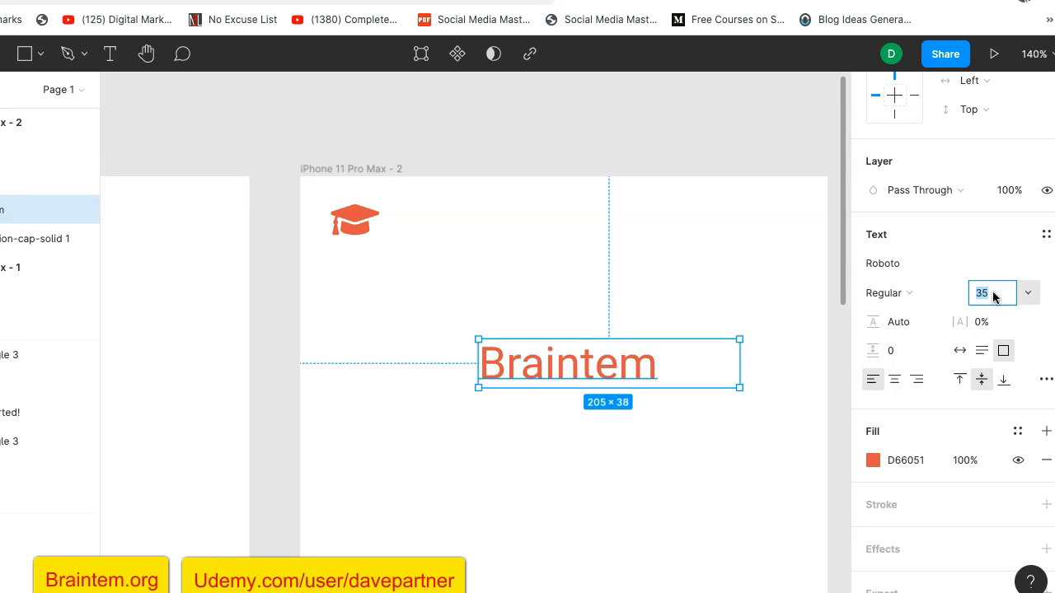
key(Return)
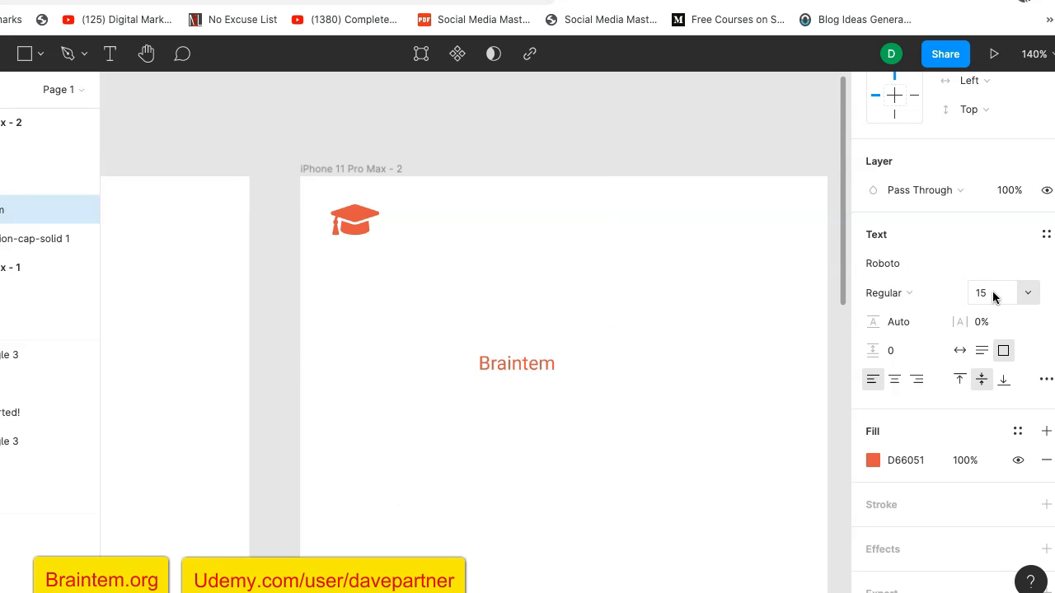
Place the Braintem text directly to the right of the graduation cap icon and set its weight to Bold.
drag(513, 373, 420, 229)
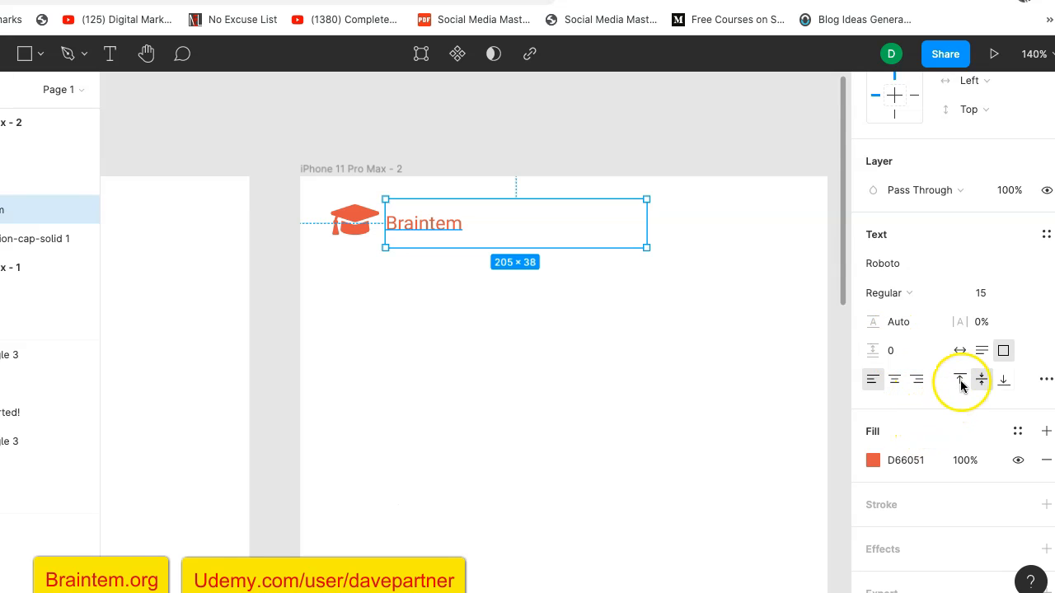
click(950, 296)
click(925, 334)
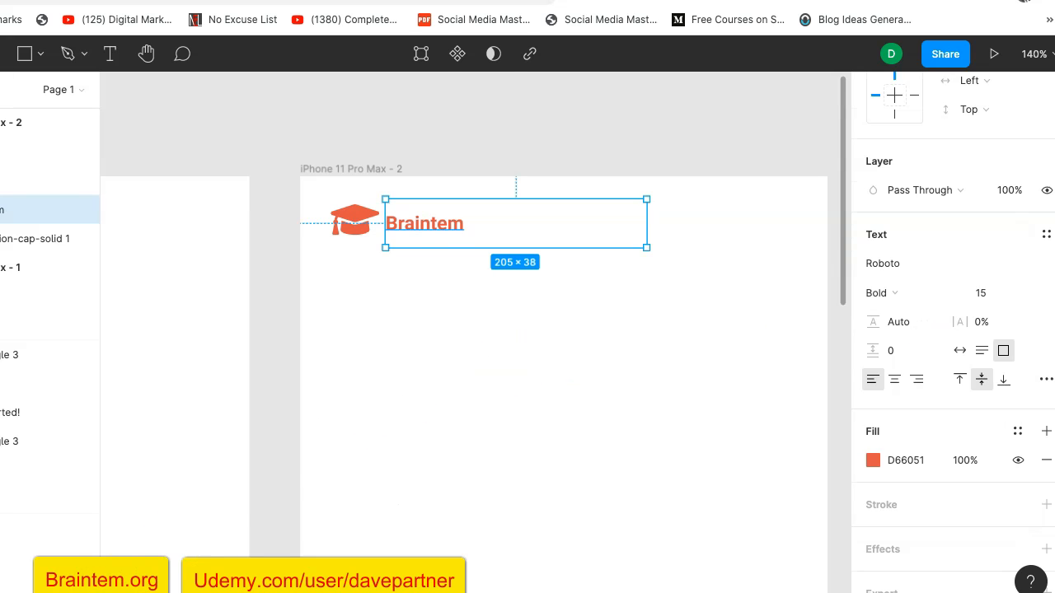
click(509, 257)
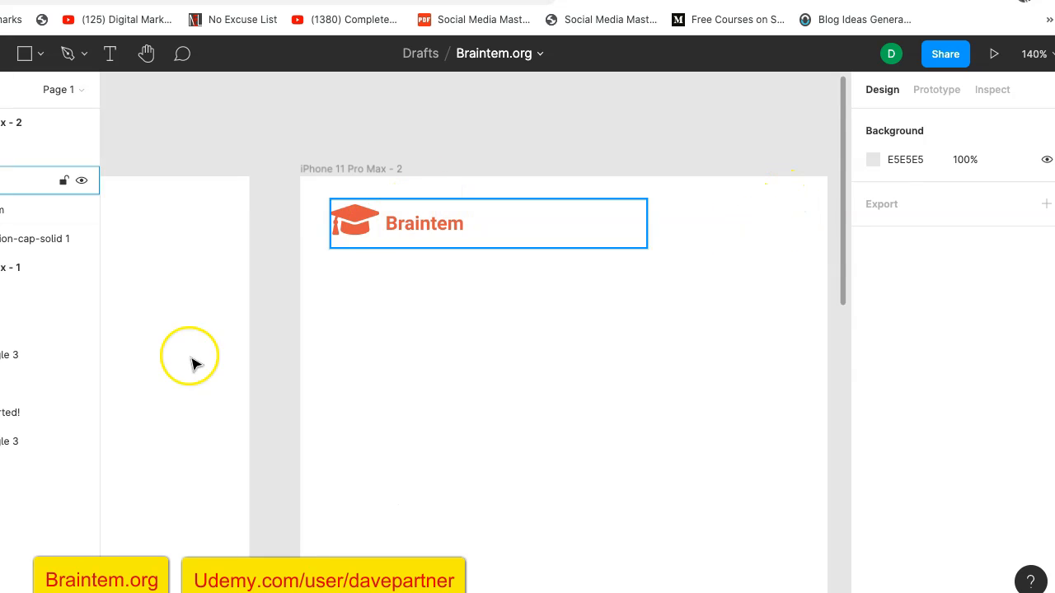
Open the Font Awesome website, fontawesome.com, in a new browser tab.
scroll(725, 295, down, 5)
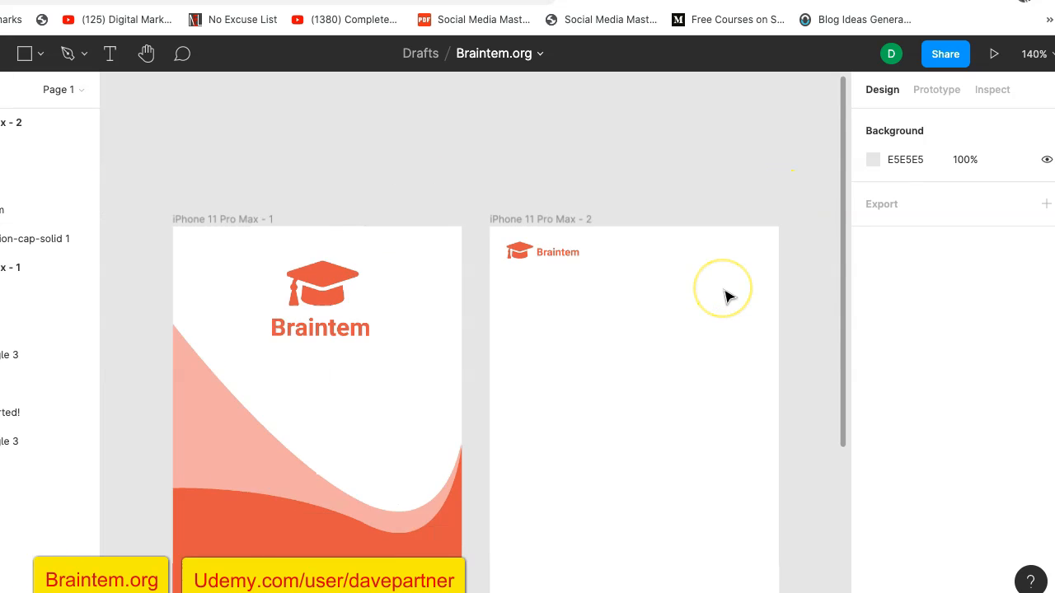
scroll(725, 295, up, 1)
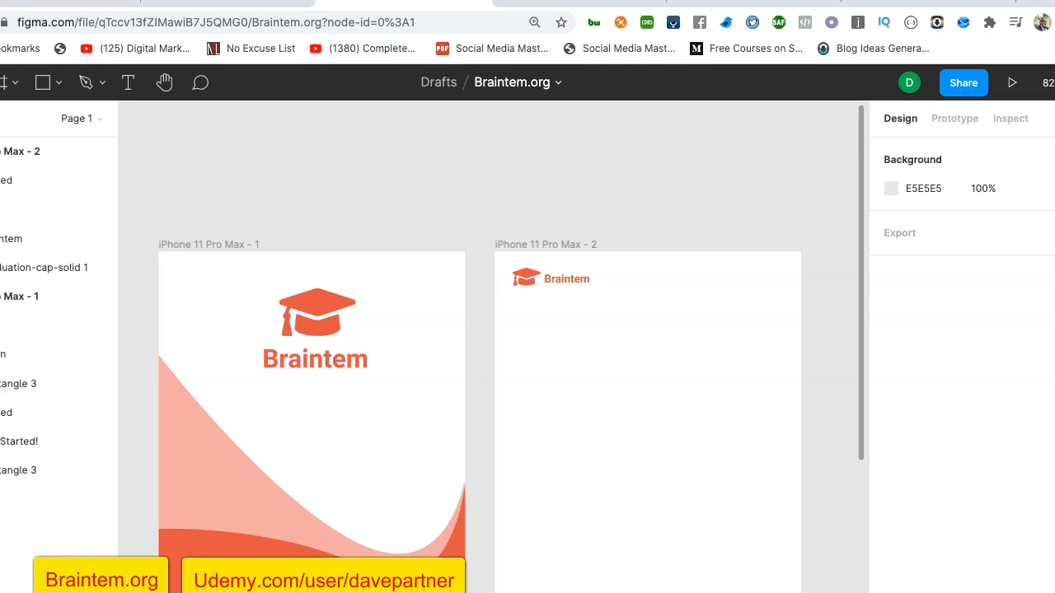
key(ctrl+t)
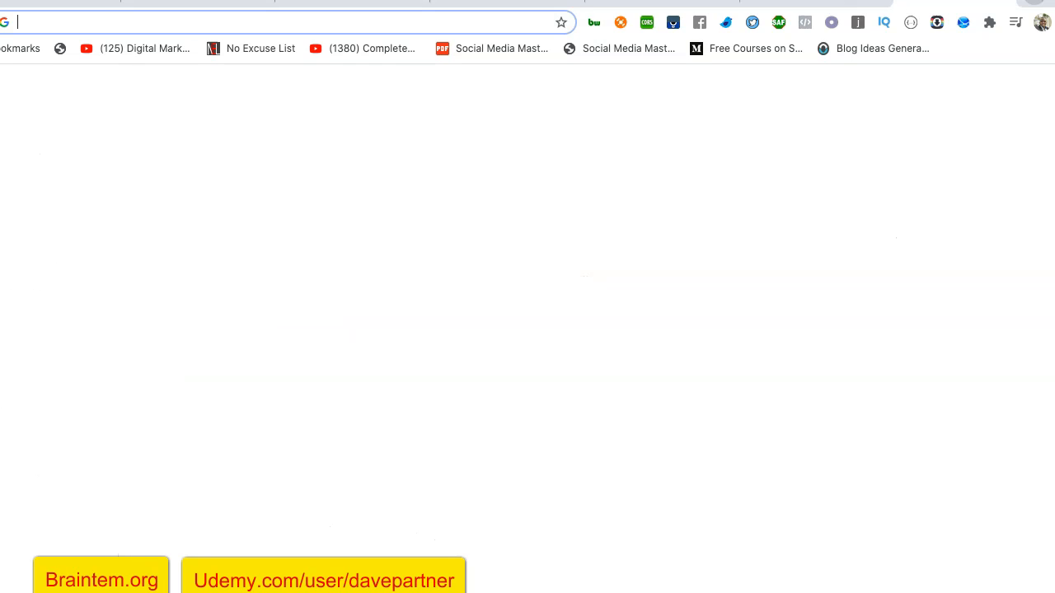
text(font)
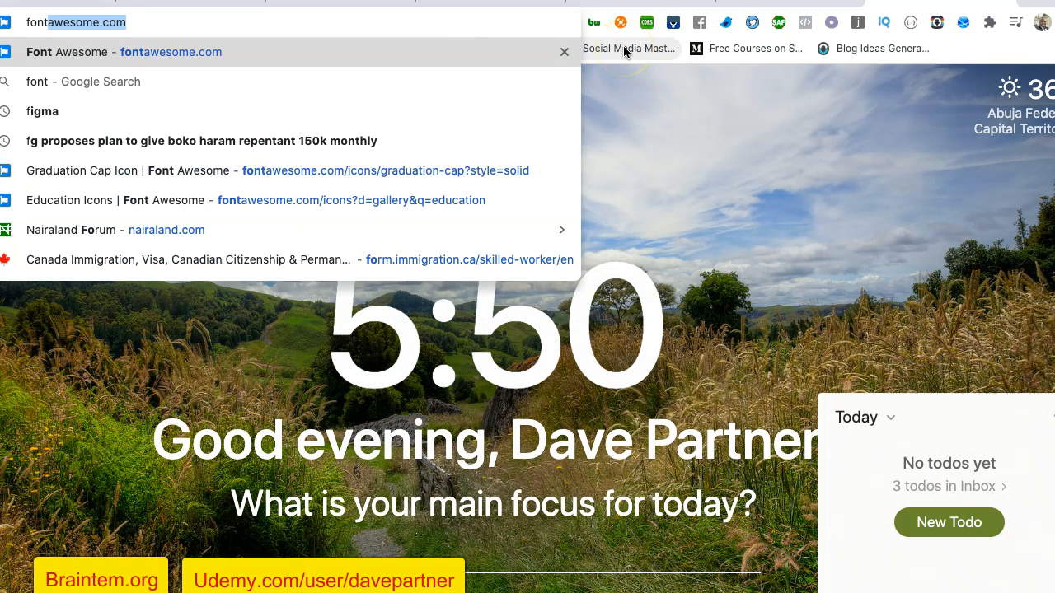
key(Return)
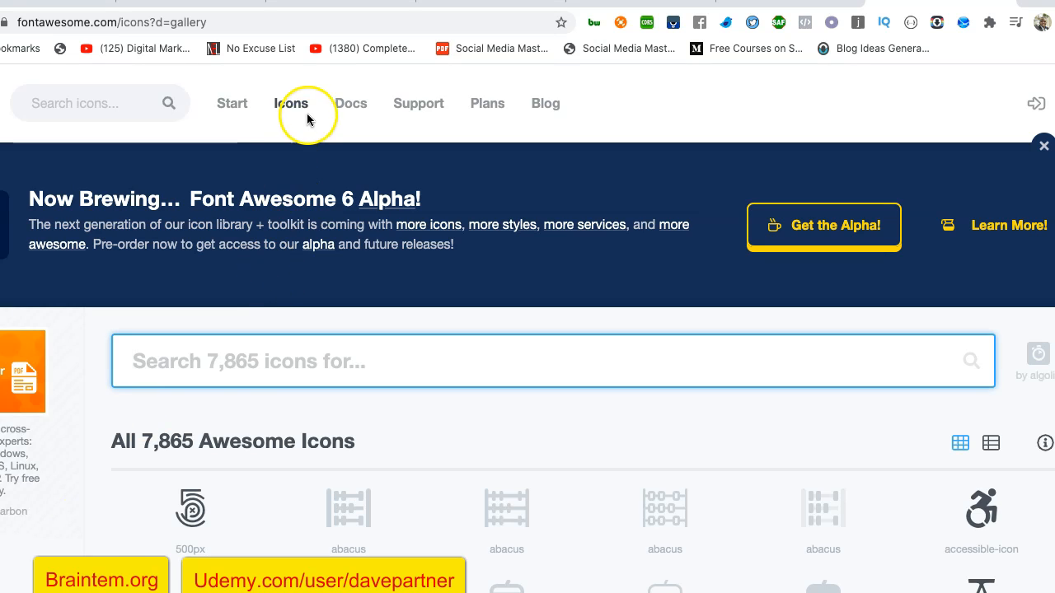
Search the Font Awesome icon gallery for "menu".
scroll(240, 420, down, 8)
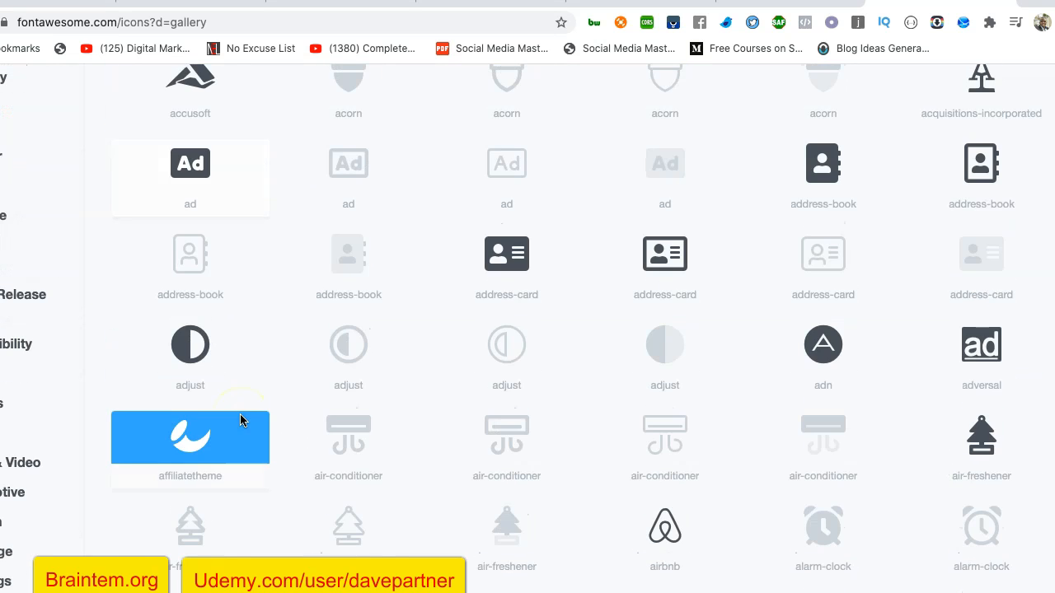
scroll(240, 420, up, 5)
scroll(240, 420, up, 3)
click(254, 357)
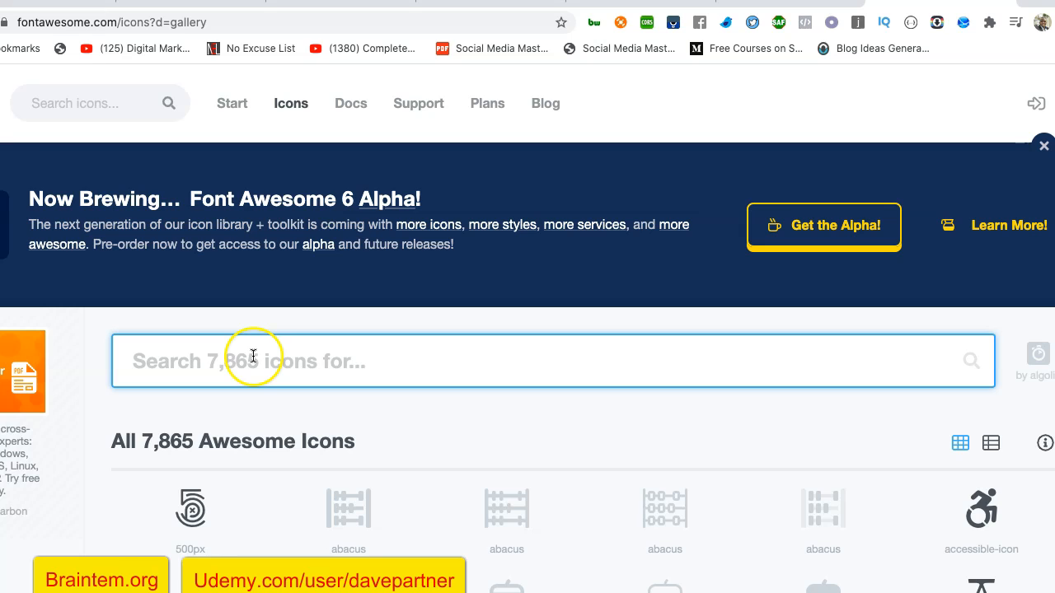
text(menu)
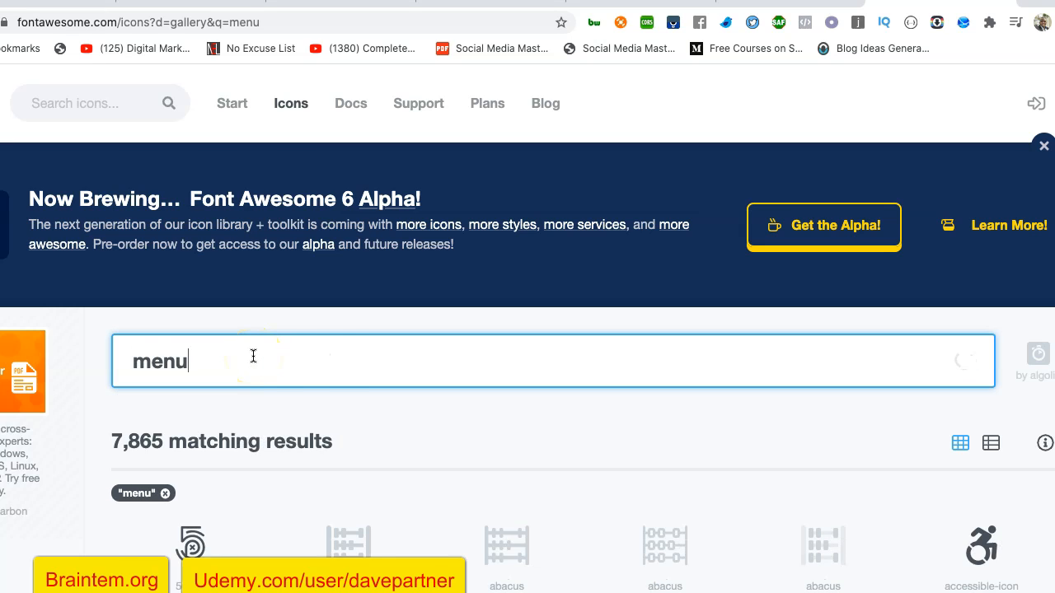
Find the solid bars icon among the menu results and open its detail page.
scroll(336, 367, down, 1)
scroll(336, 368, down, 1)
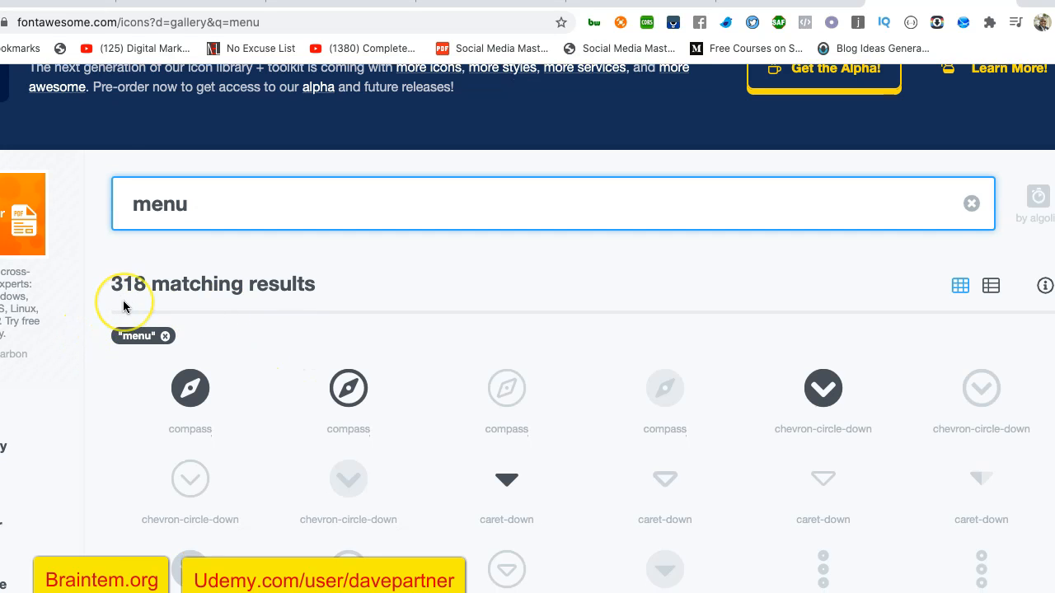
scroll(123, 300, down, 2)
scroll(122, 300, down, 3)
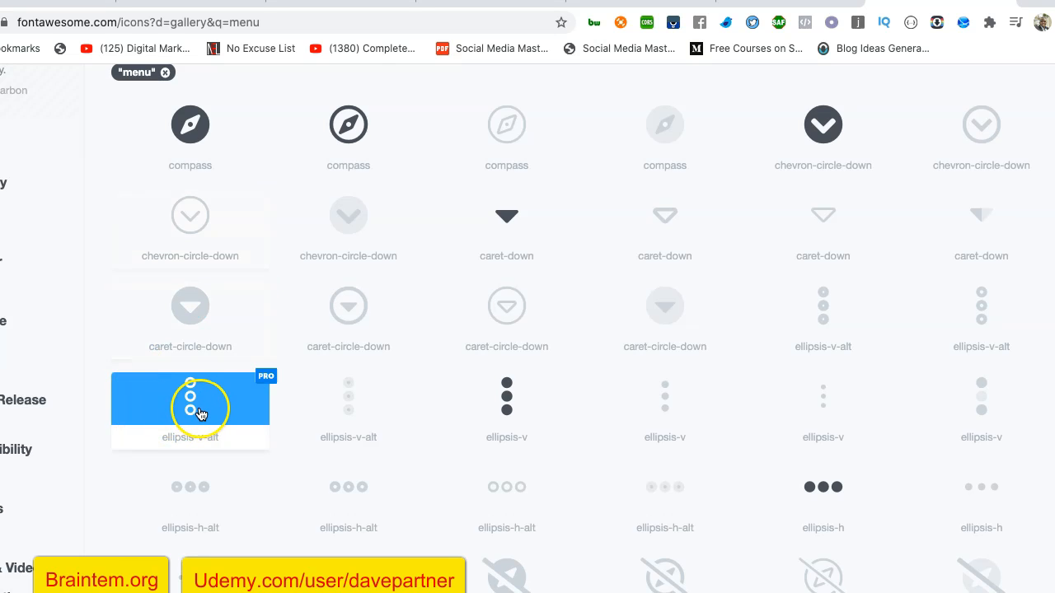
scroll(196, 416, down, 5)
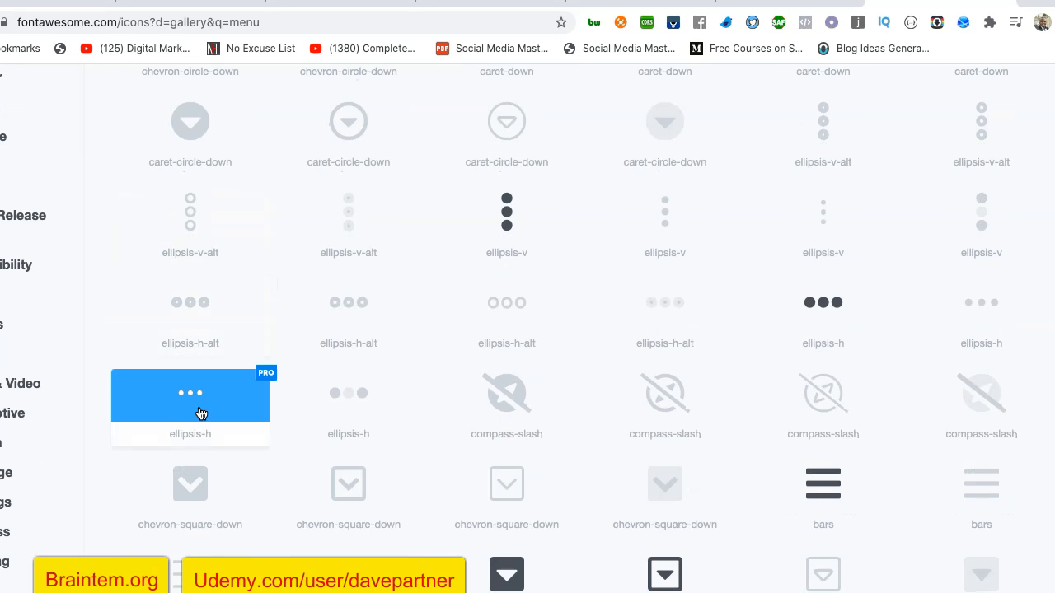
scroll(198, 412, down, 2)
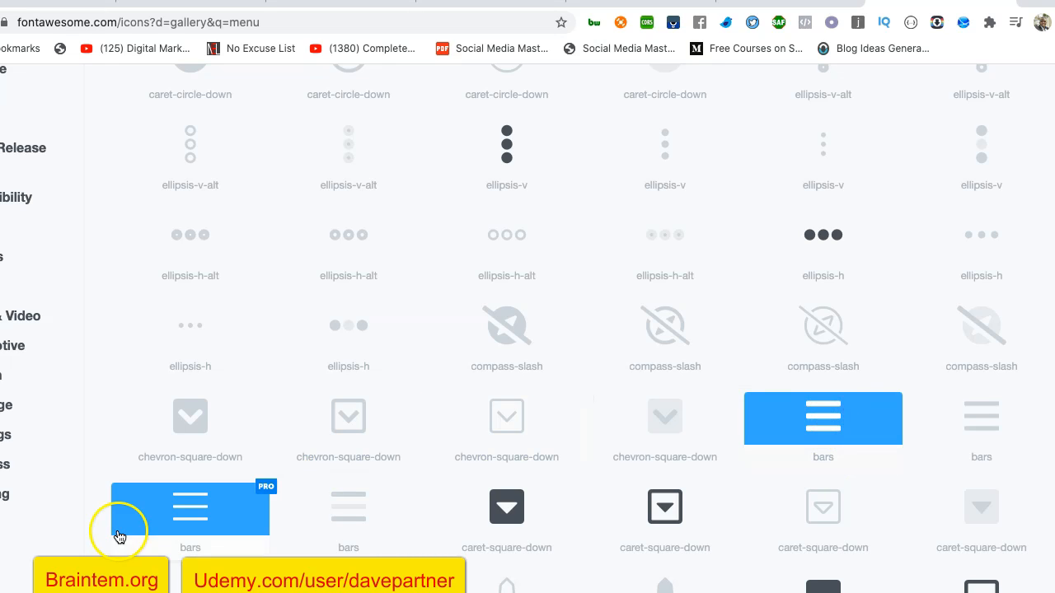
click(190, 504)
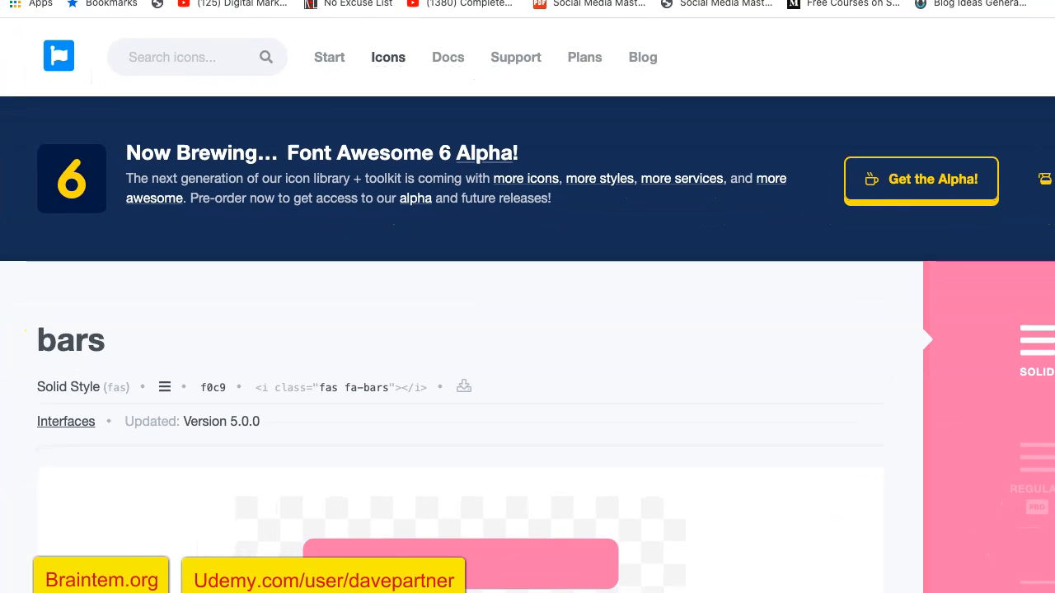
Download the solid bars icon as an SVG, agreeing to the attribution terms.
scroll(522, 311, down, 4)
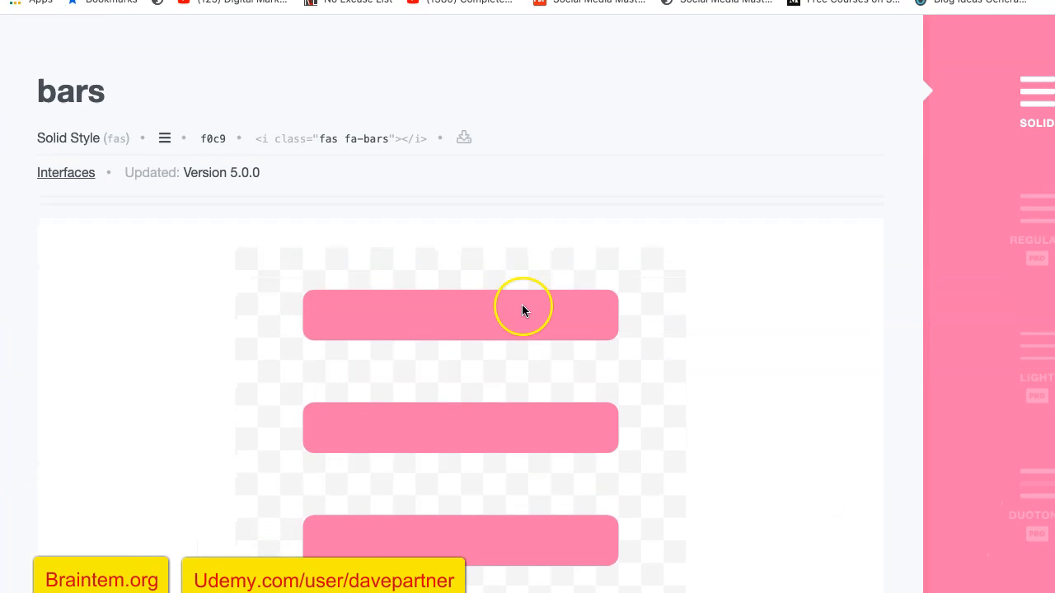
scroll(478, 248, up, 2)
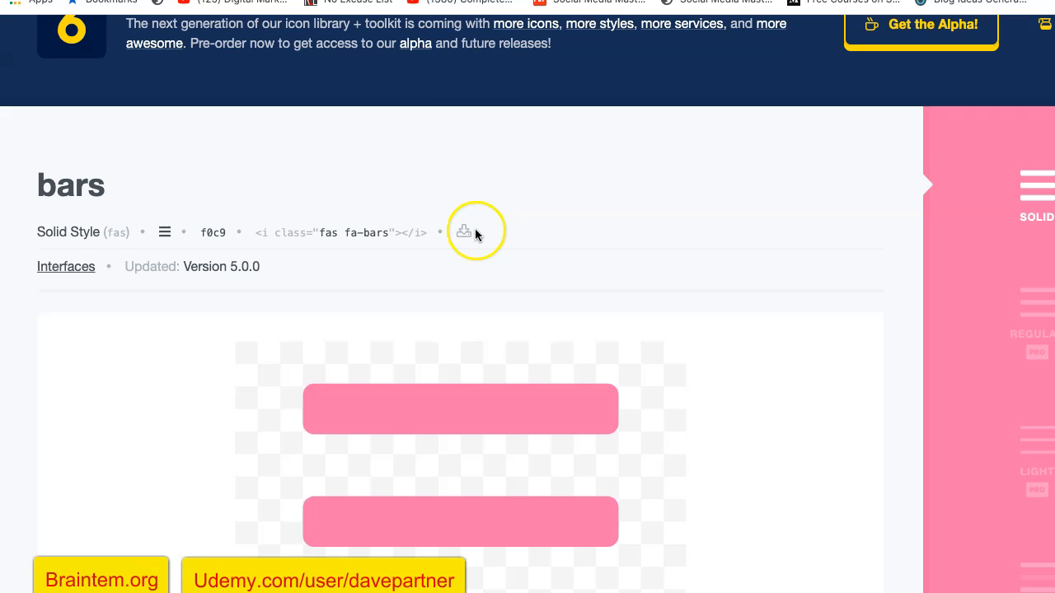
click(465, 232)
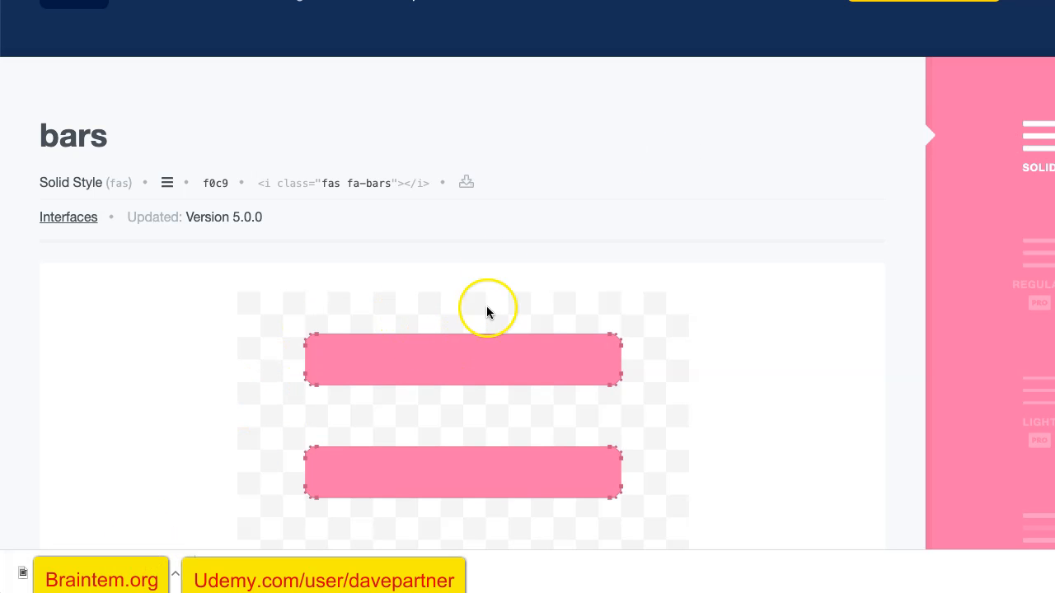
click(466, 182)
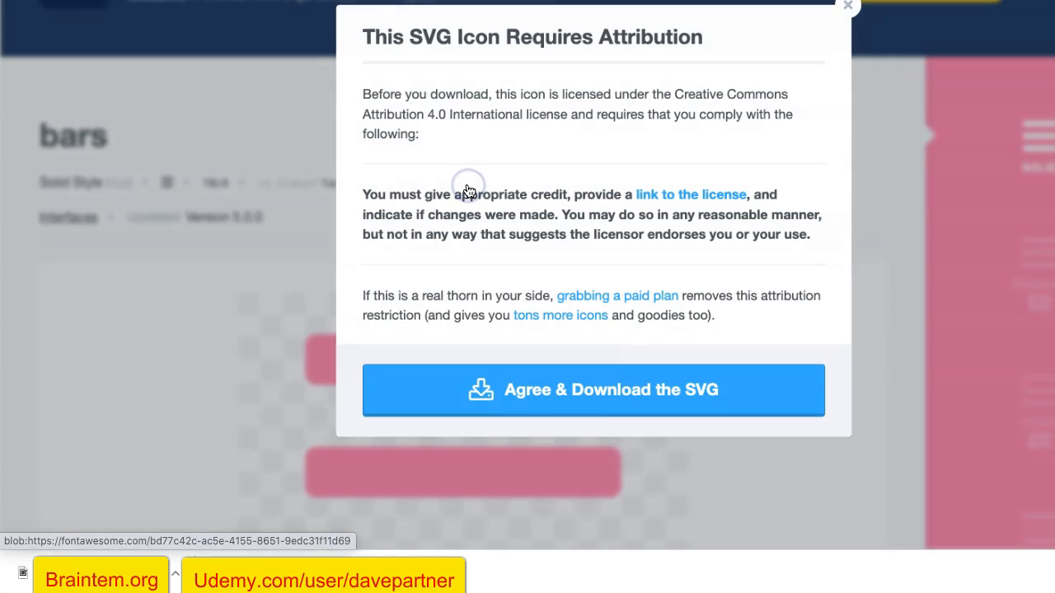
click(601, 397)
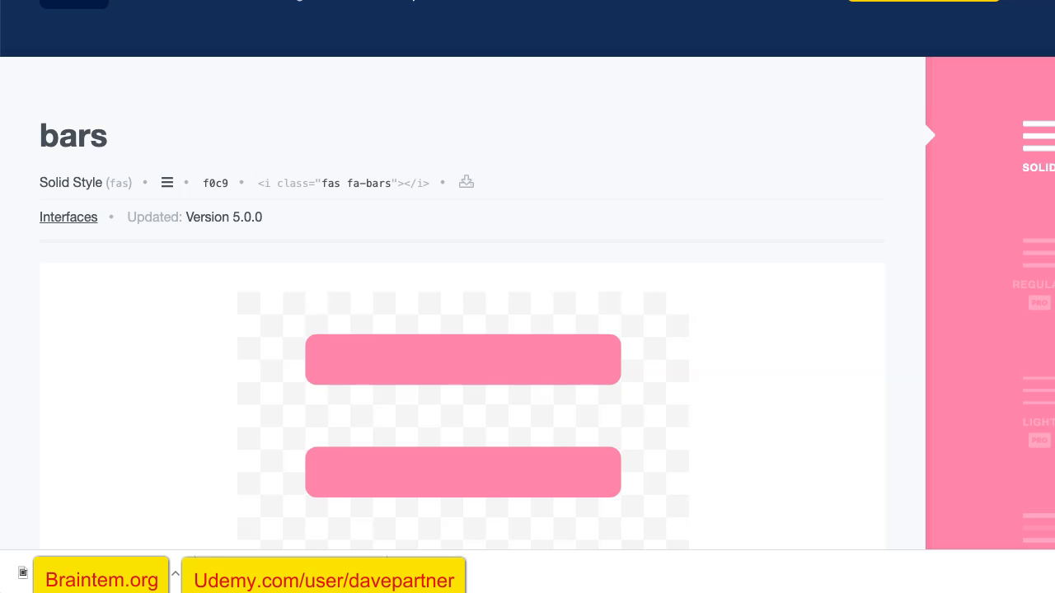
Switch back to Figma, import the downloaded bars icon and place it at the header's right end at X 356, about 41 × 31.
key(ctrl+shift+Tab)
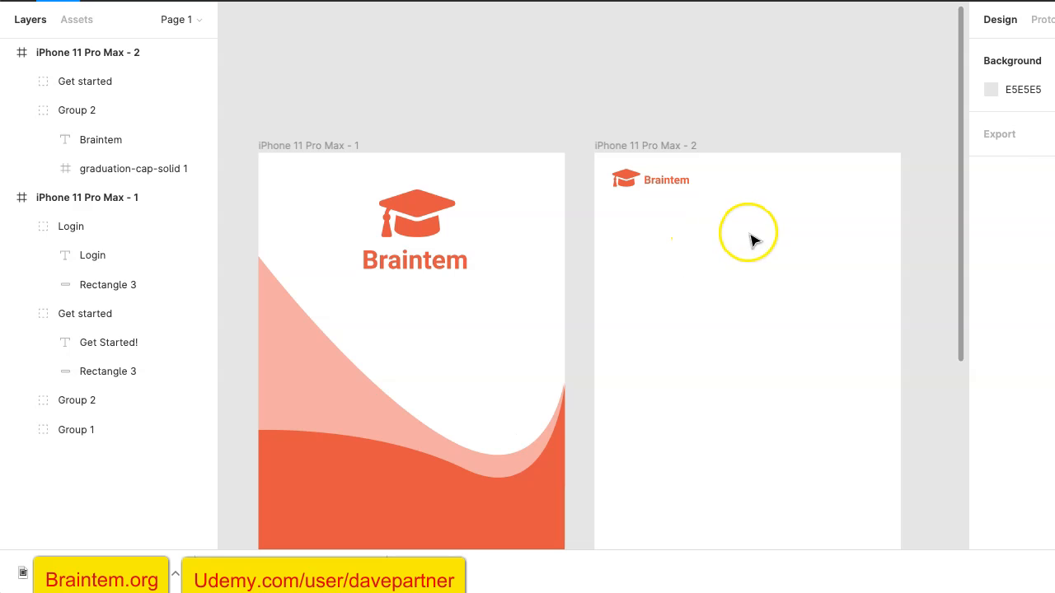
drag(92, 579, 739, 357)
drag(604, 167, 872, 183)
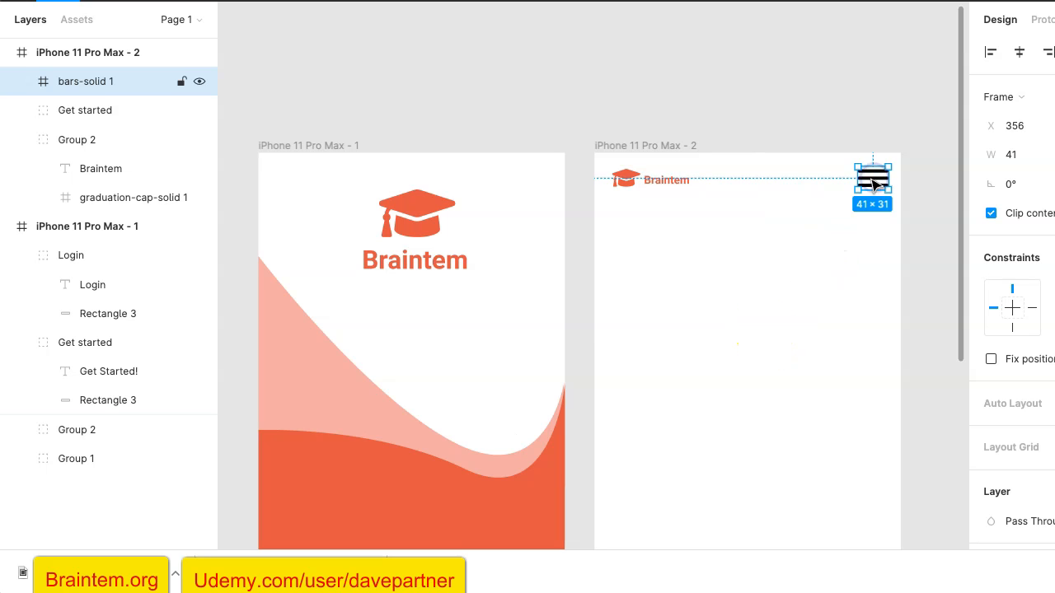
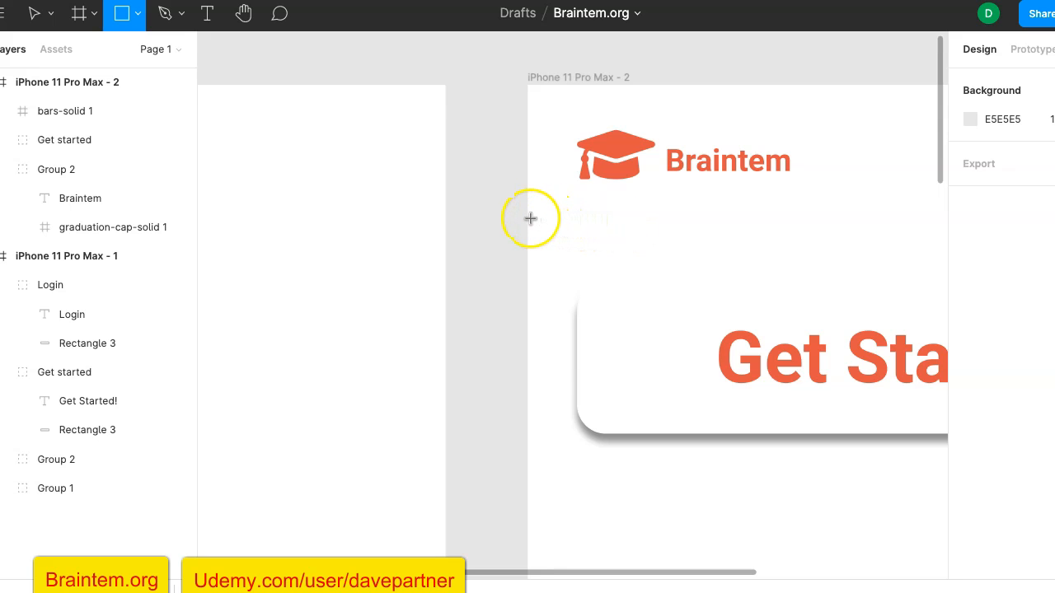
Draw a full-width rectangle about 414 × 485 directly below the second frame's header.
scroll(527, 218, down, 10)
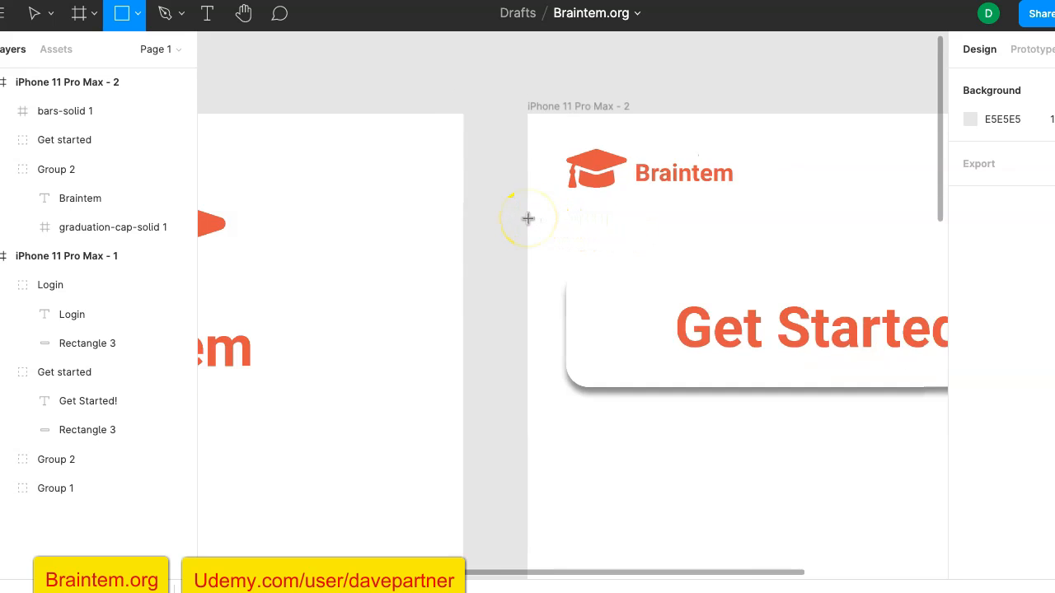
scroll(527, 218, down, 2)
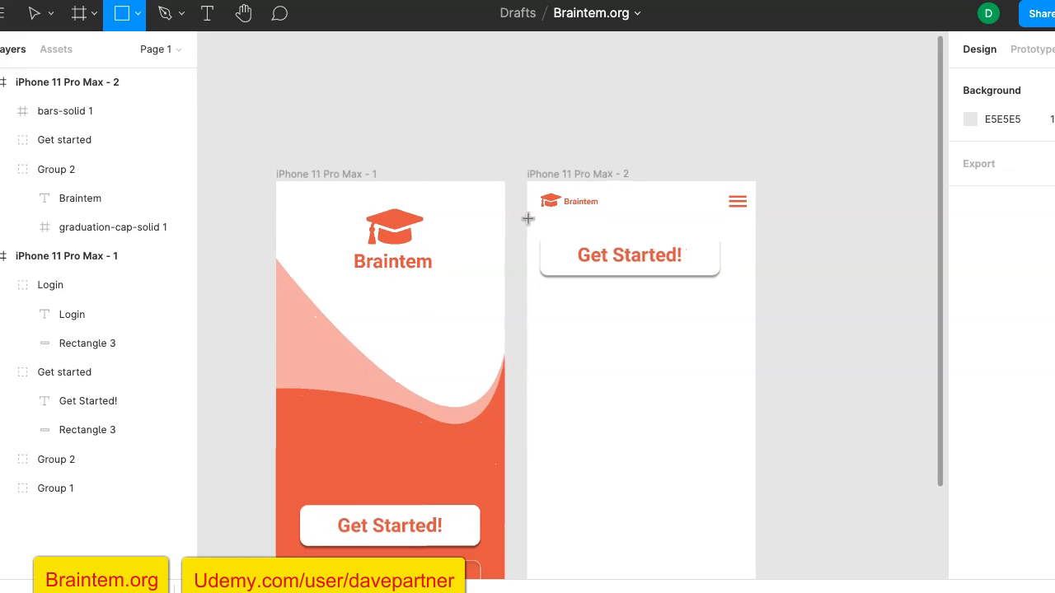
drag(527, 219, 755, 486)
scroll(843, 401, down, 5)
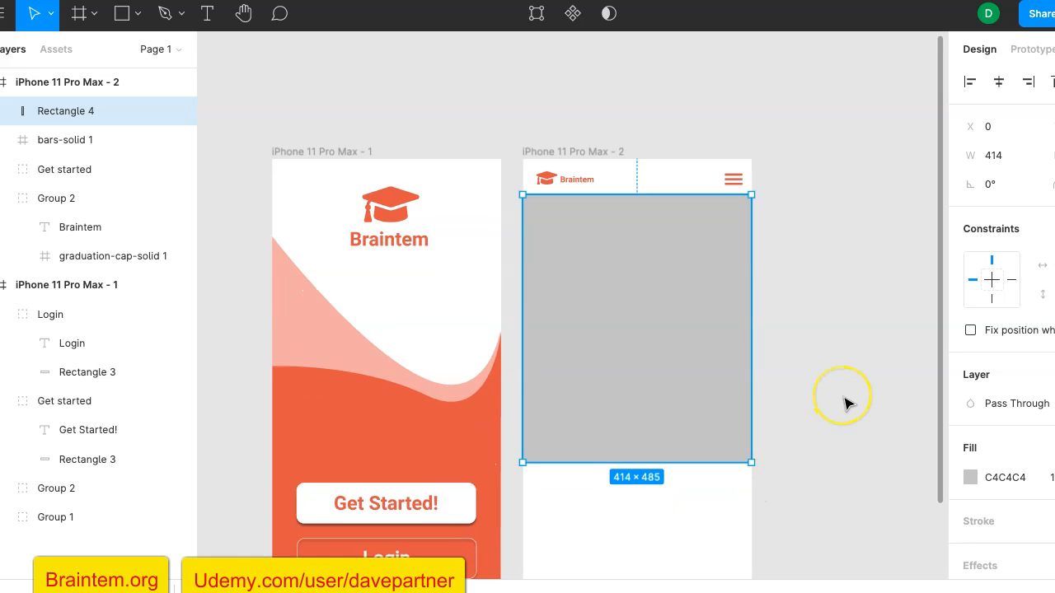
Stretch the grey rectangle downward to the second frame's bottom edge and deselect it.
drag(671, 307, 658, 480)
scroll(807, 330, up, 3)
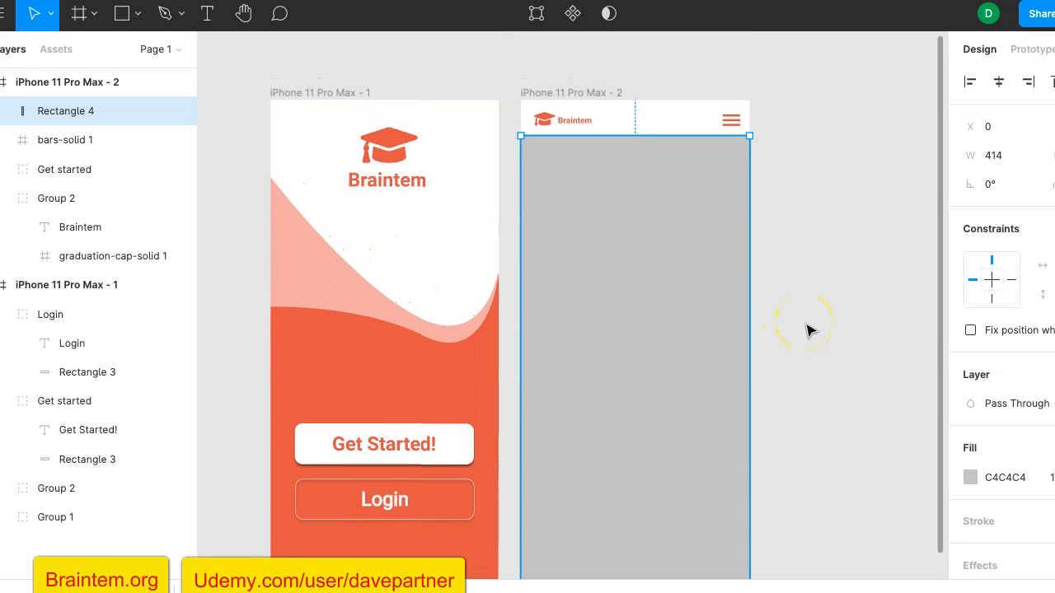
click(806, 326)
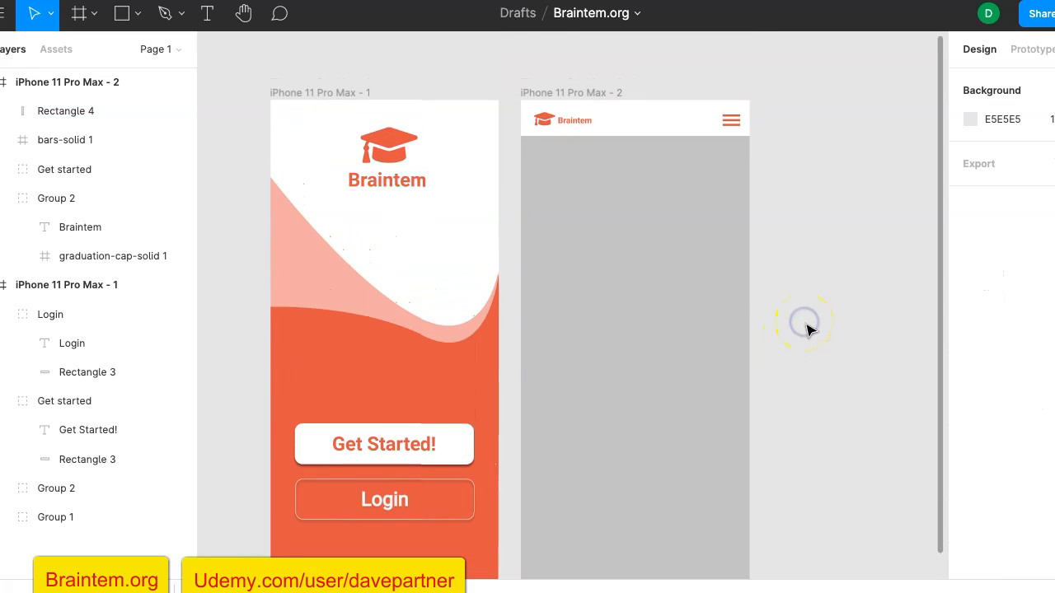
Send the grey rectangle to the back of the second frame, behind the Get Started! button.
click(690, 336)
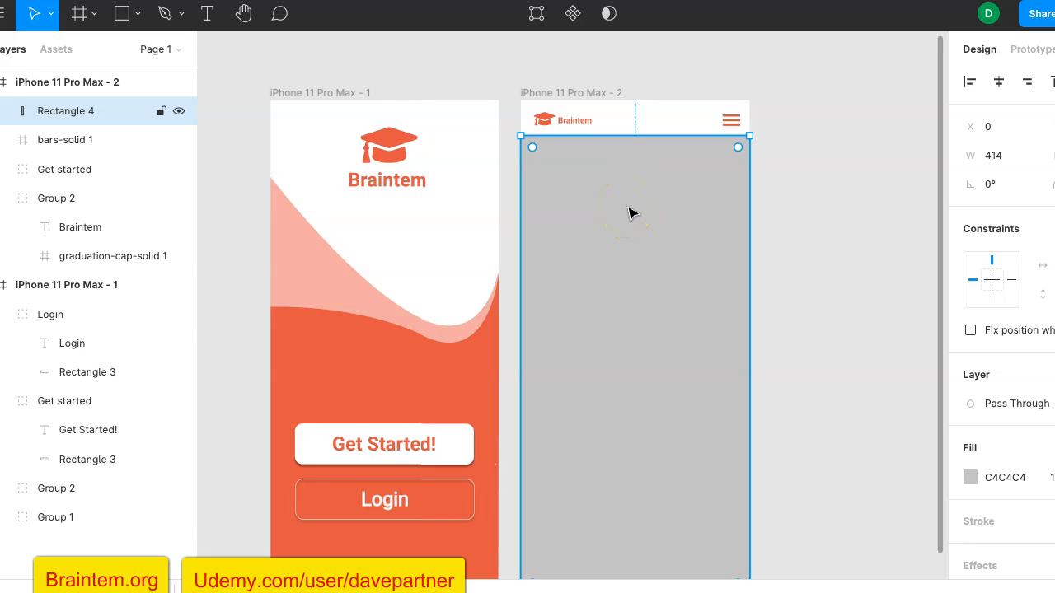
right_click(628, 212)
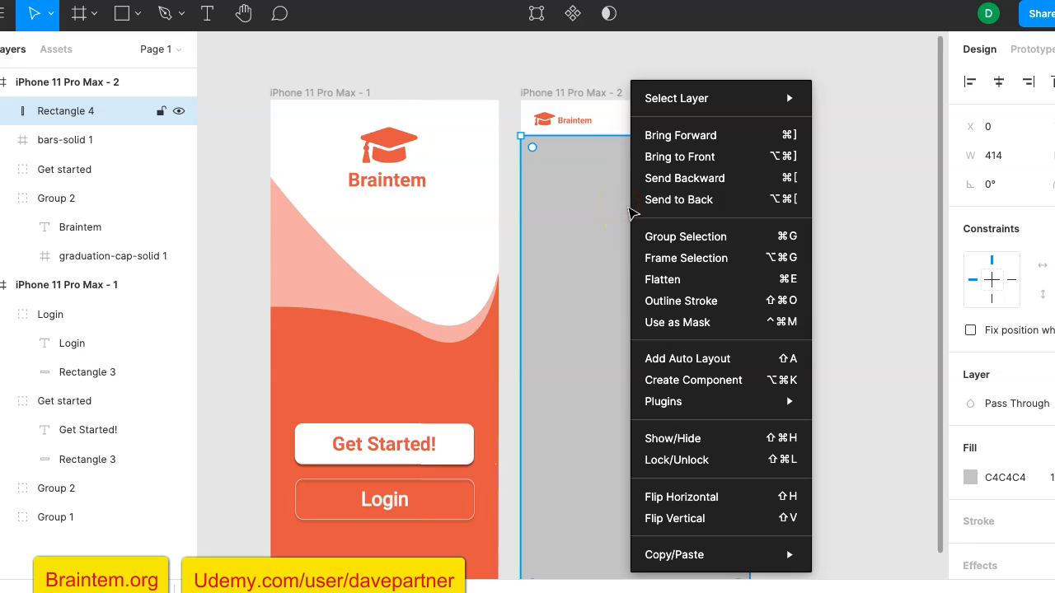
click(695, 178)
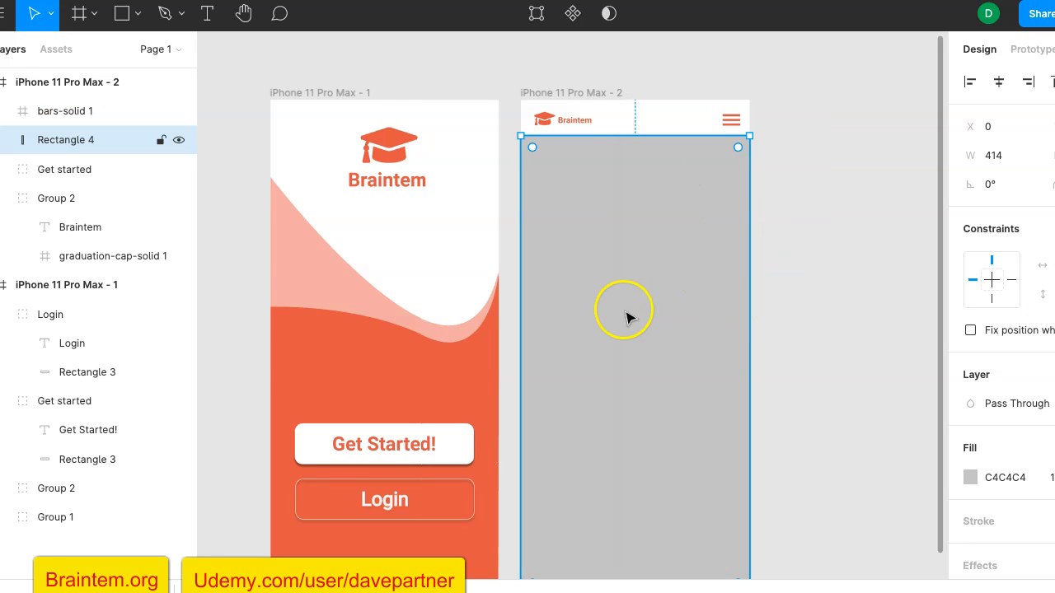
right_click(643, 189)
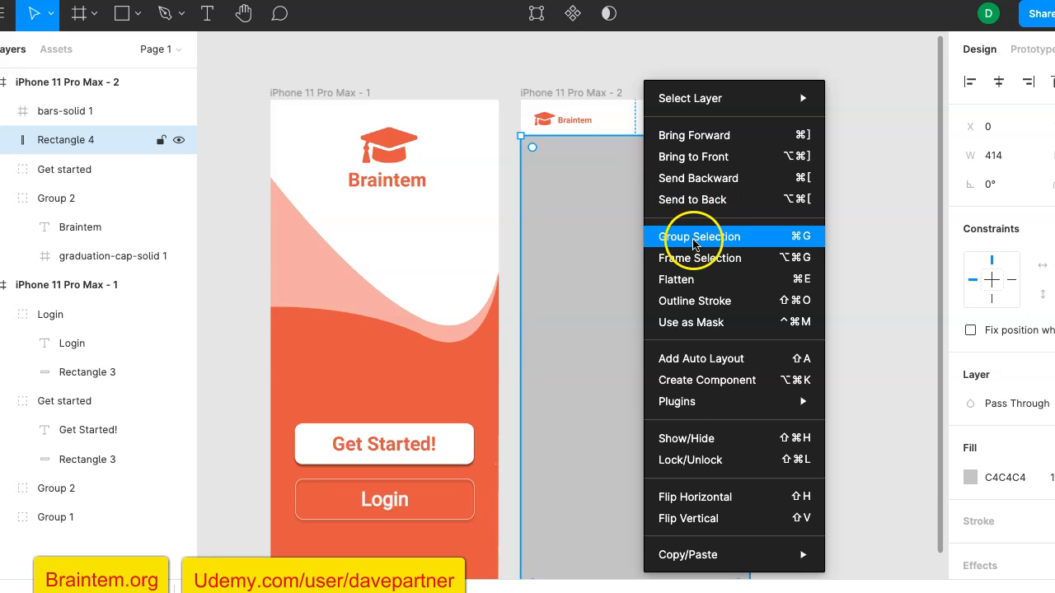
click(729, 201)
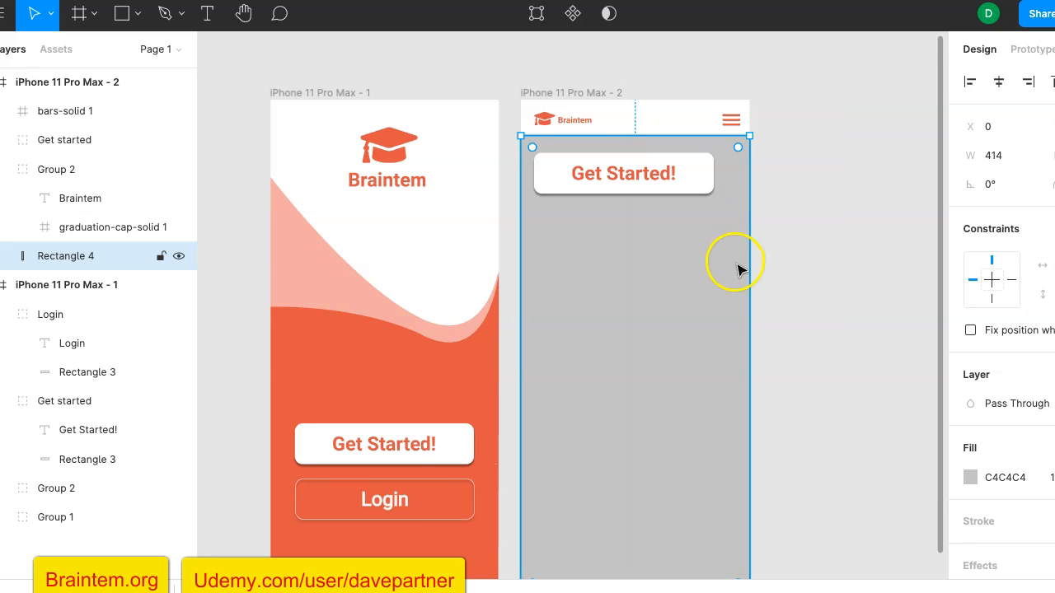
click(829, 232)
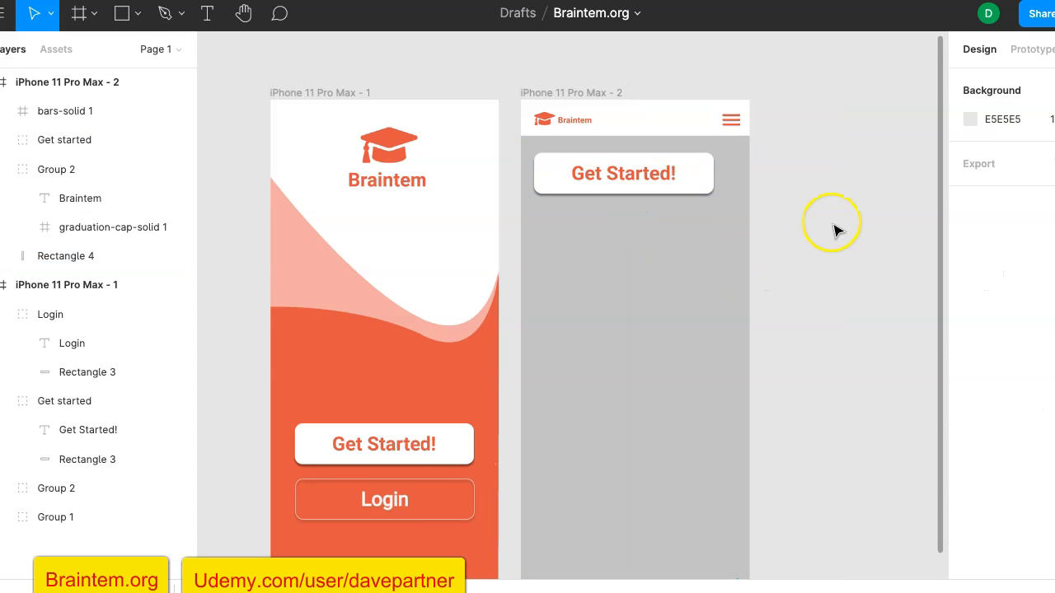
Widen the second frame's Get Started! button group to about 341 × 74.
scroll(835, 225, up, 2)
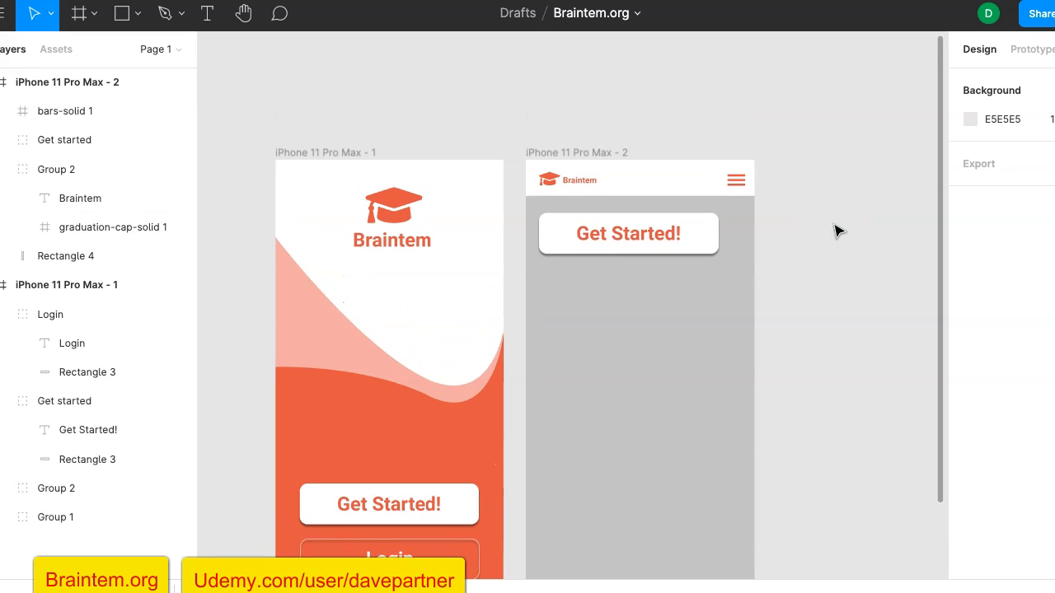
click(622, 222)
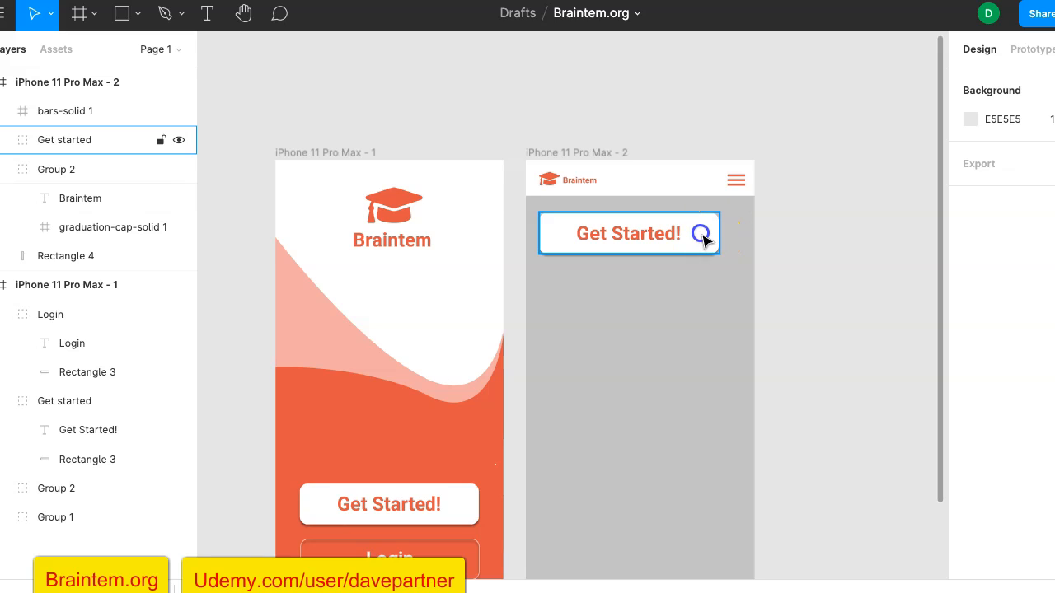
click(702, 237)
drag(719, 229, 731, 229)
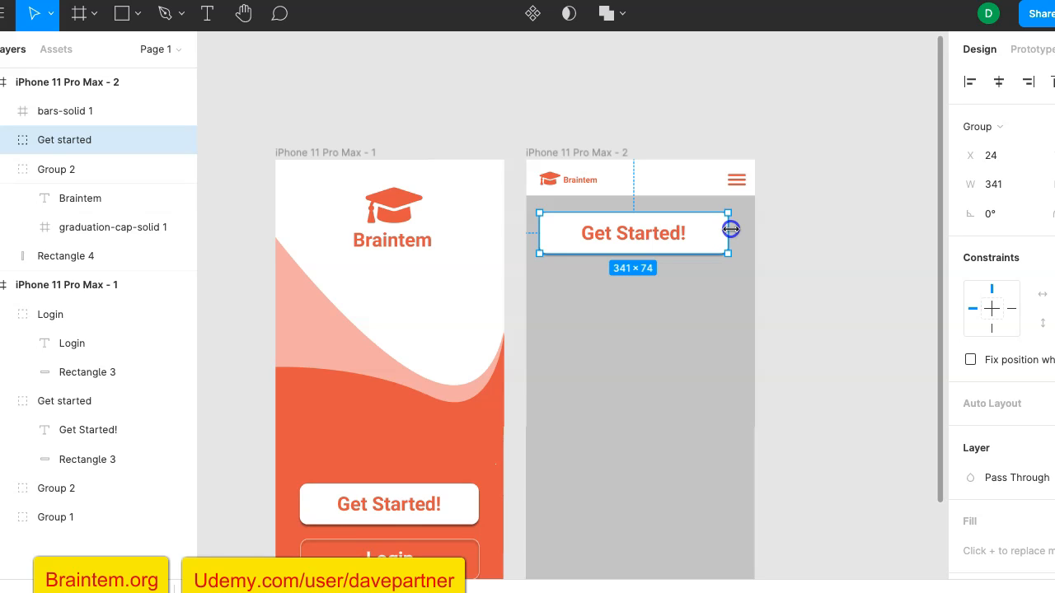
Widen the second frame's Get Started! button group to about 363 × 74 and deselect it.
drag(733, 229, 741, 229)
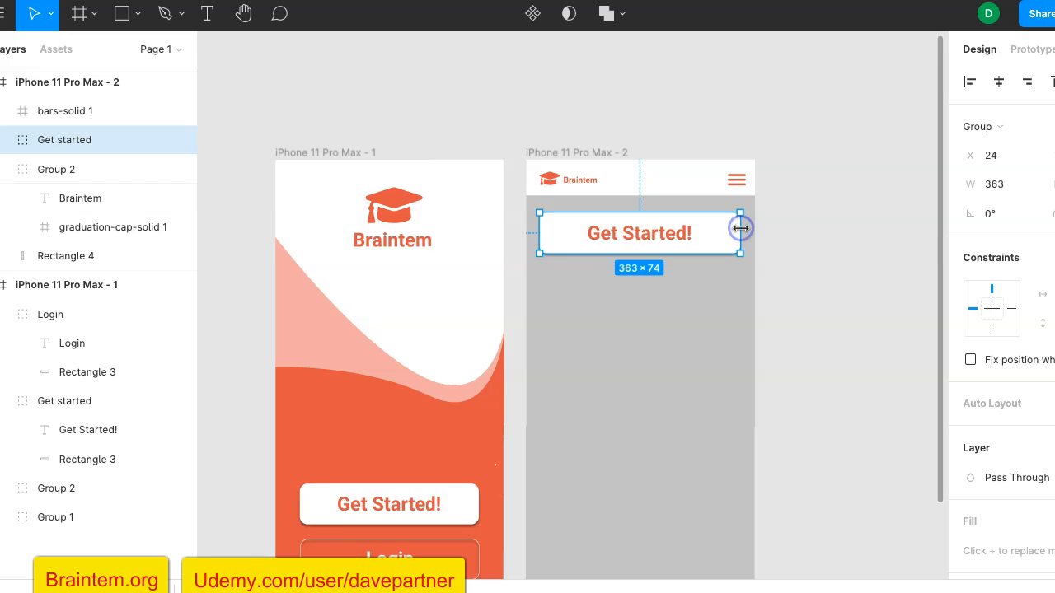
click(810, 228)
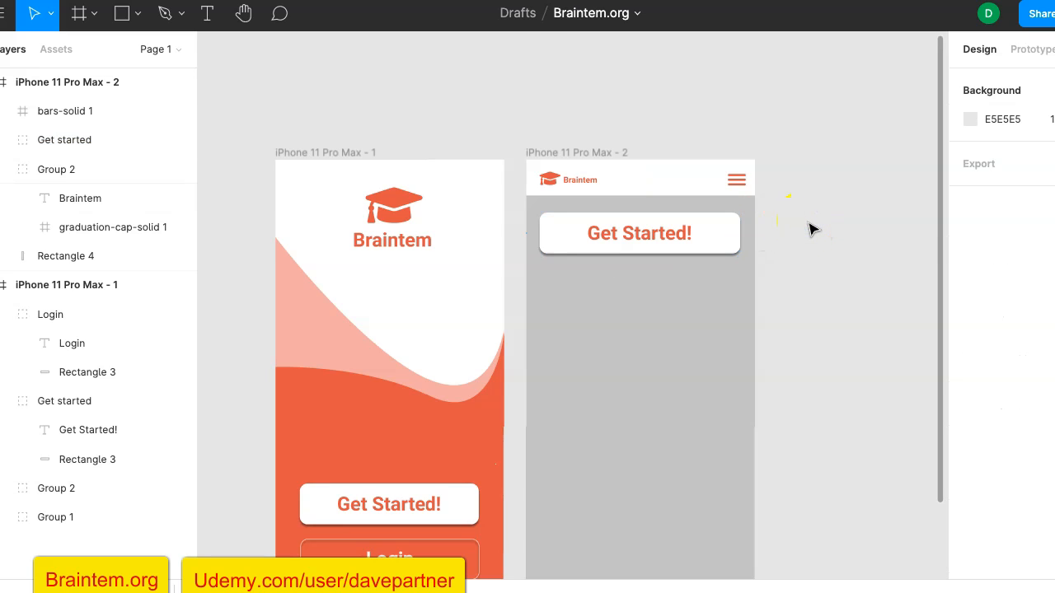
scroll(811, 228, down, 3)
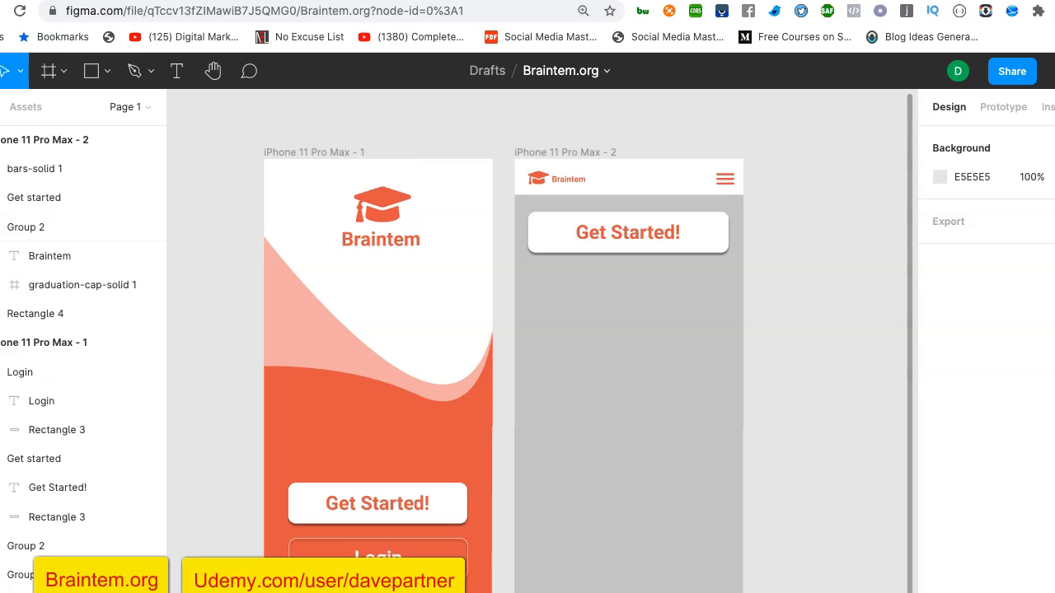
Search Google Images for "vegetation" in a new browser tab and browse the pictures.
key(ctrl+t)
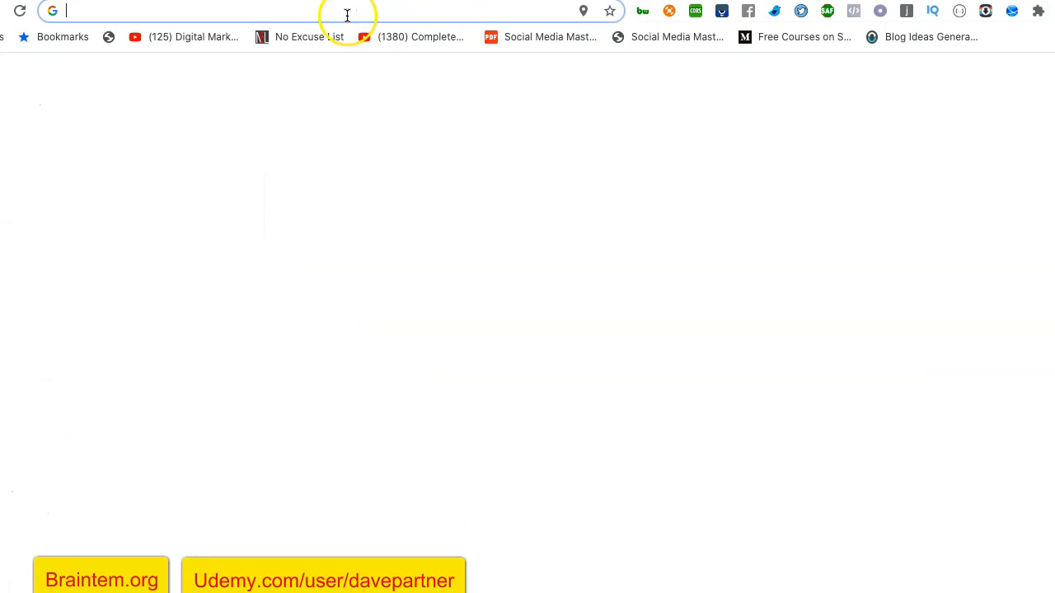
click(341, 14)
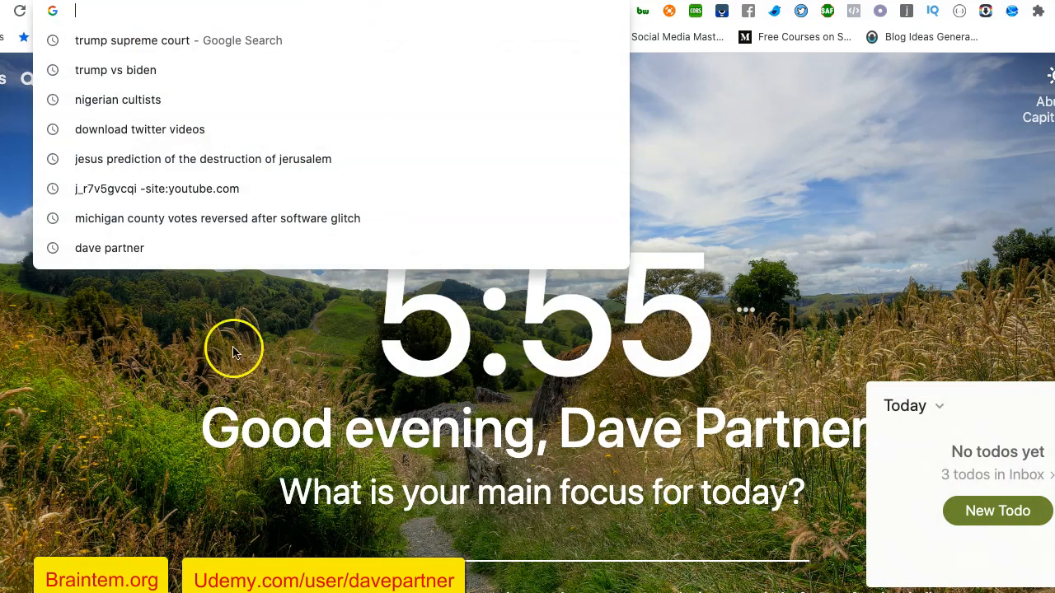
click(210, 346)
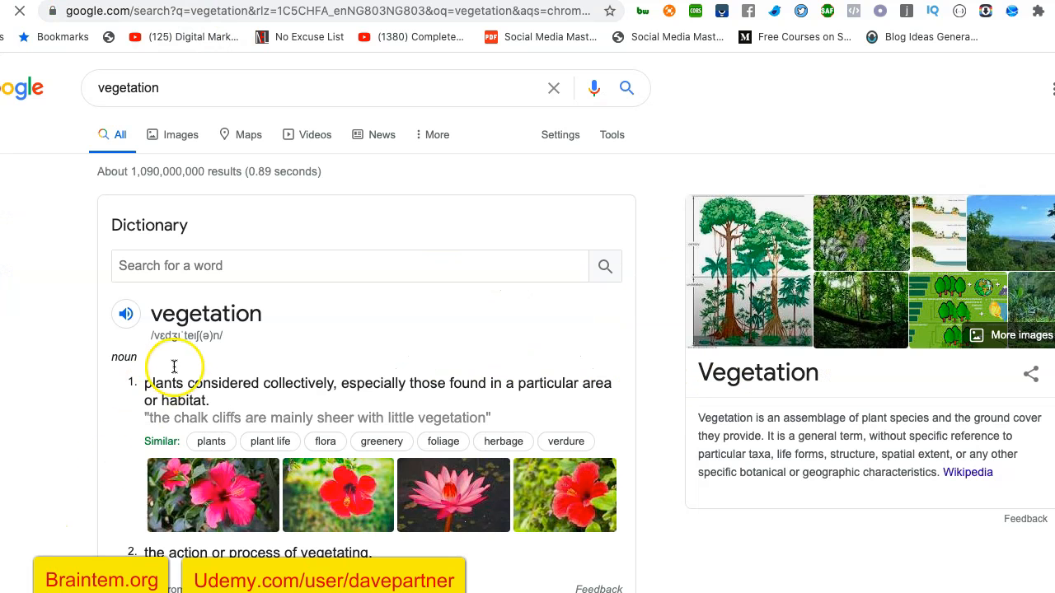
click(190, 137)
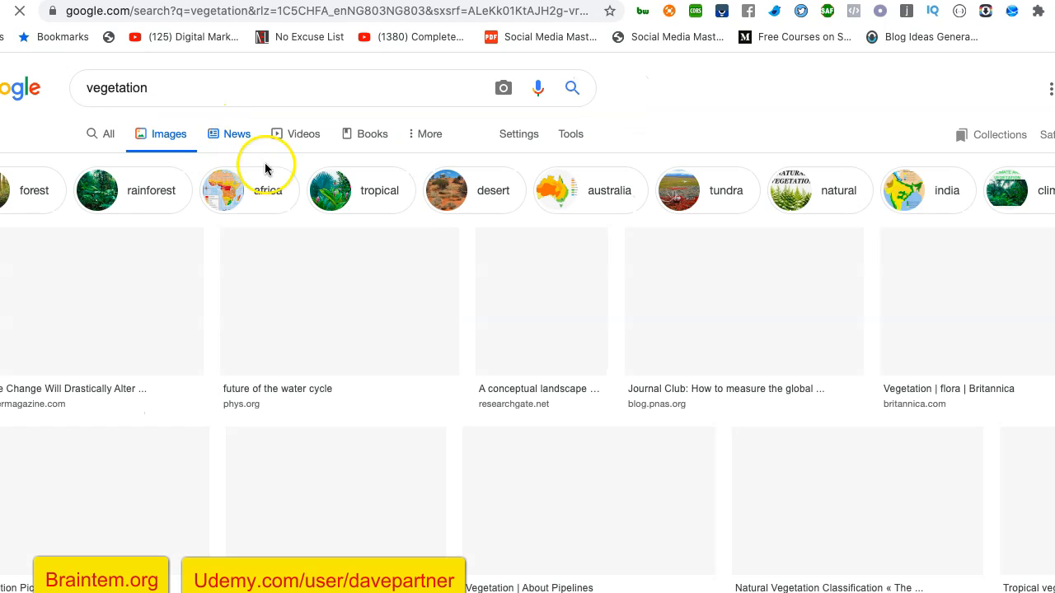
scroll(474, 434, down, 1)
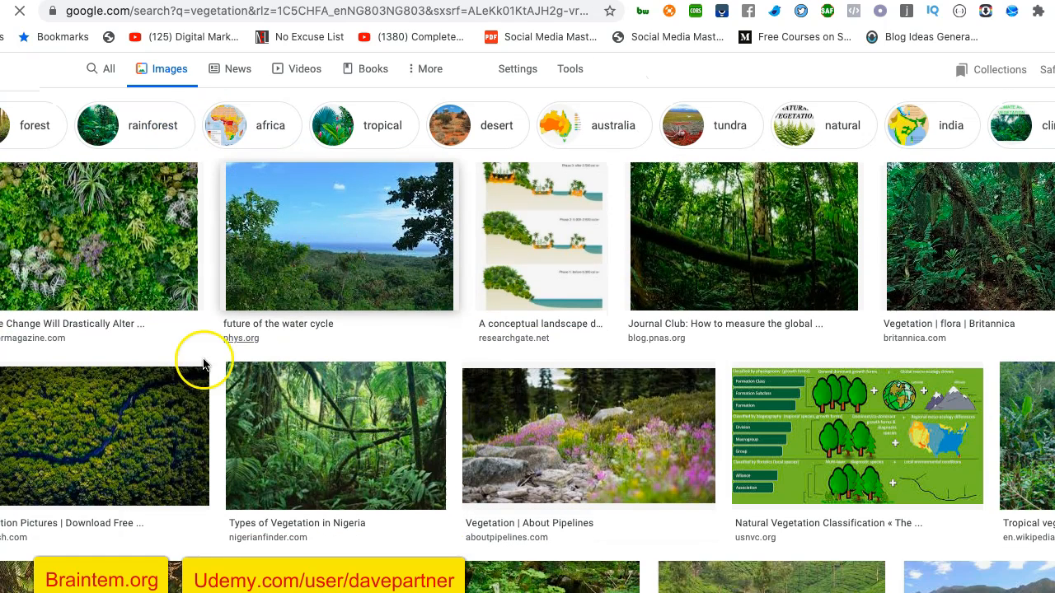
scroll(610, 476, down, 3)
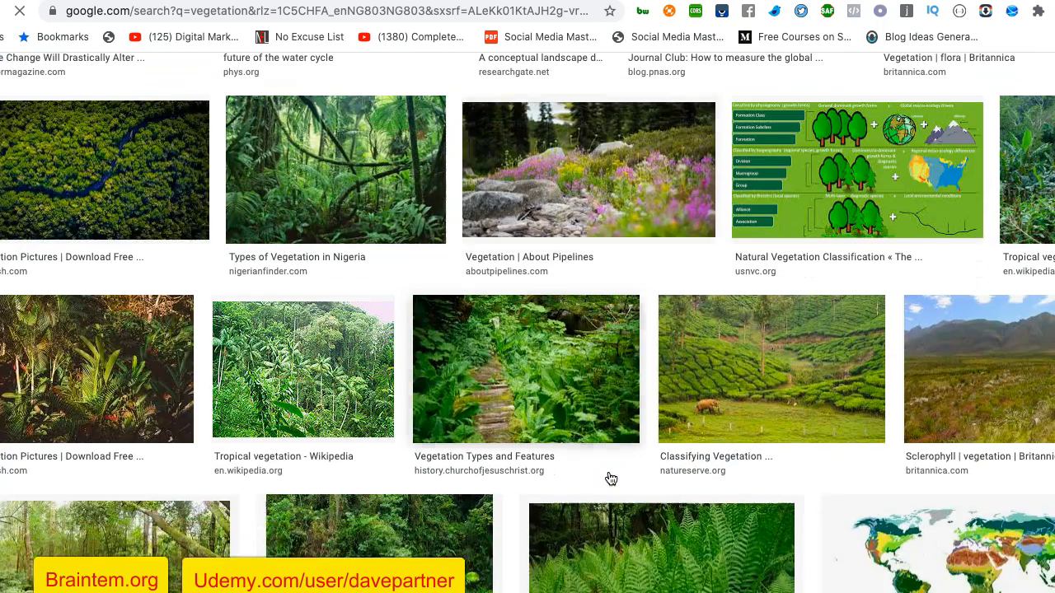
scroll(611, 478, up, 3)
scroll(610, 477, up, 1)
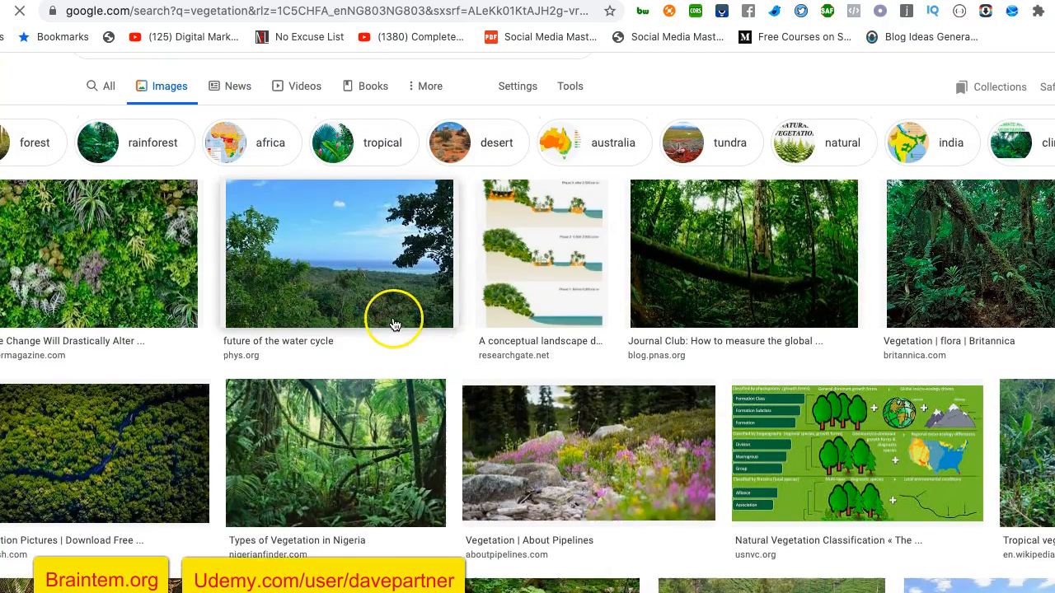
scroll(391, 318, up, 1)
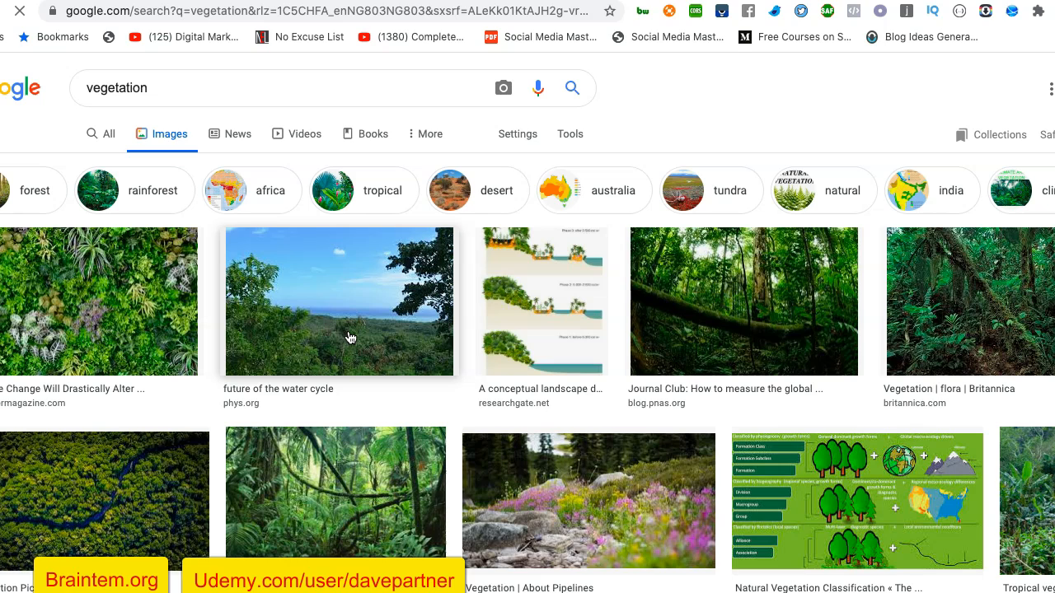
Filter the vegetation image results by usage rights to Creative Commons licenses.
click(421, 140)
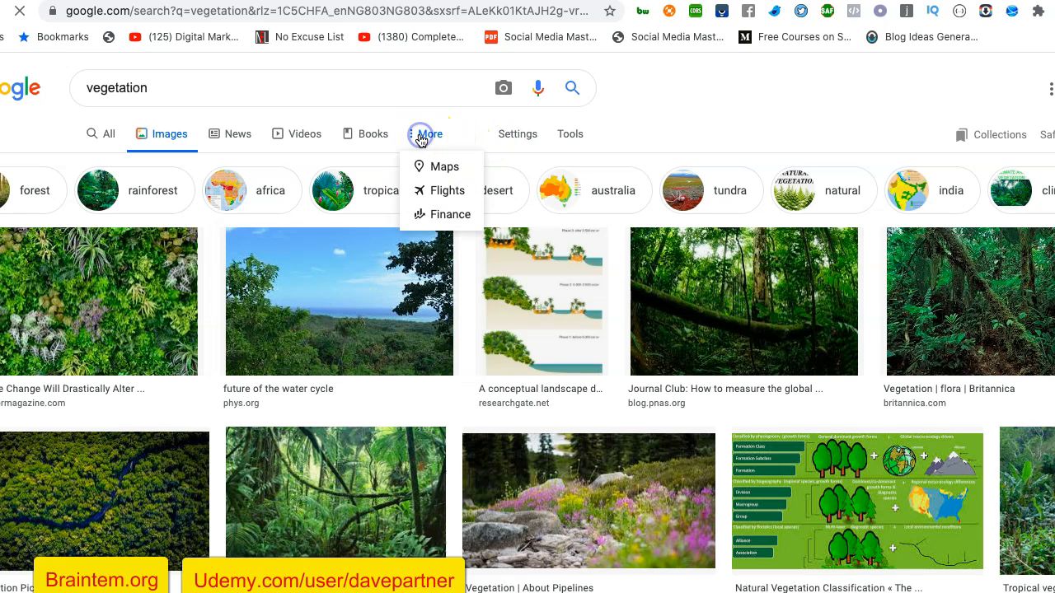
click(519, 139)
click(564, 132)
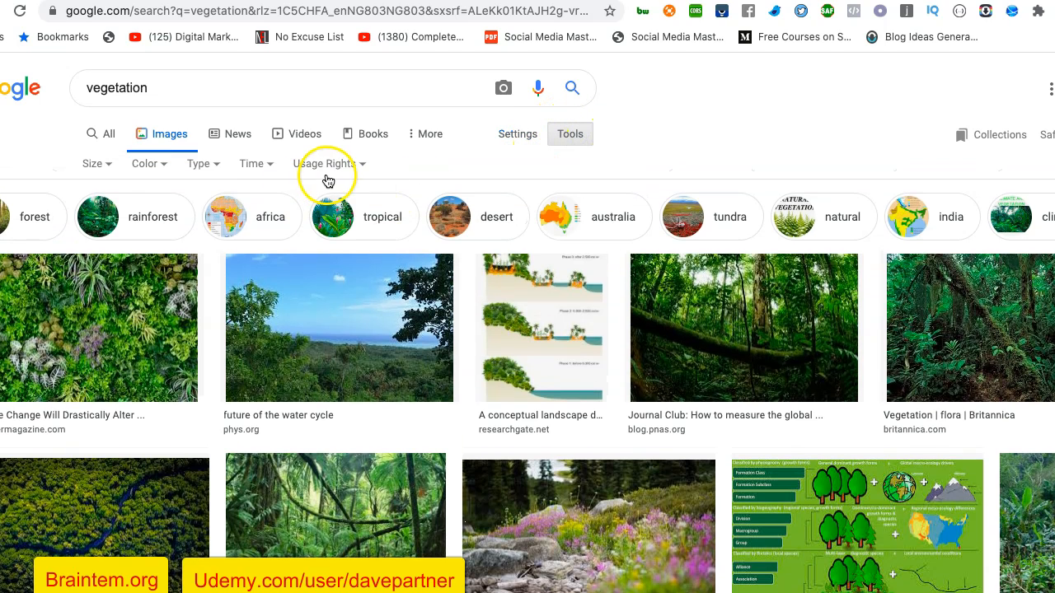
click(351, 166)
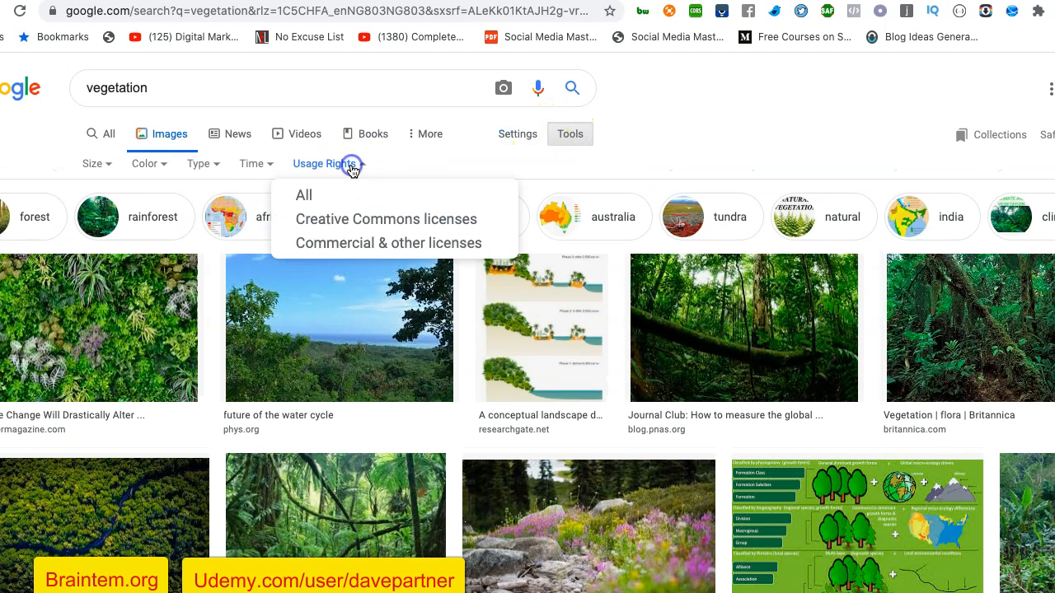
click(348, 226)
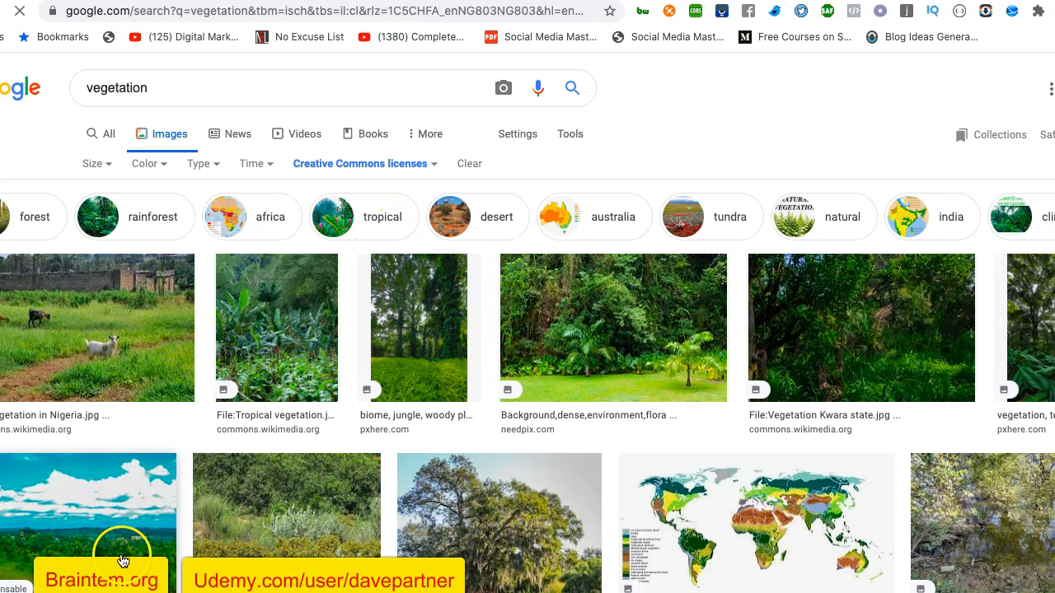
Open the Pxfuel picture of a river flowing through a forest and copy the image.
scroll(478, 396, down, 5)
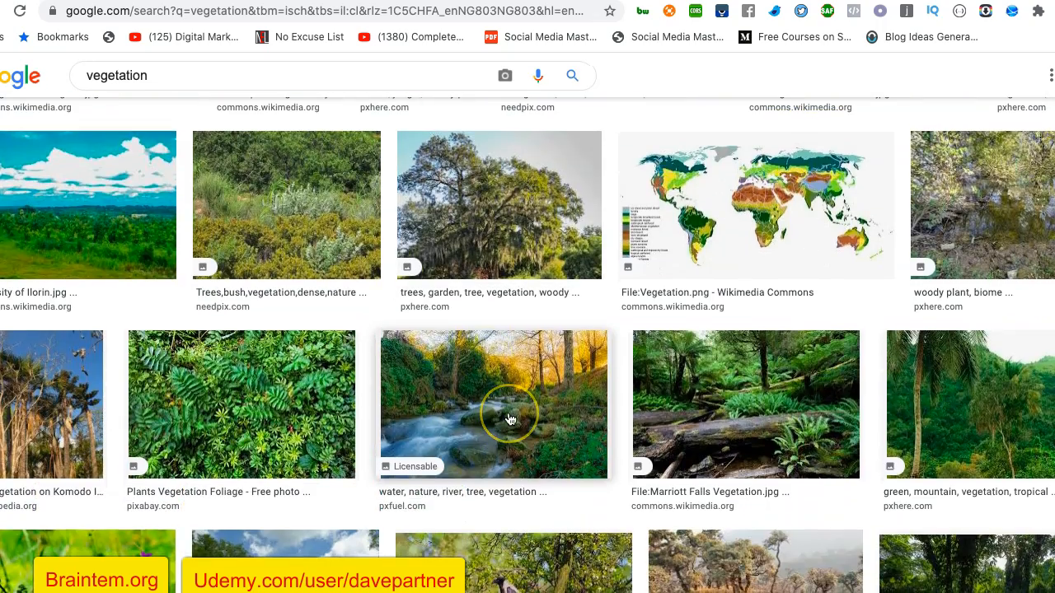
click(510, 419)
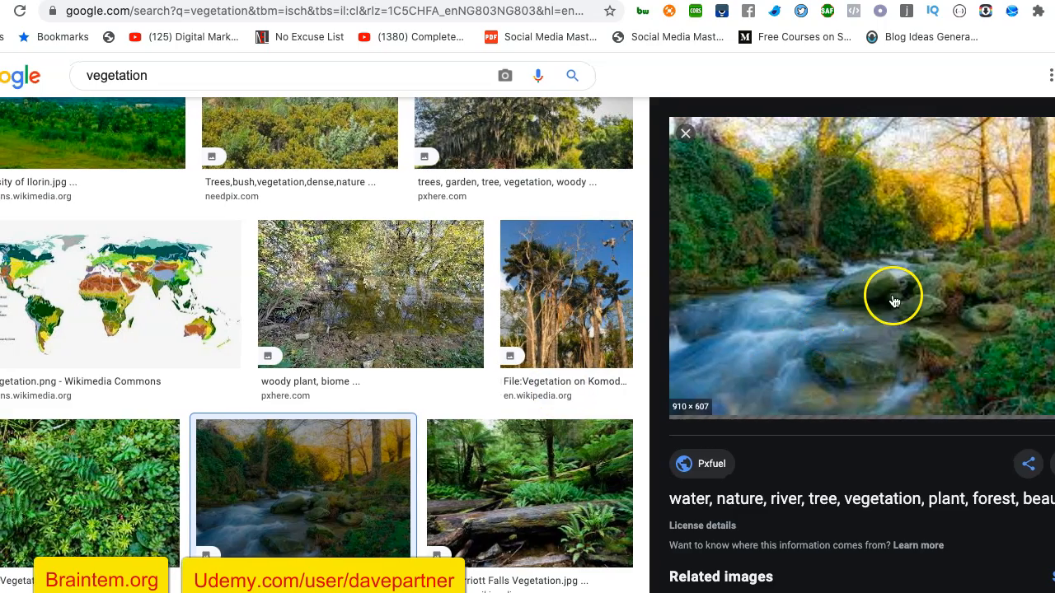
scroll(892, 296, up, 3)
scroll(892, 298, up, 5)
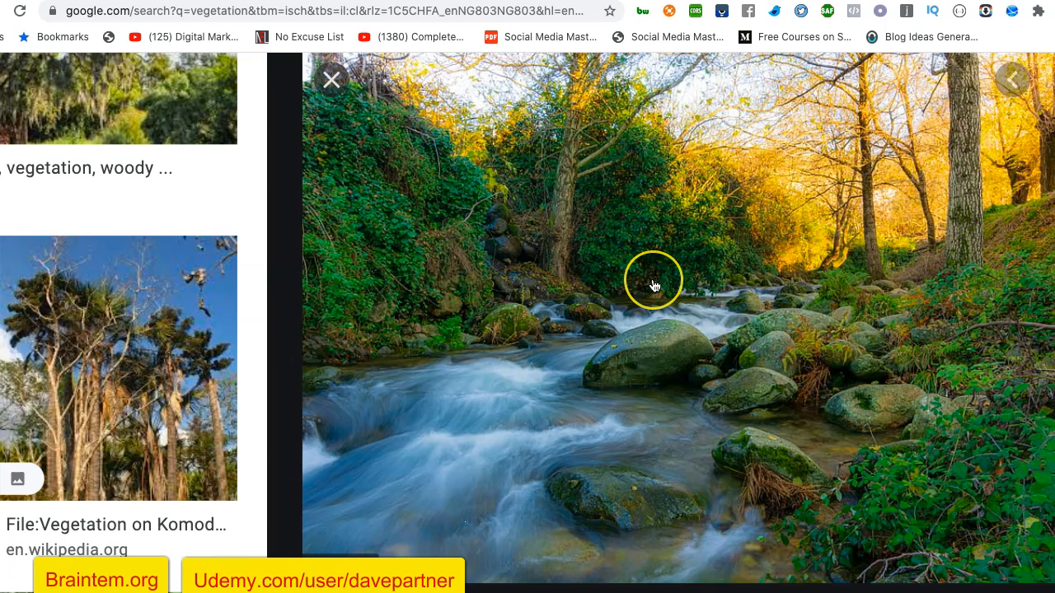
right_click(655, 286)
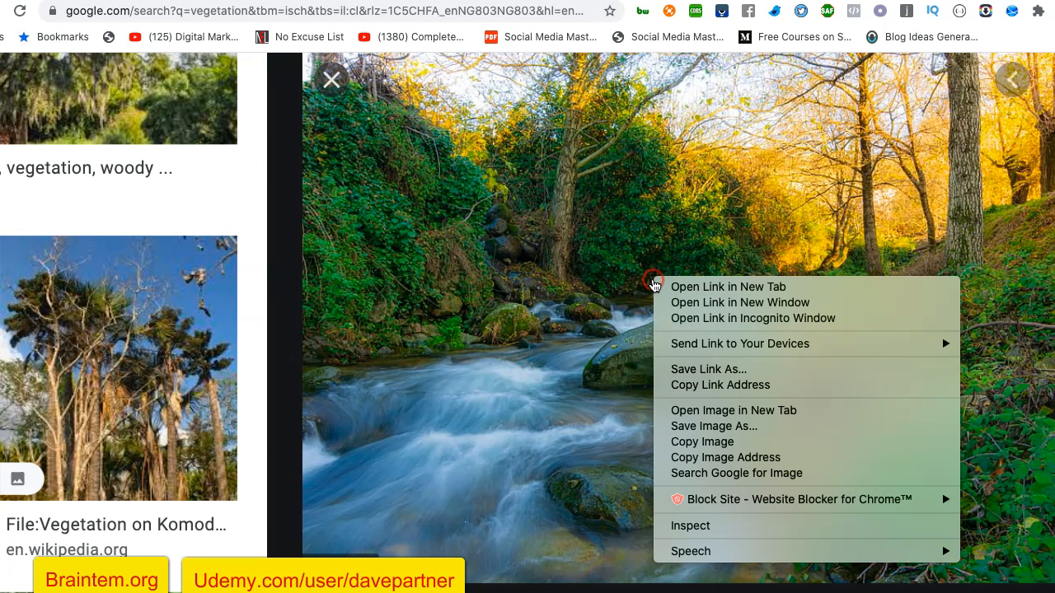
click(694, 441)
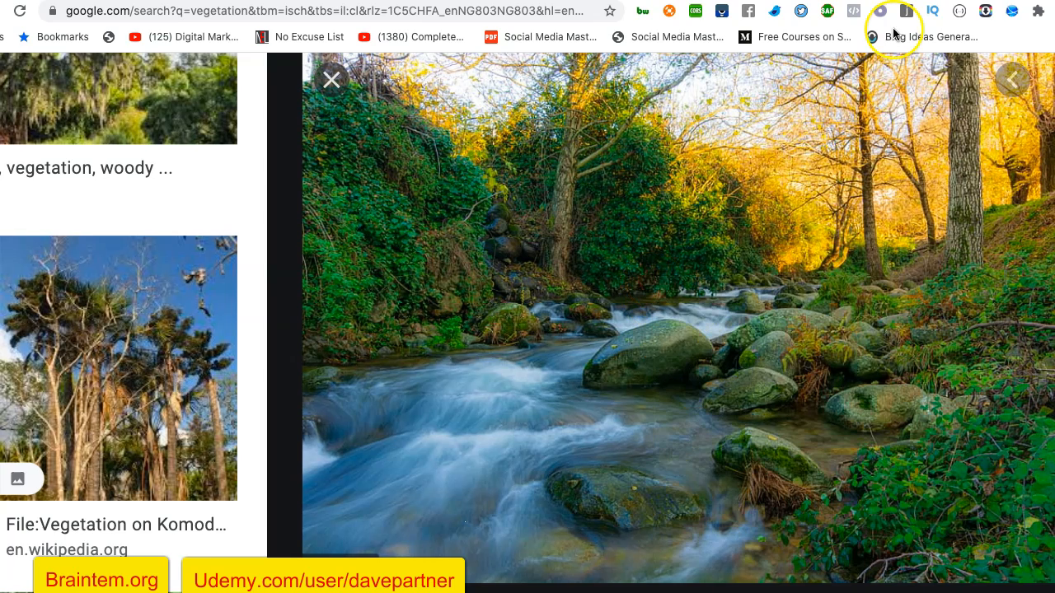
Switch back to the Braintem.org file in Figma and paste the copied river picture onto the canvas.
click(386, 1)
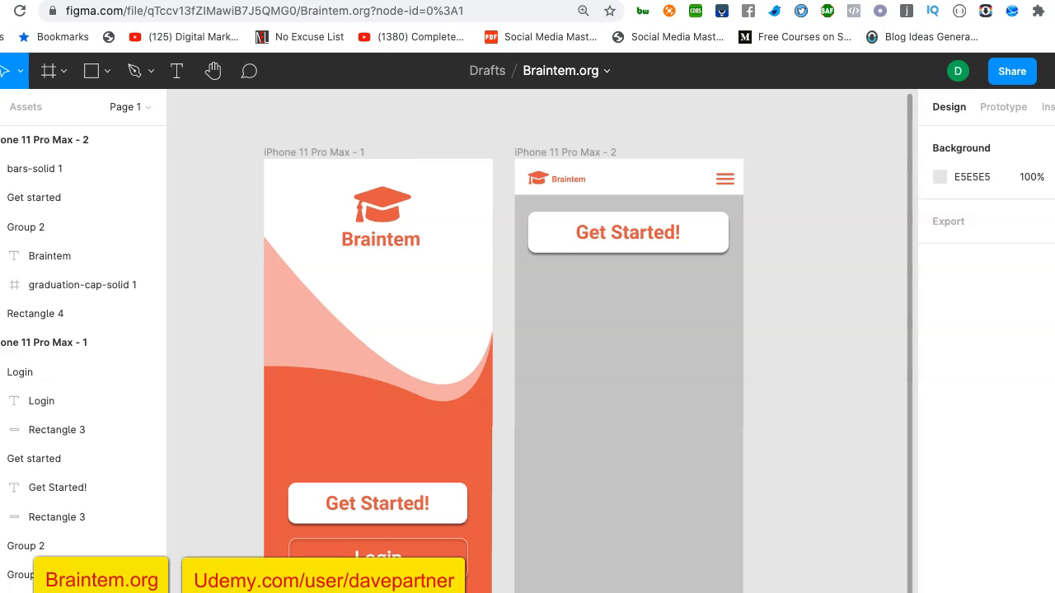
click(608, 321)
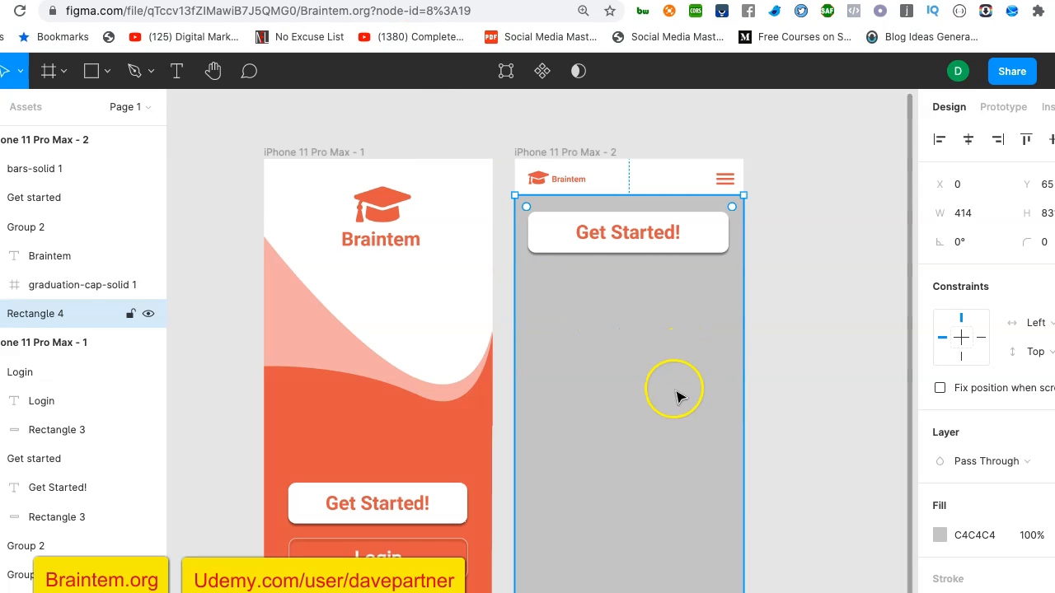
click(813, 348)
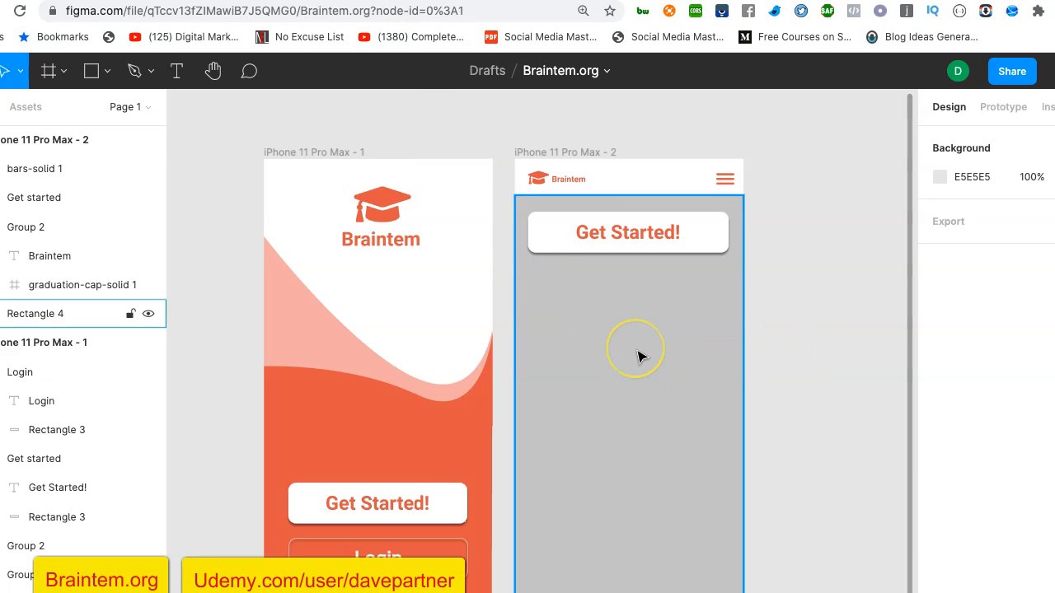
key(ctrl+v)
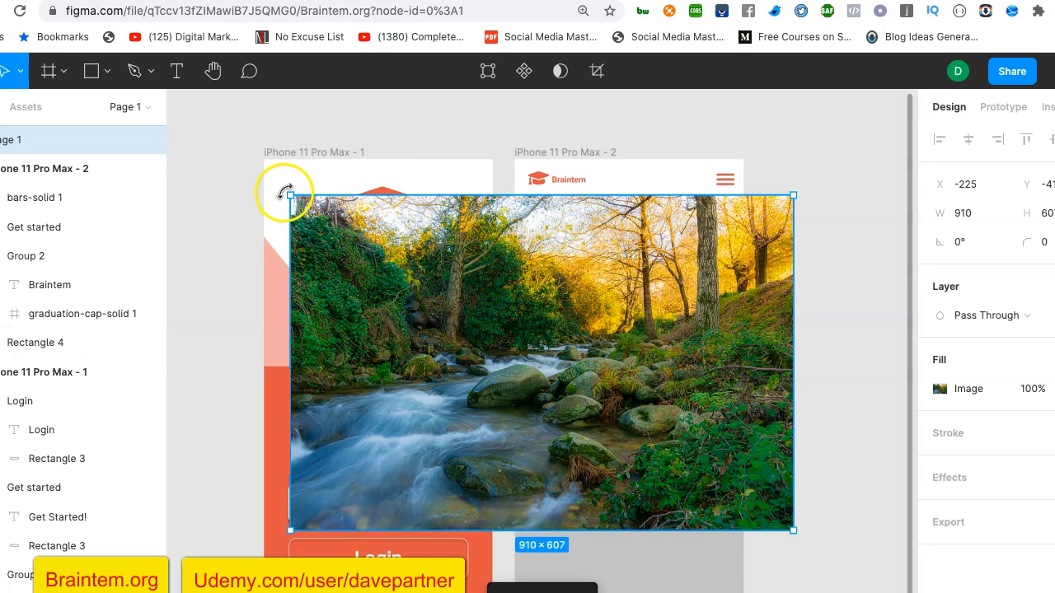
Shrink the river picture to about 414 × 402 and place it across the second frame, just below the Get Started! button.
drag(290, 194, 548, 307)
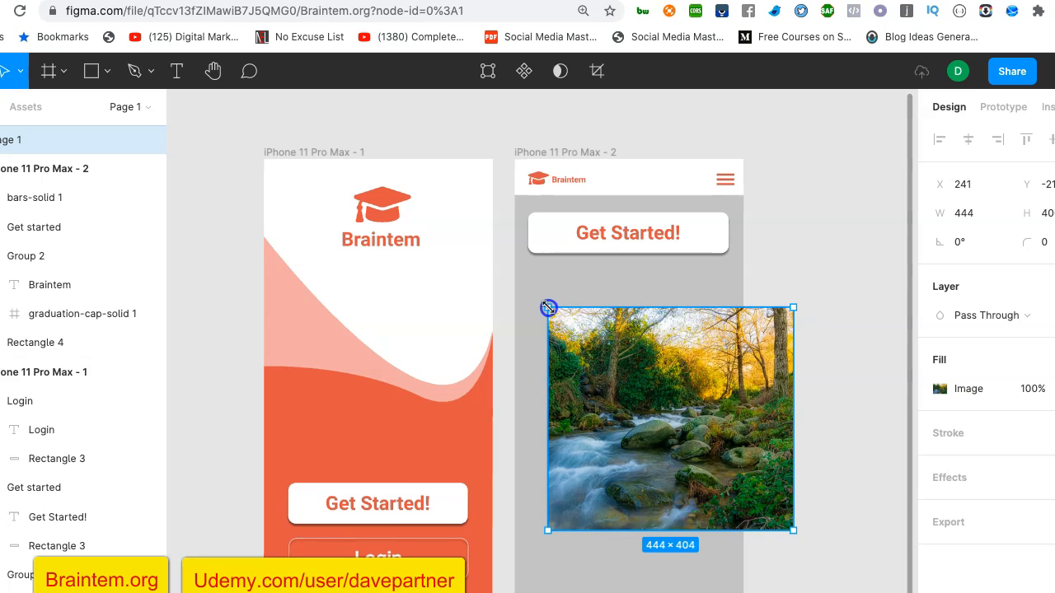
drag(666, 341, 618, 320)
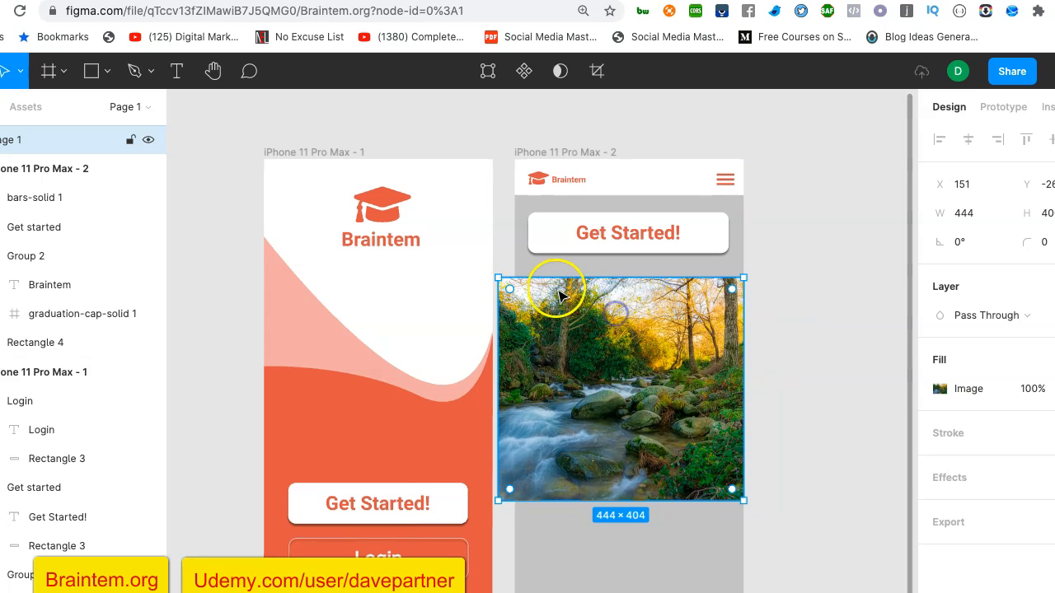
drag(503, 277, 515, 279)
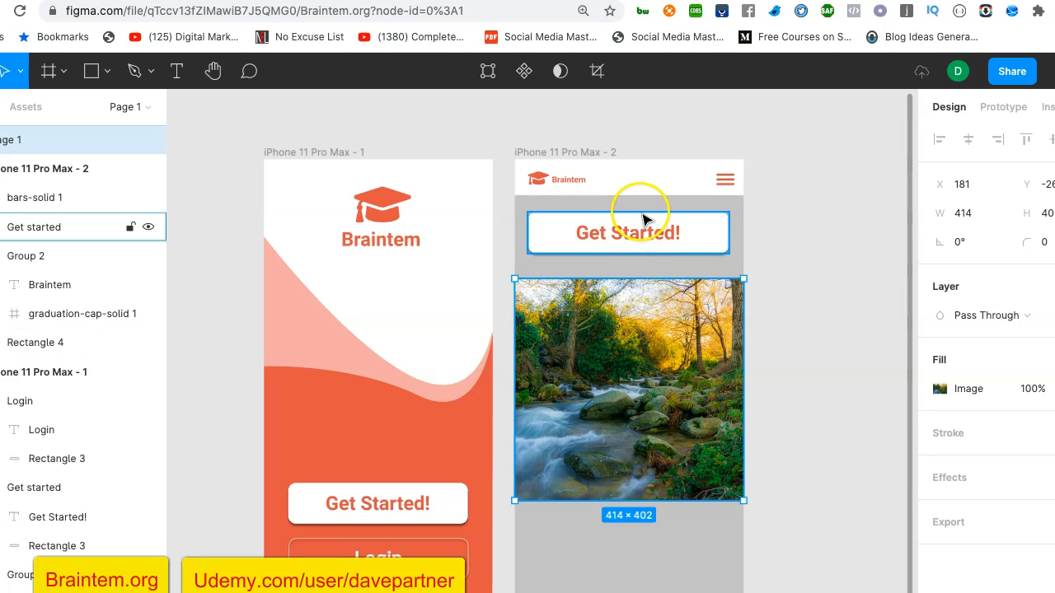
drag(633, 346, 634, 333)
click(783, 309)
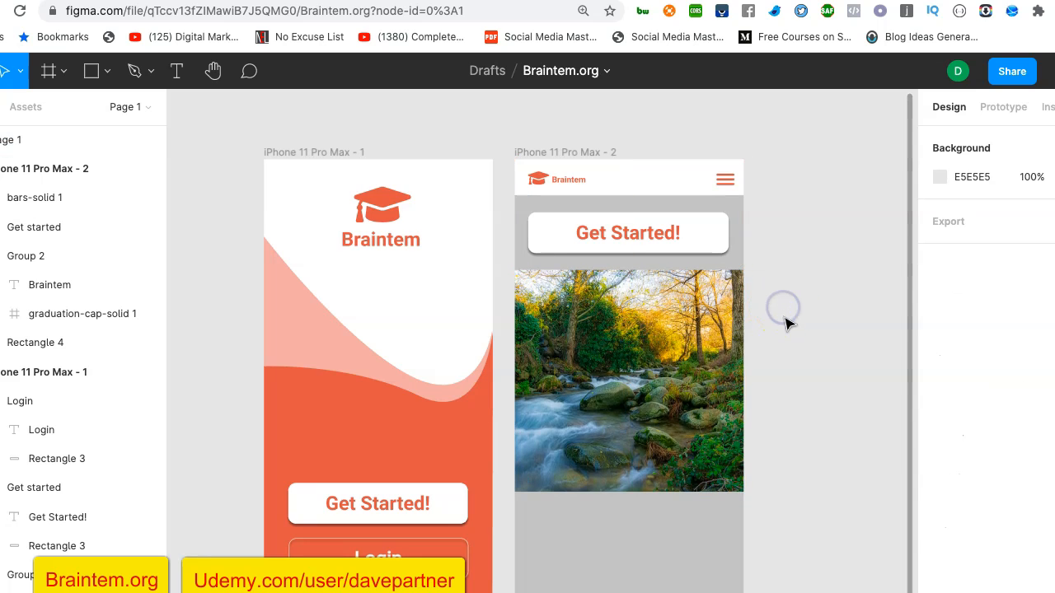
Set the river picture's image fill opacity to 50% and deselect it.
click(659, 376)
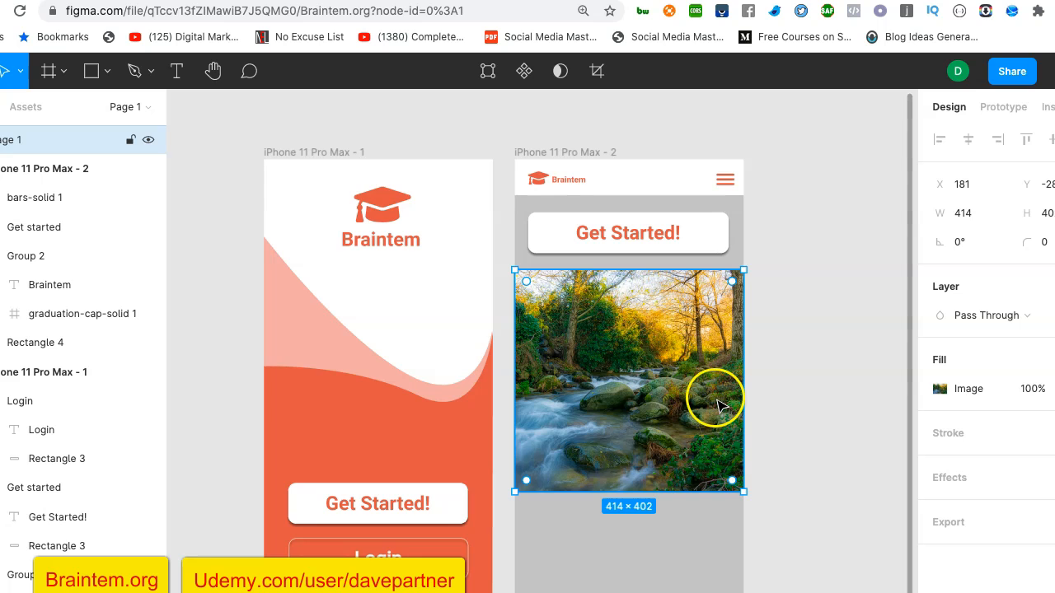
scroll(831, 409, right, 3)
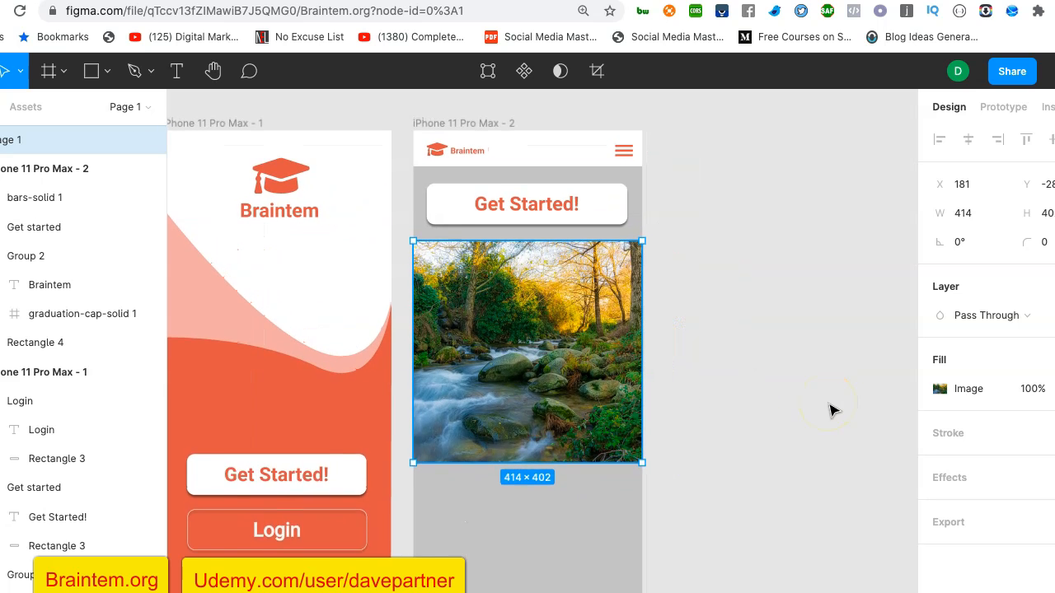
scroll(831, 410, left, 2)
scroll(831, 409, up, 1)
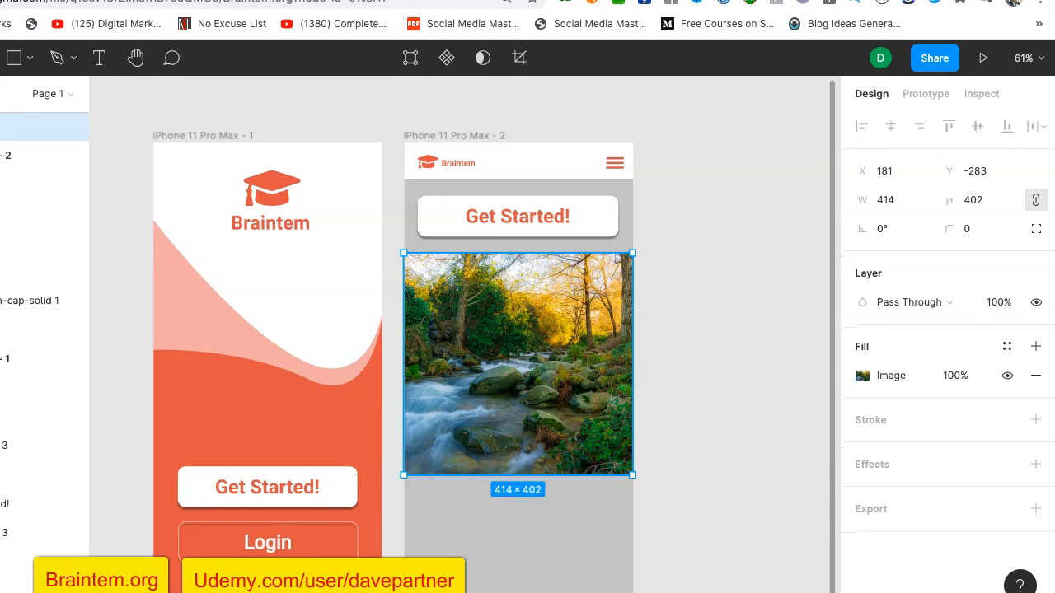
click(957, 377)
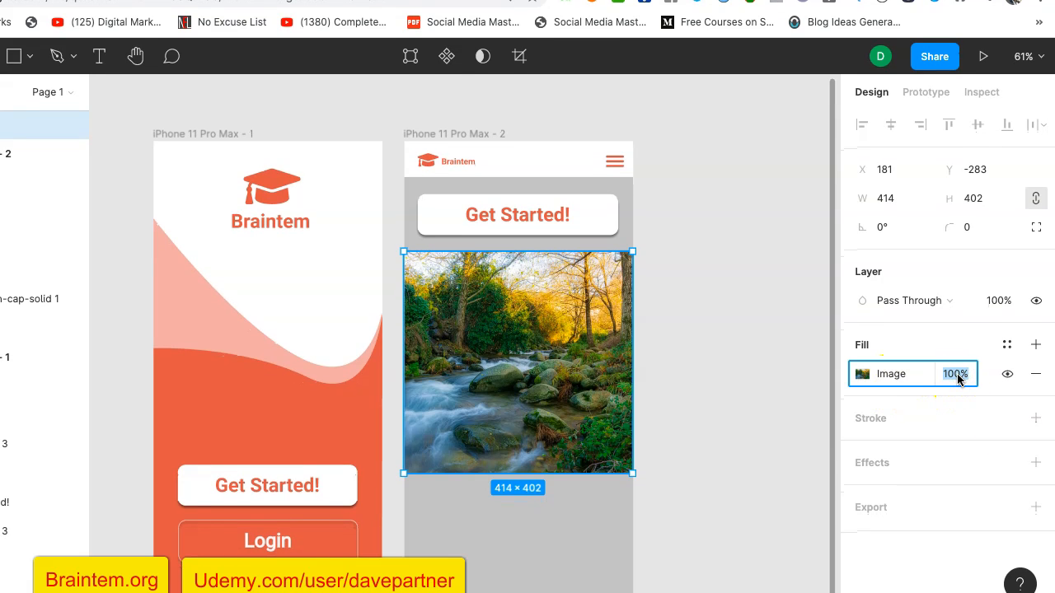
click(1005, 393)
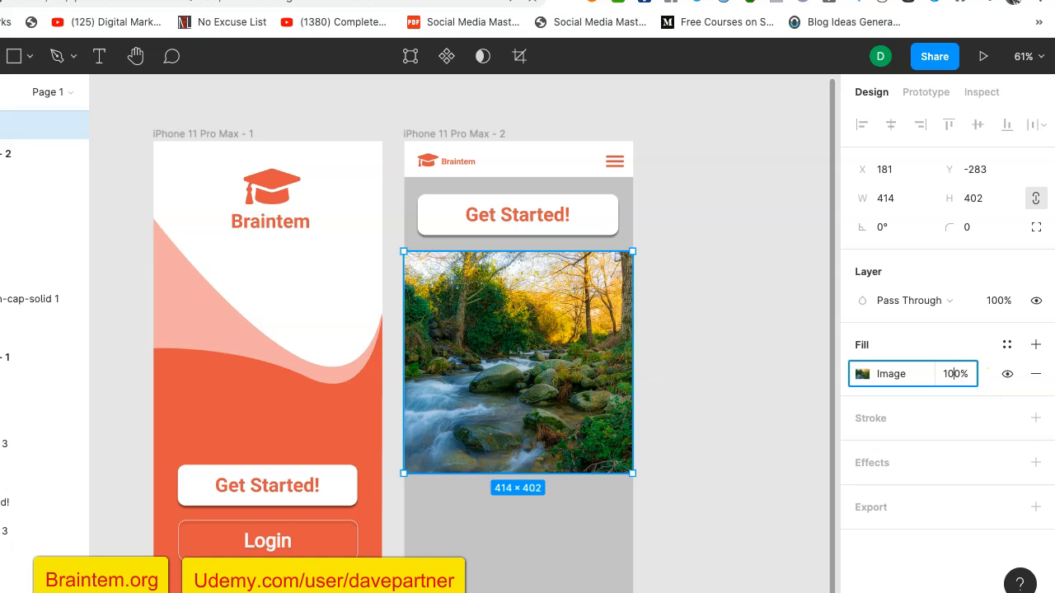
key(Return)
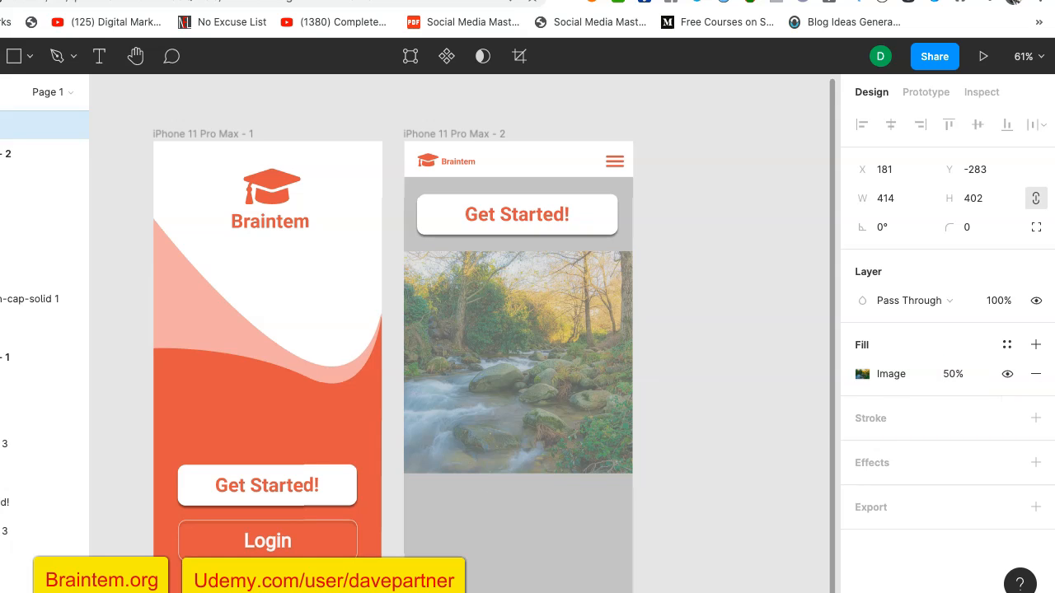
click(719, 387)
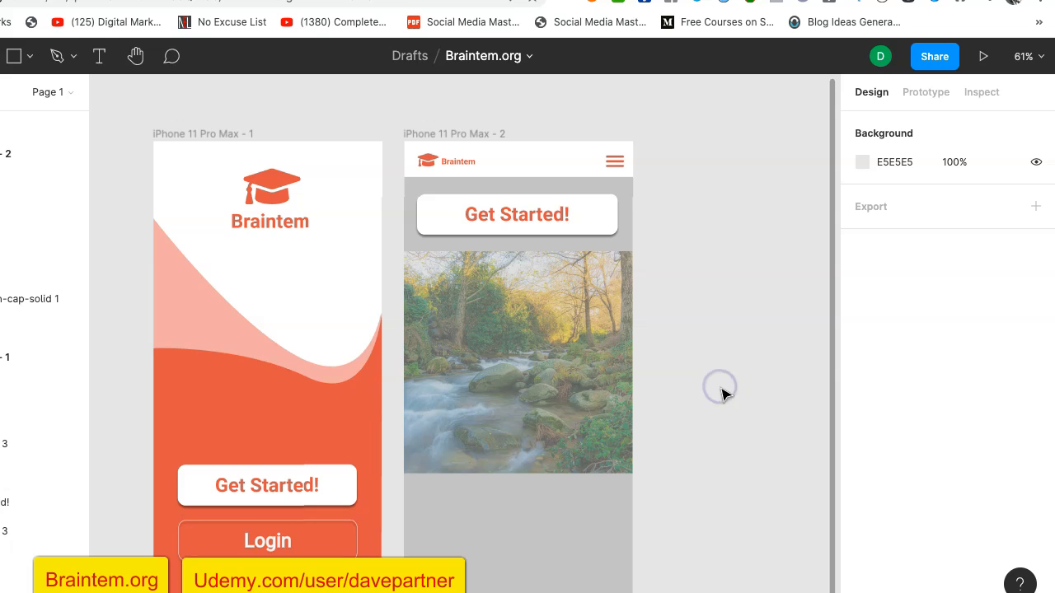
Restore the river picture's image fill opacity to 100% and add a drop shadow to the picture.
click(557, 398)
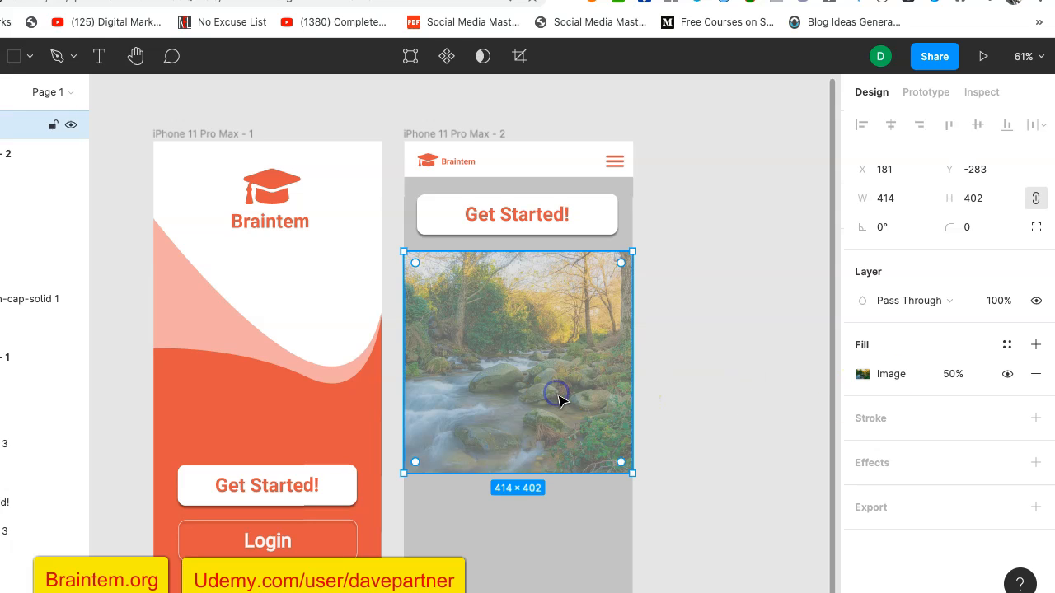
click(952, 374)
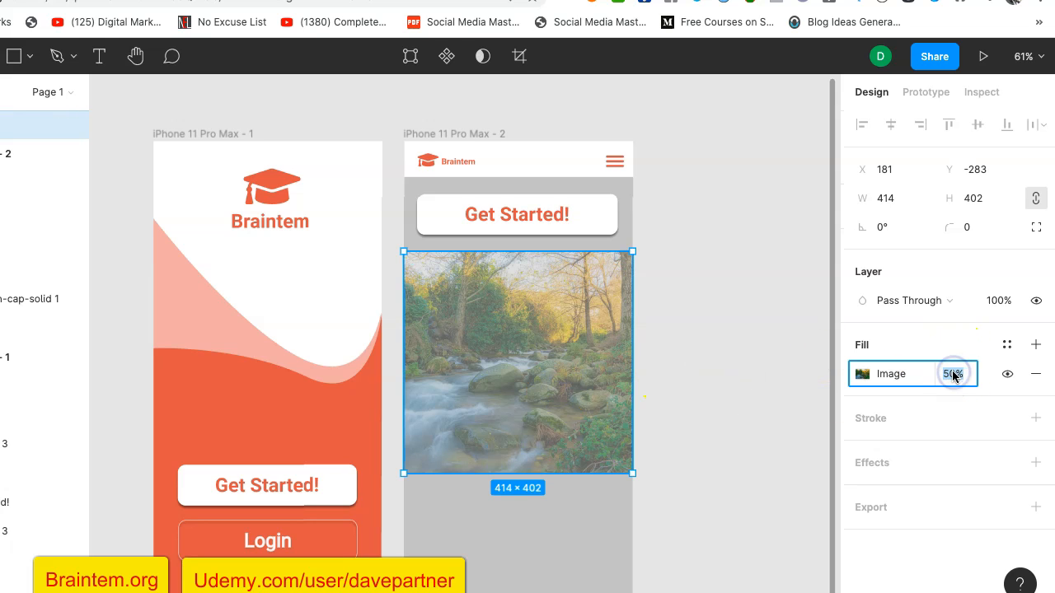
text(0)
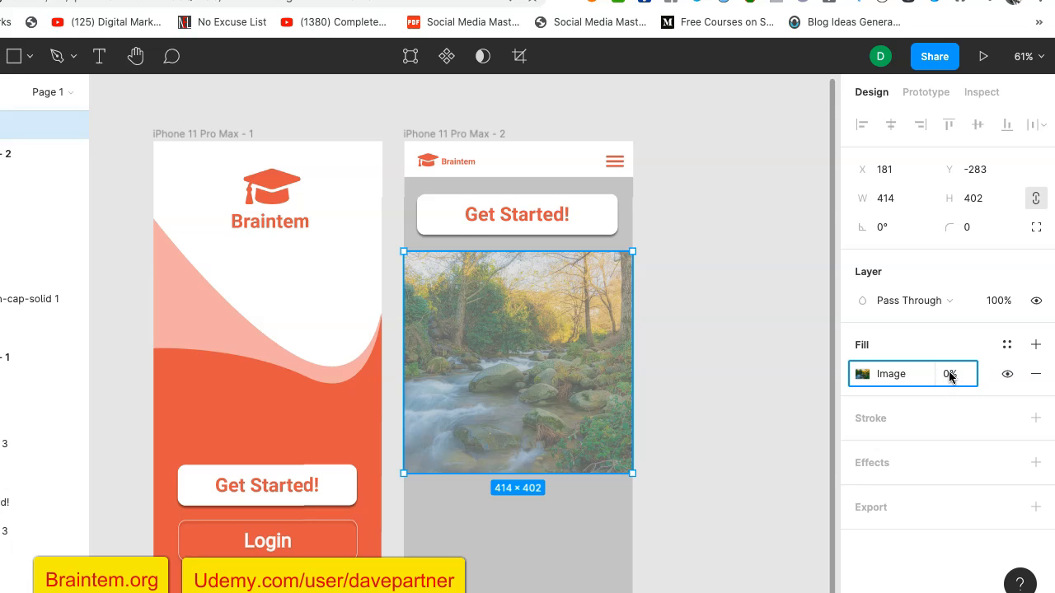
key(Return)
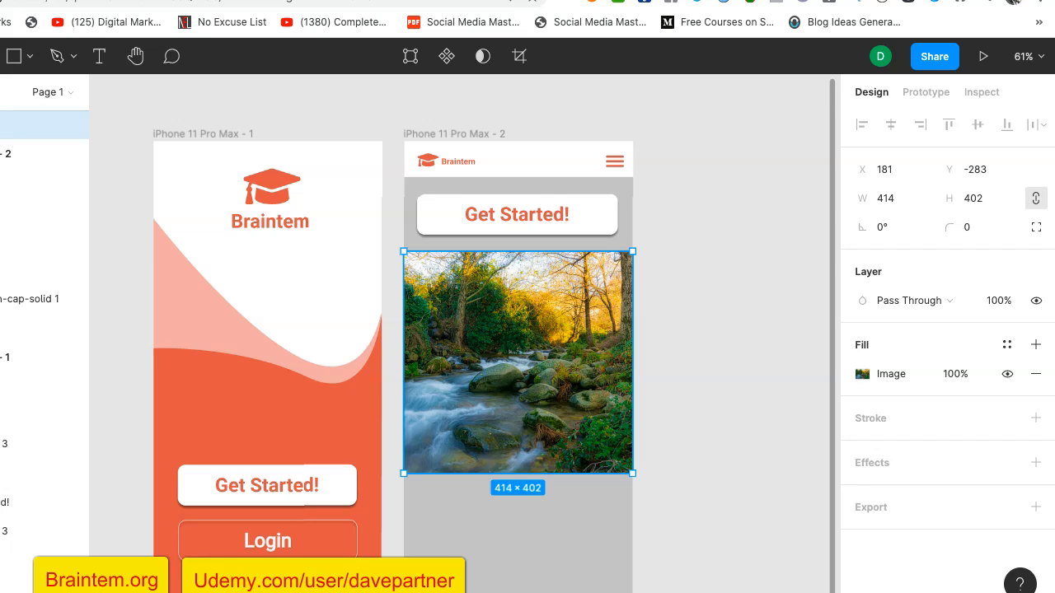
click(671, 414)
click(545, 418)
click(923, 468)
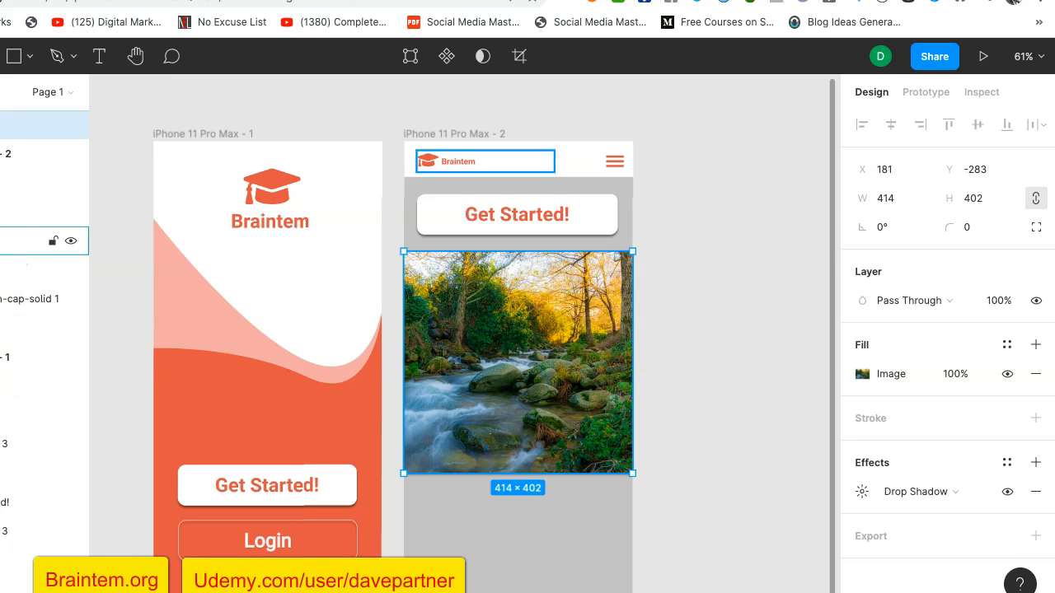
Draw a rectangle about 414 × 399 over the river picture's area and fill it with the document colour D66051 at 50%.
click(17, 58)
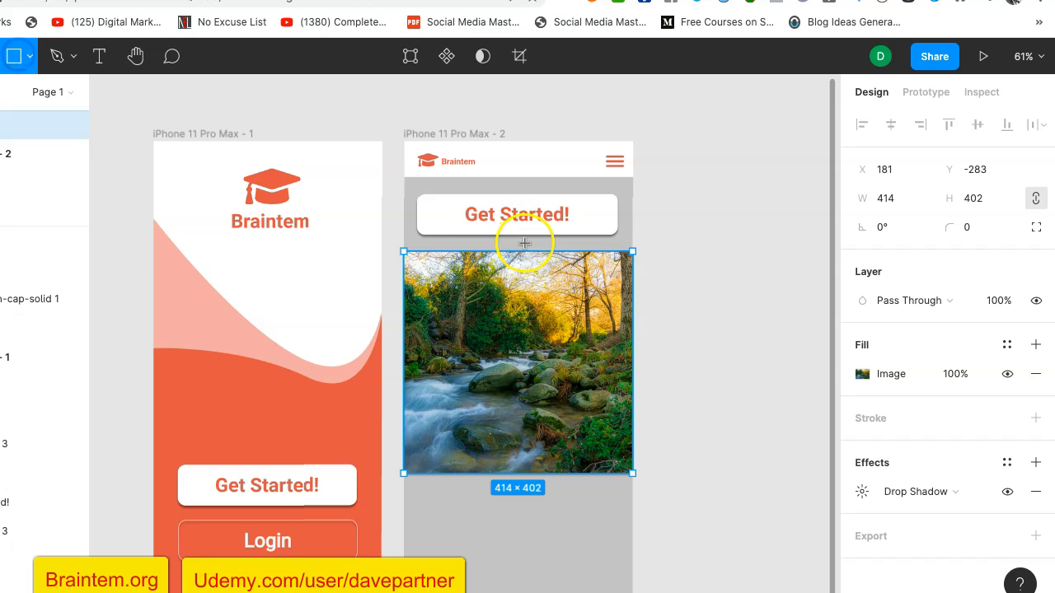
mouse_move(404, 251)
mouse_down()
mouse_move(551, 374)
mouse_move(629, 476)
mouse_up()
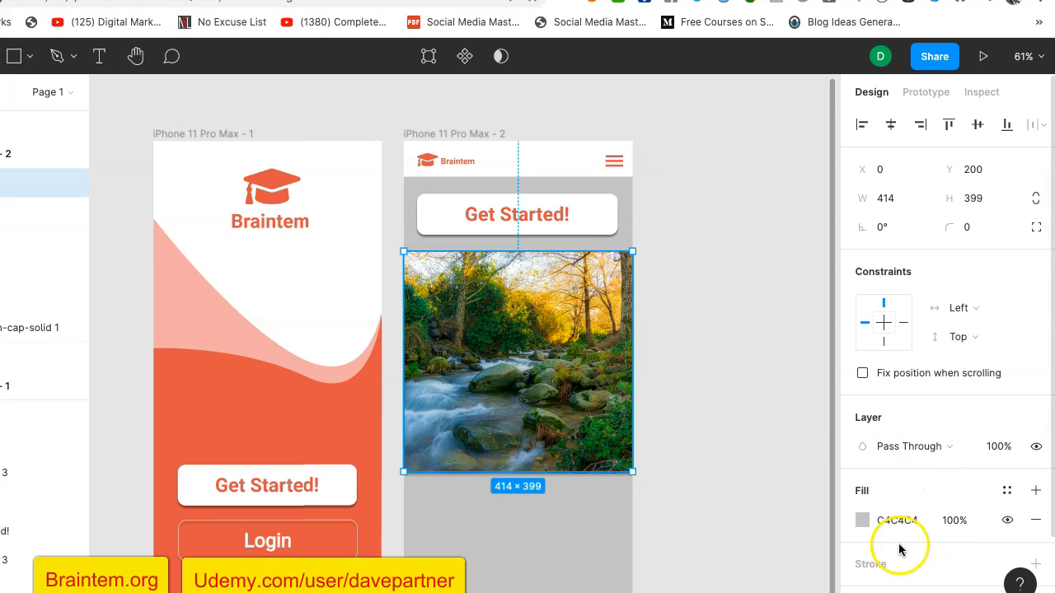
click(863, 520)
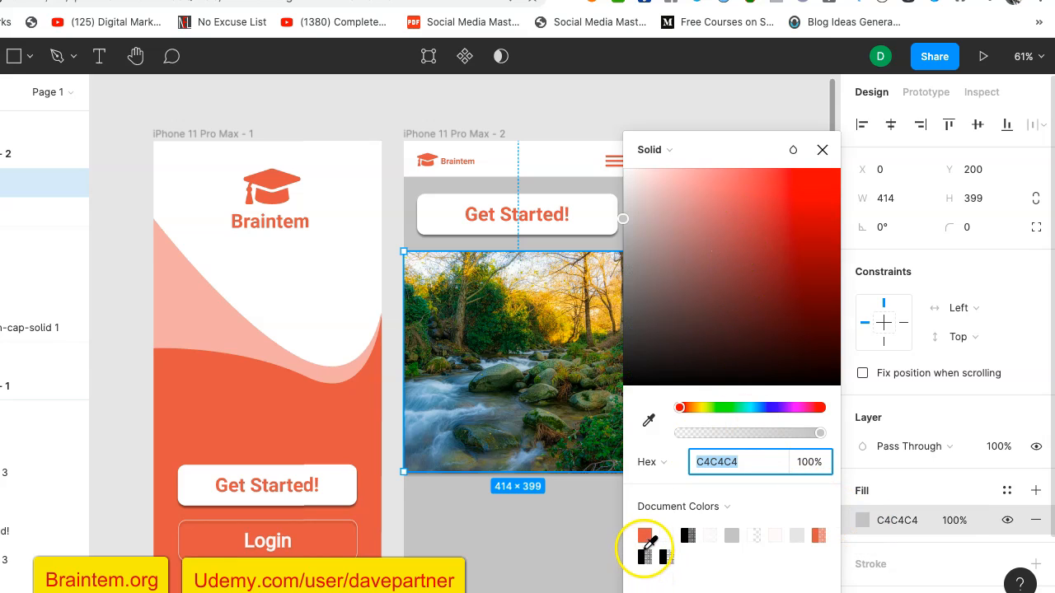
click(818, 536)
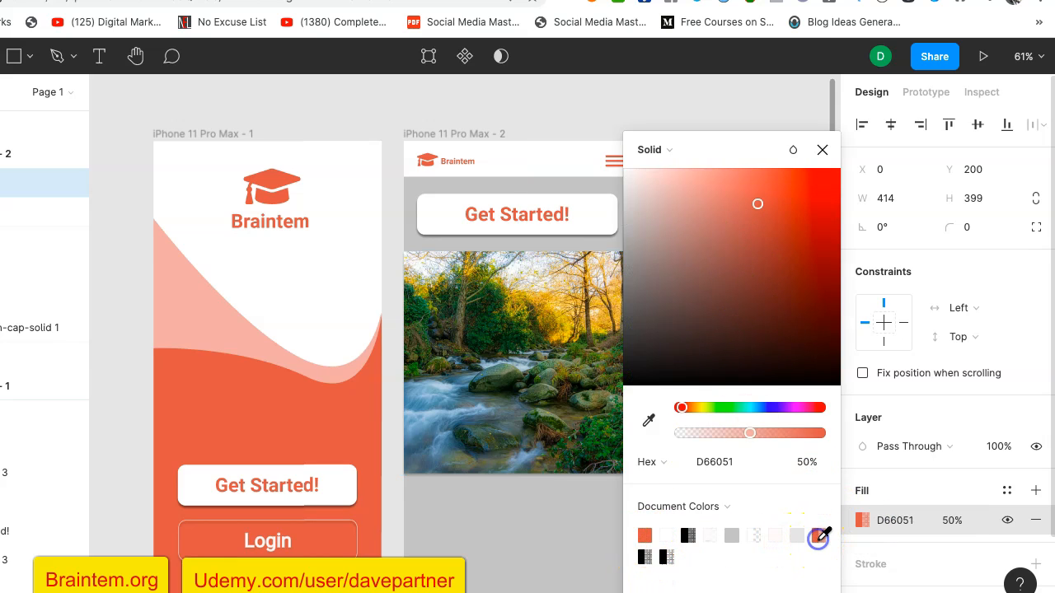
click(762, 120)
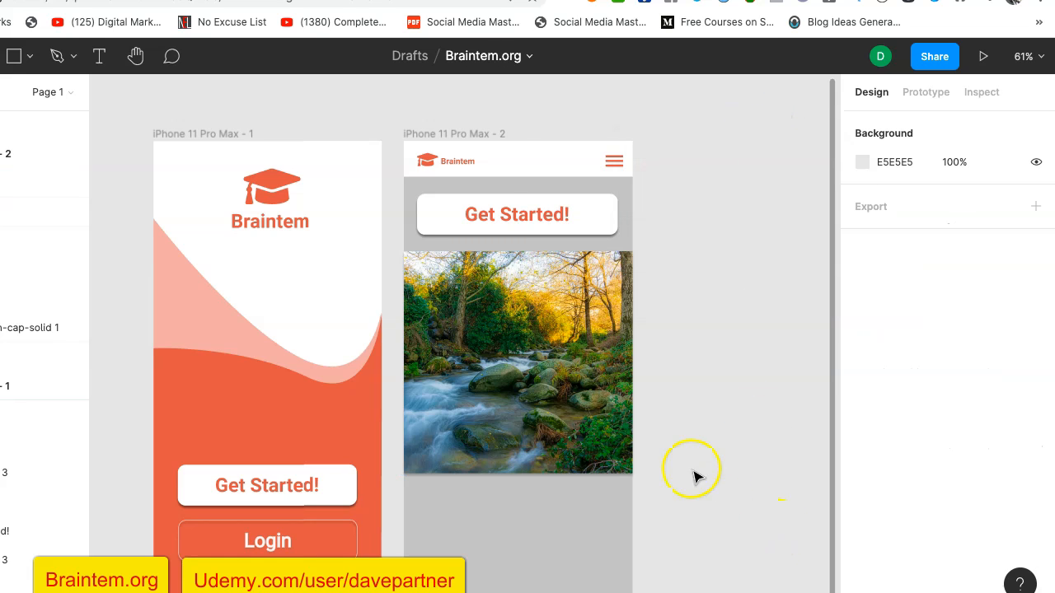
Draw a second rectangle about 414 × 399 over the same area, filled with D66051 at 85% opacity.
click(575, 379)
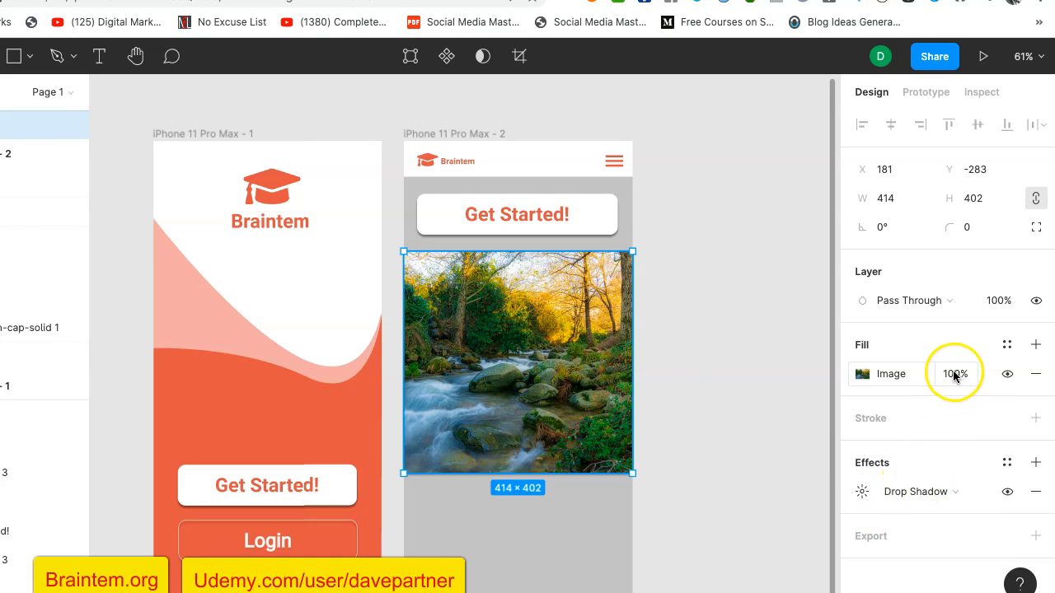
click(14, 59)
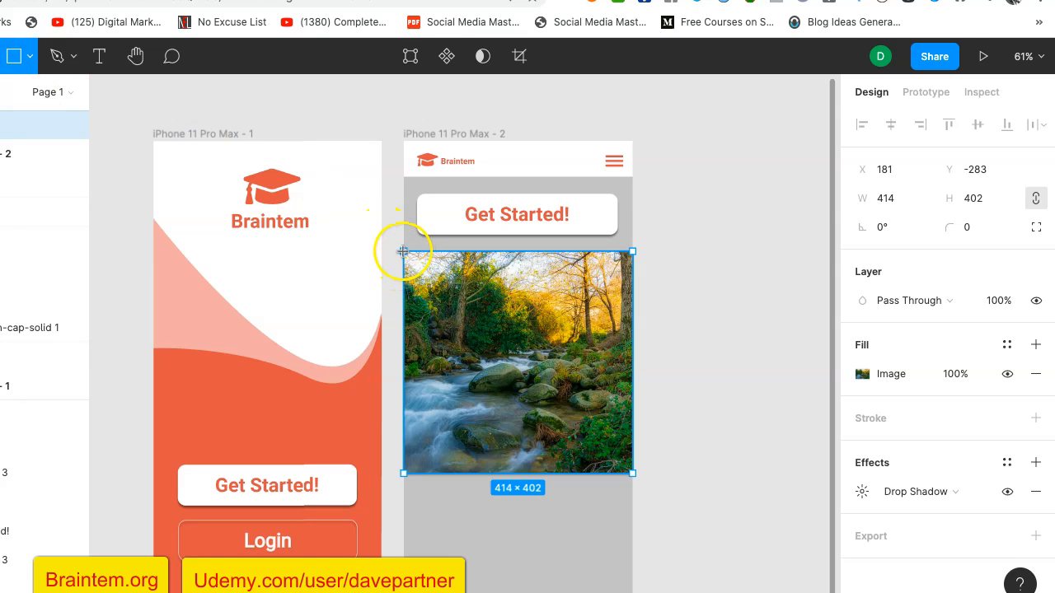
drag(402, 249, 633, 476)
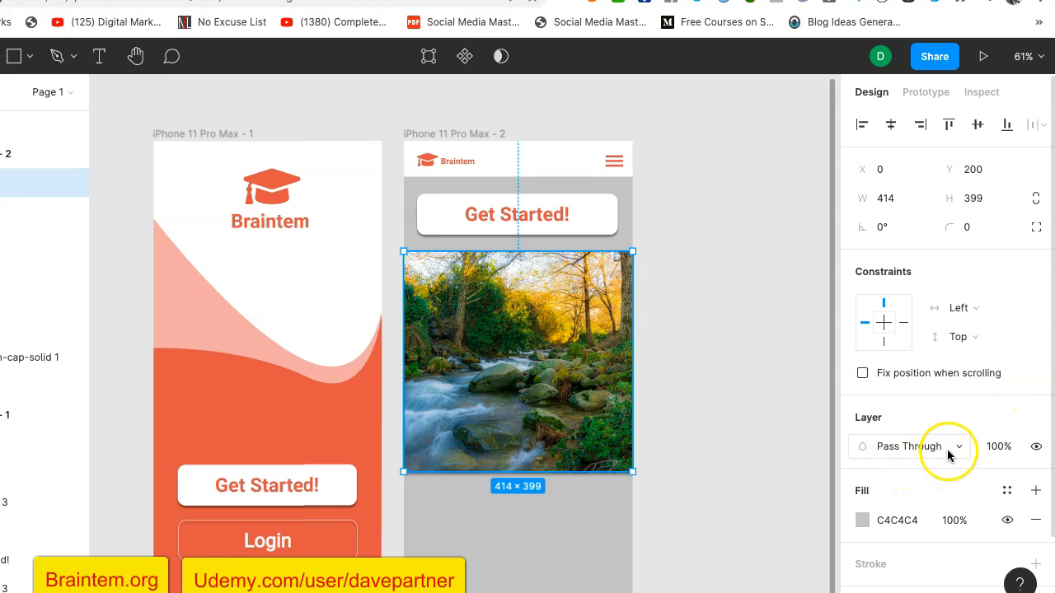
click(874, 523)
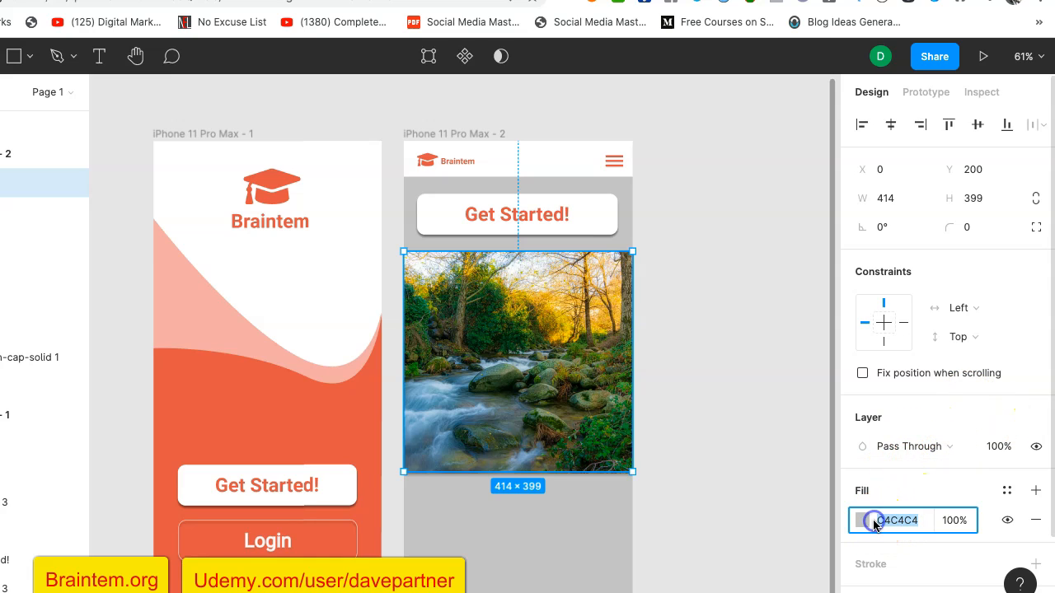
click(863, 521)
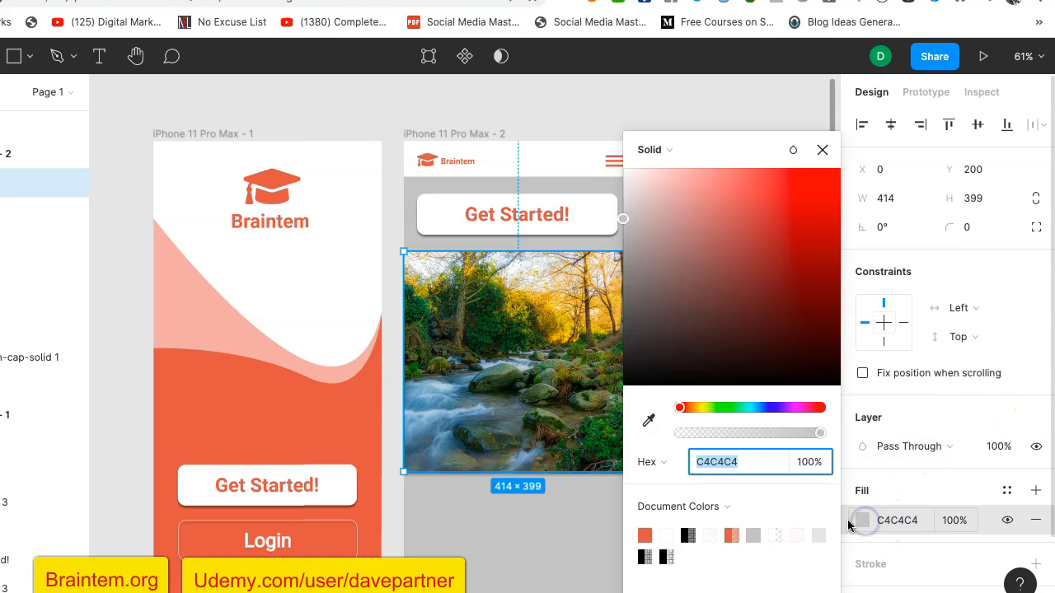
click(734, 537)
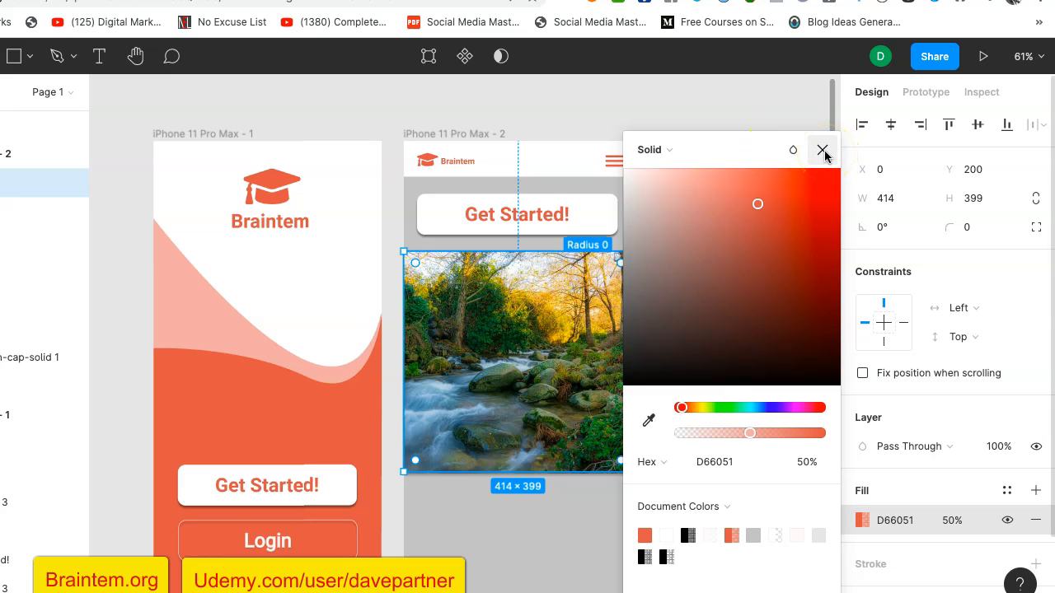
drag(749, 438, 799, 441)
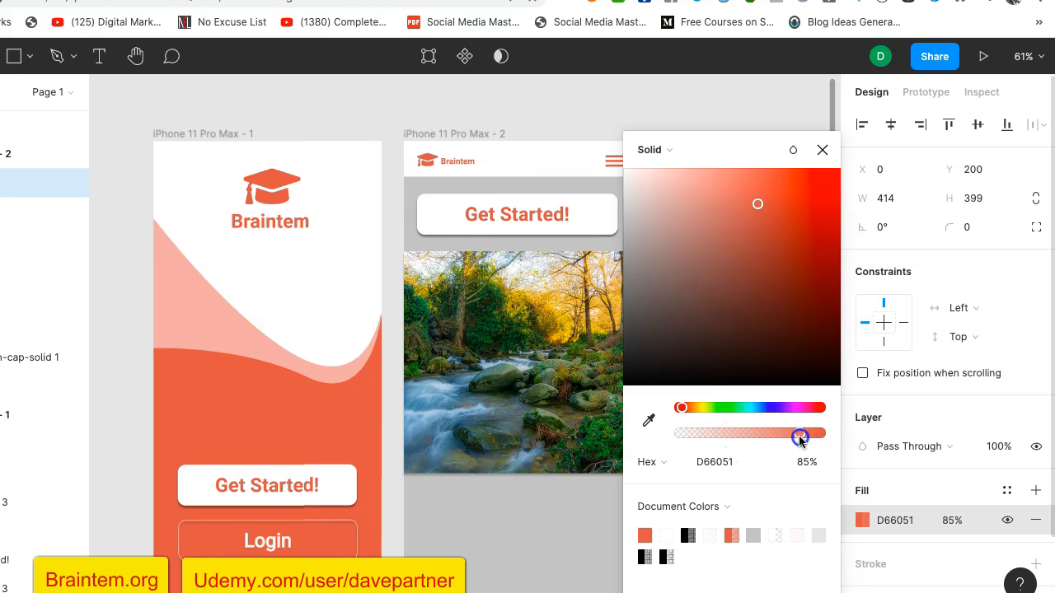
Send the river picture backward one level so it sits behind the second frame.
right_click(465, 311)
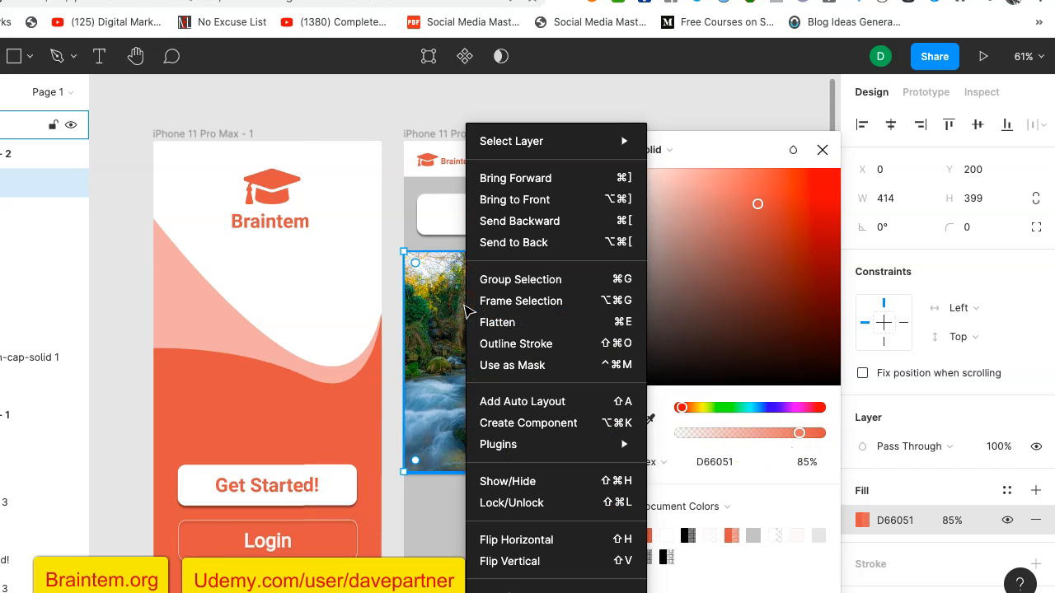
click(553, 205)
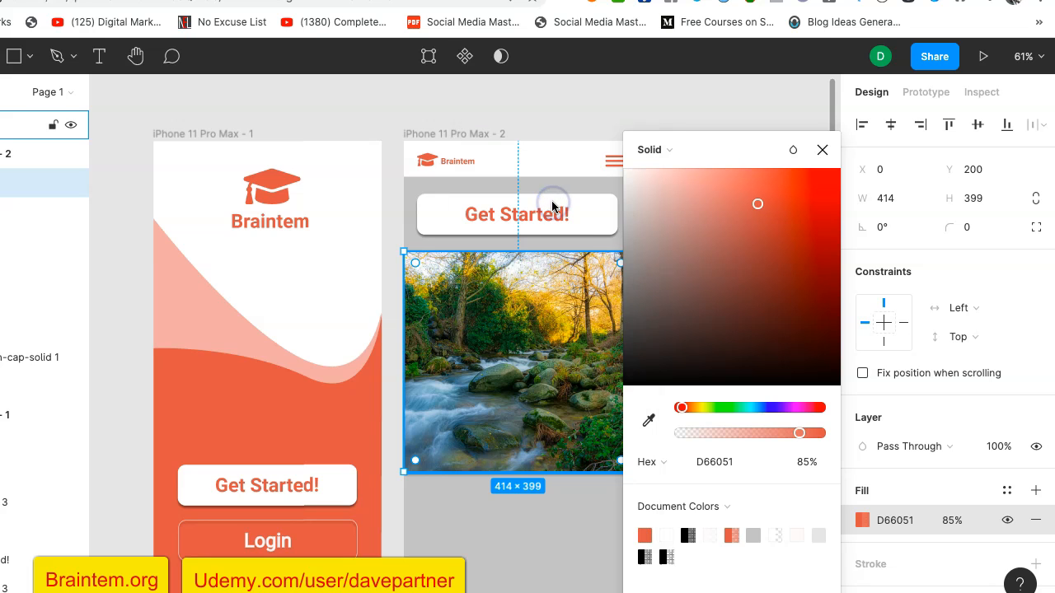
right_click(515, 328)
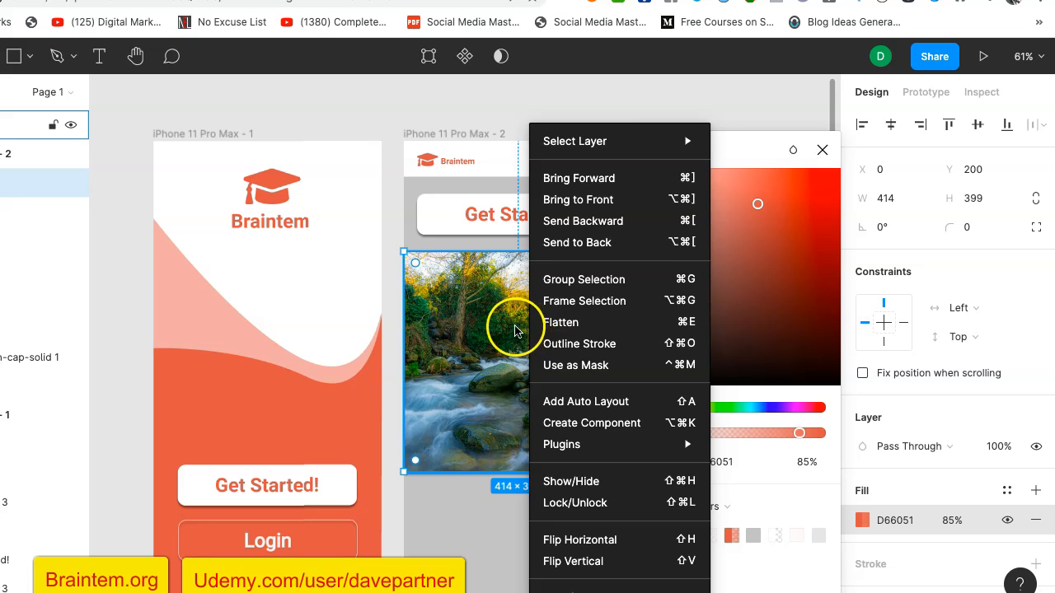
click(498, 323)
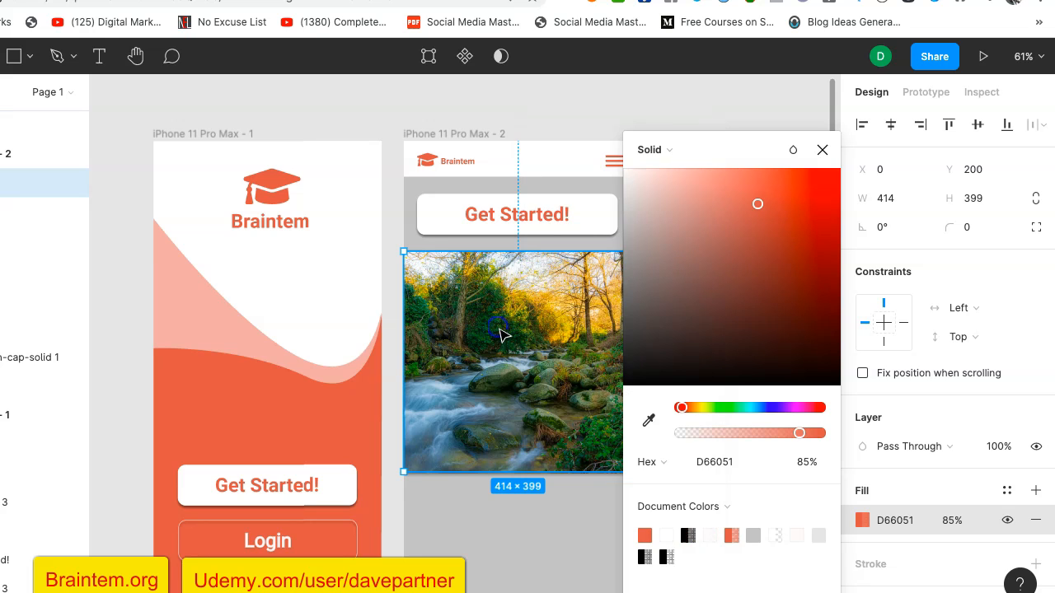
click(695, 186)
right_click(543, 321)
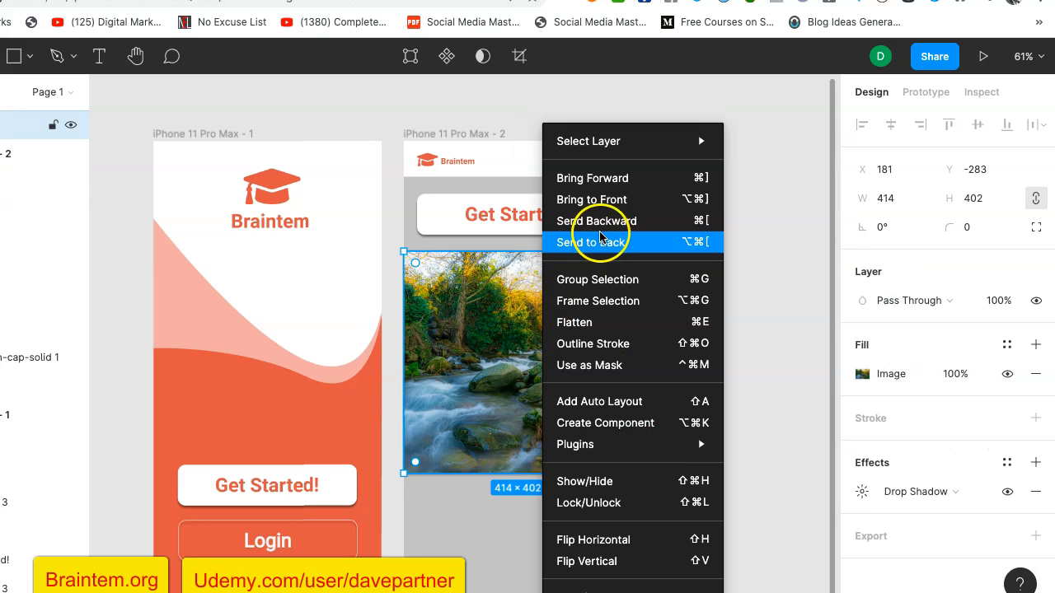
click(634, 221)
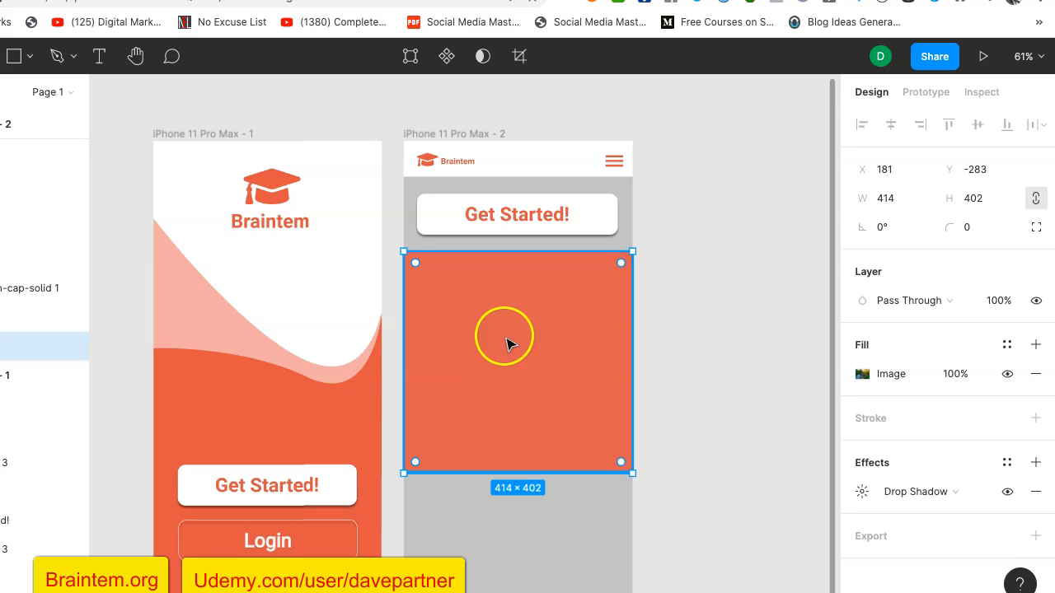
Move the river picture down behind the orange rectangle and remove it from the canvas.
drag(542, 361, 539, 409)
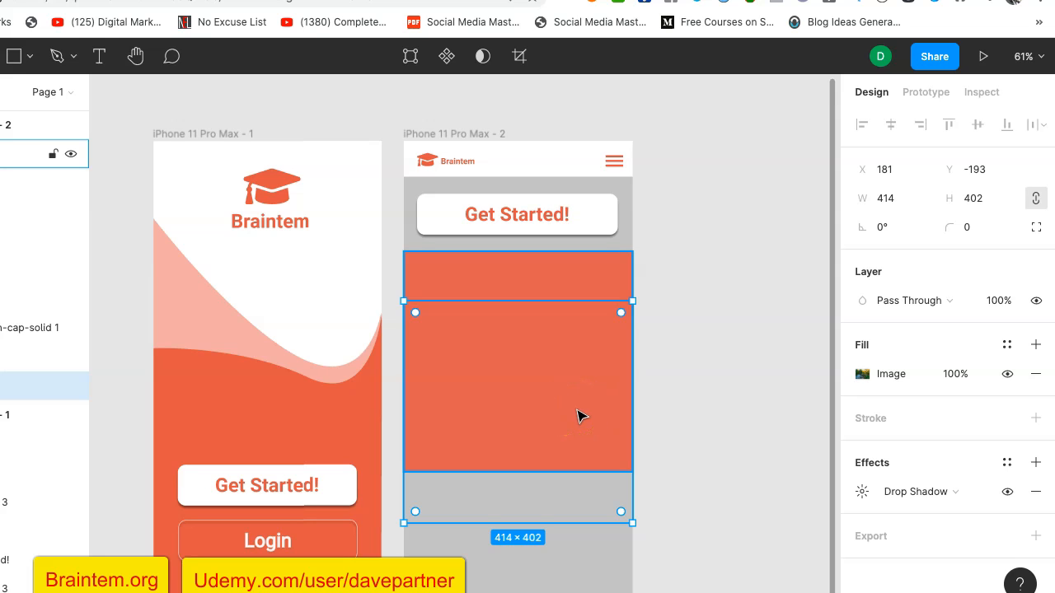
key(Escape)
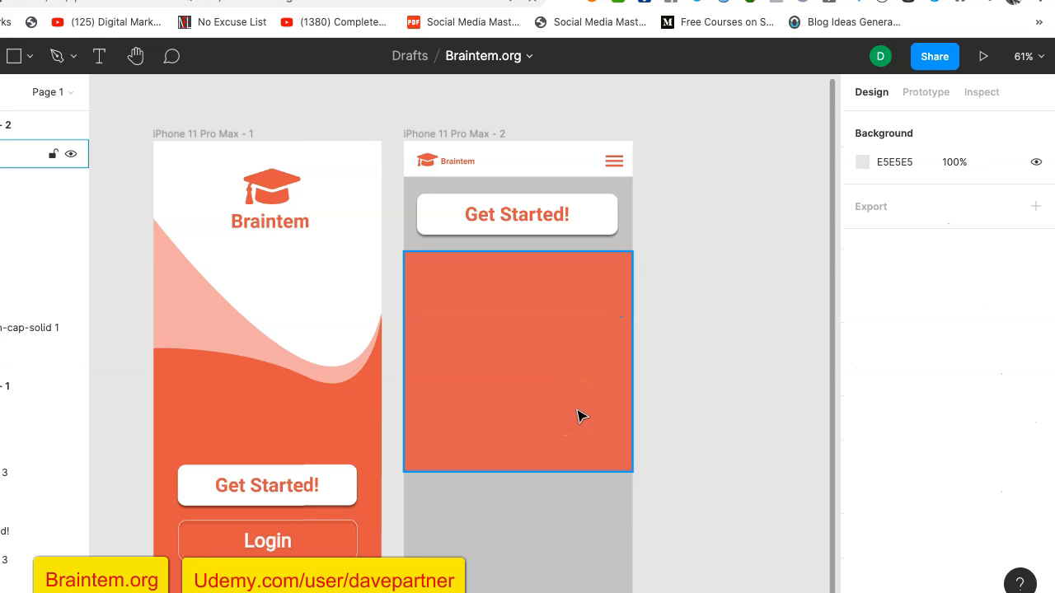
Set the fill opacity of the upper orange rectangle to 15%.
click(558, 330)
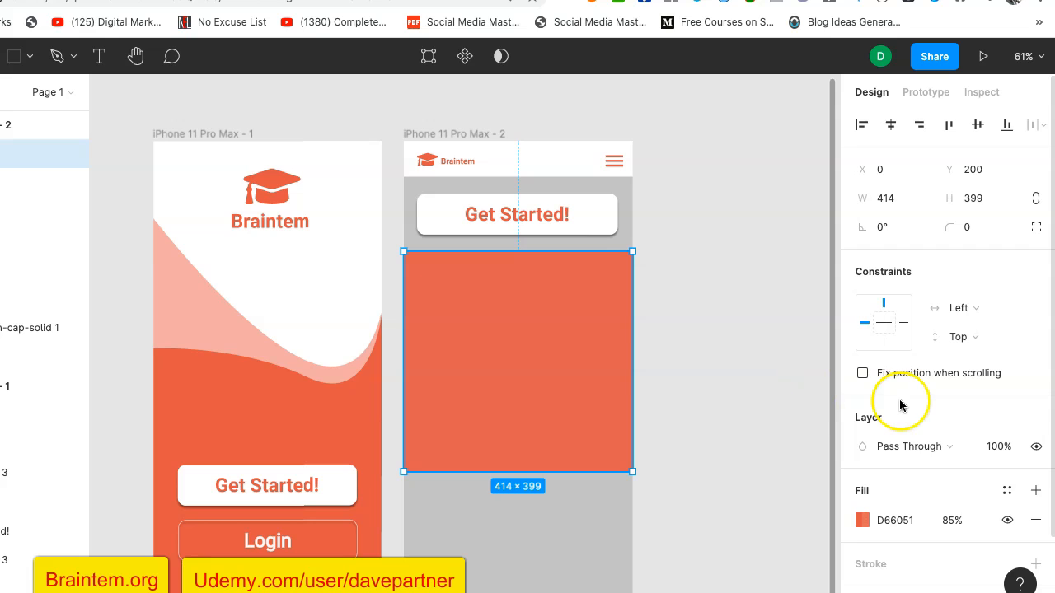
scroll(906, 504, down, 3)
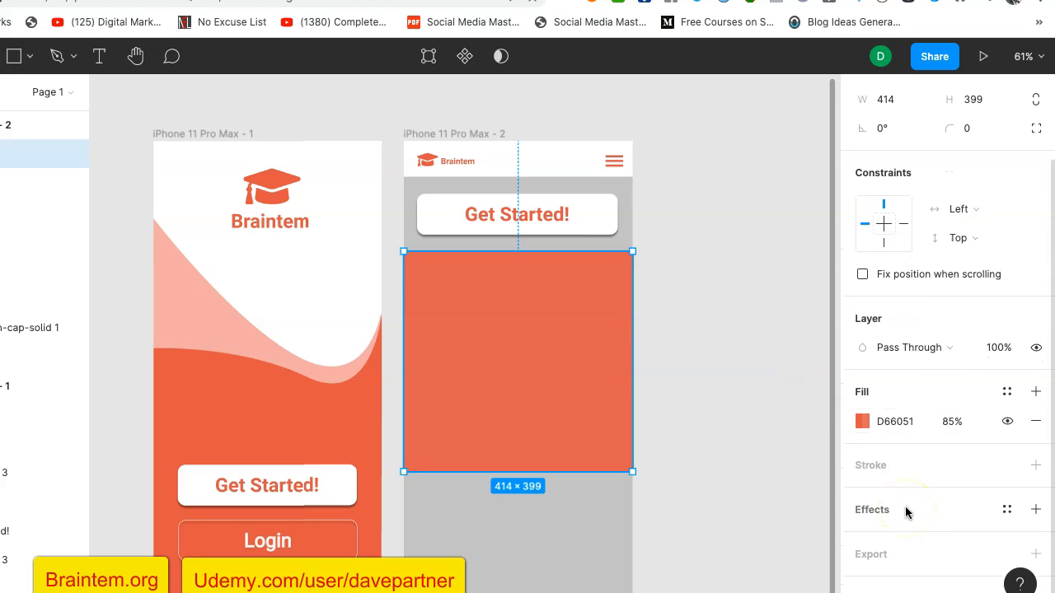
click(952, 423)
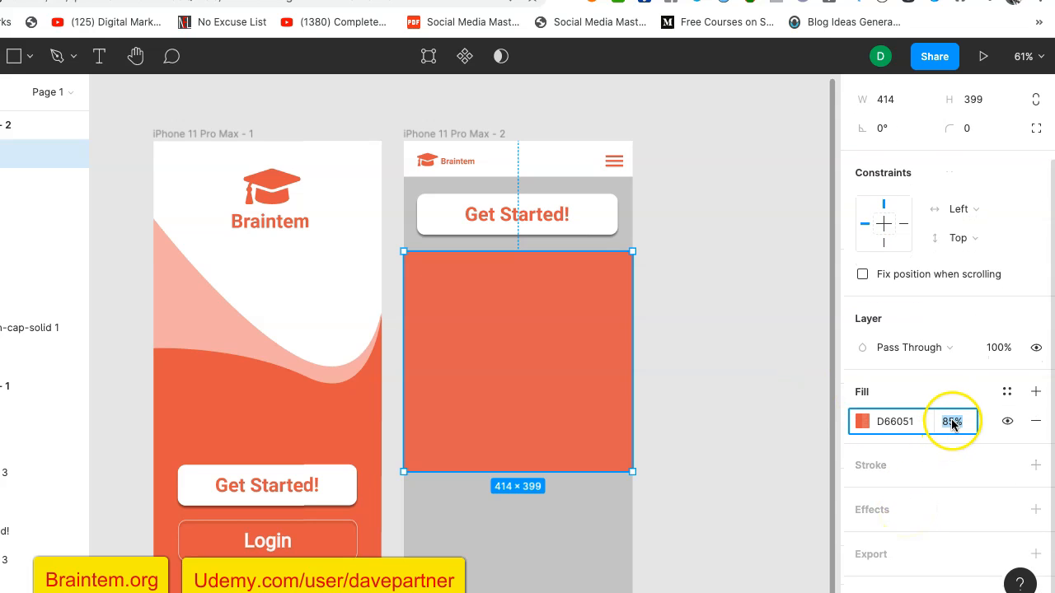
click(949, 422)
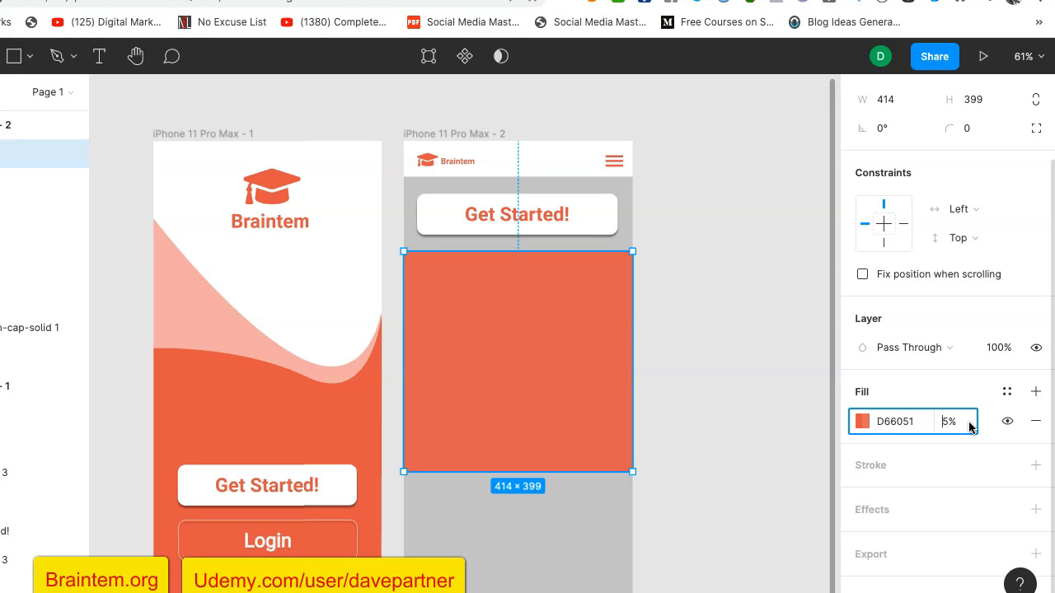
text(1)
key(Return)
click(548, 313)
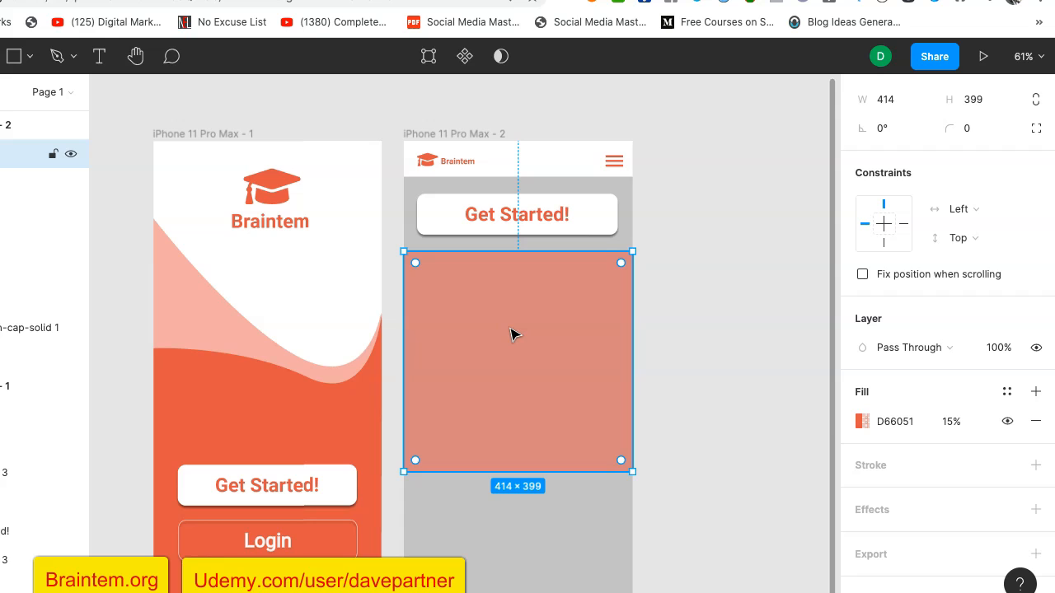
Hide the upper orange rectangle's fill and delete the orange rectangles below the Get Started! button.
click(1008, 421)
click(549, 380)
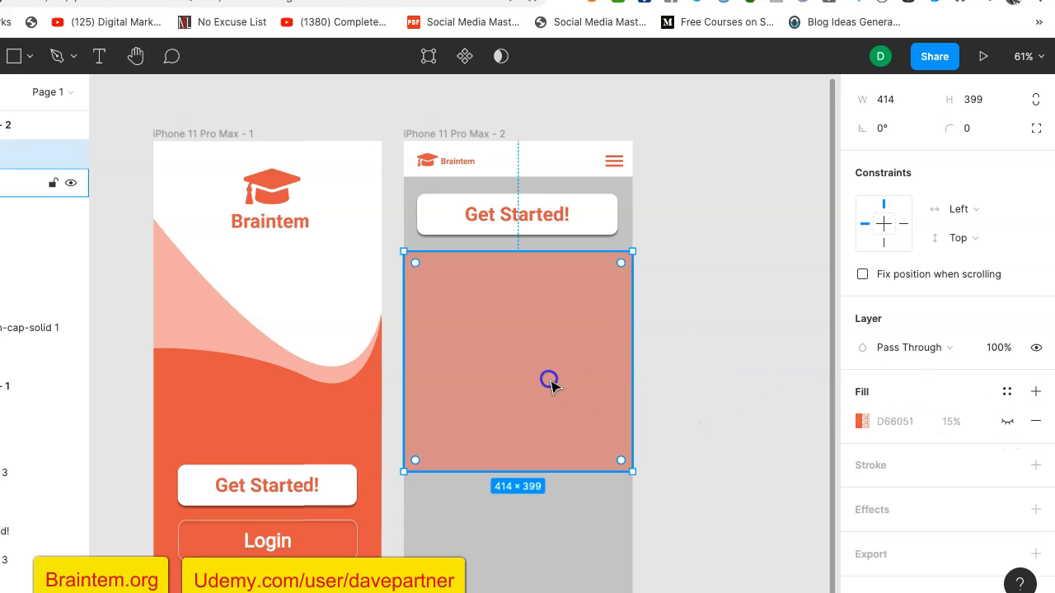
key(Delete)
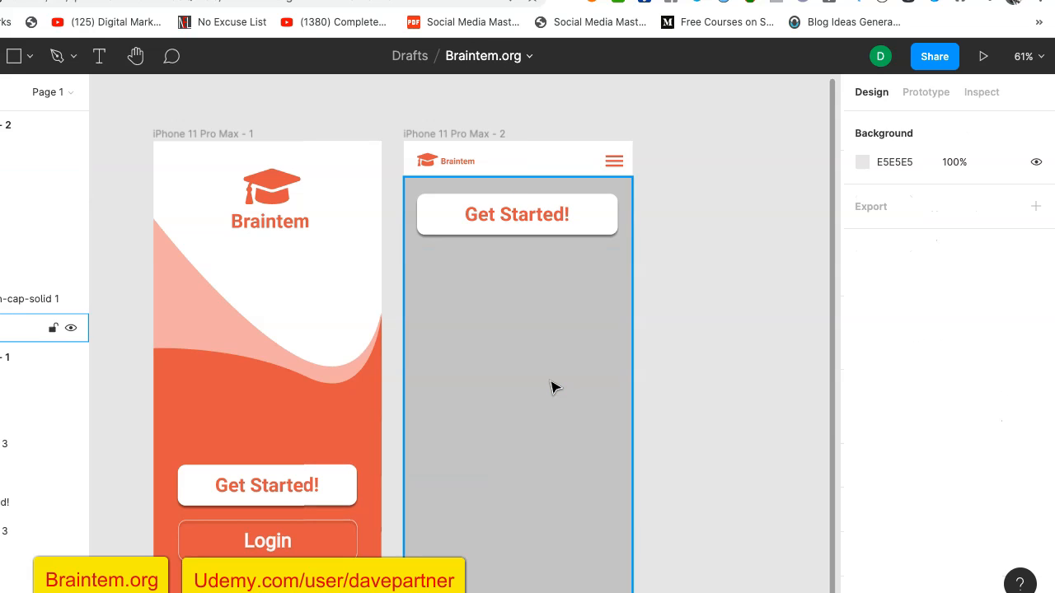
Undo the rectangle deletions, the hidden fill, the 15% opacity, and the removal and move of the river picture.
key(super+z)
key(super+z)
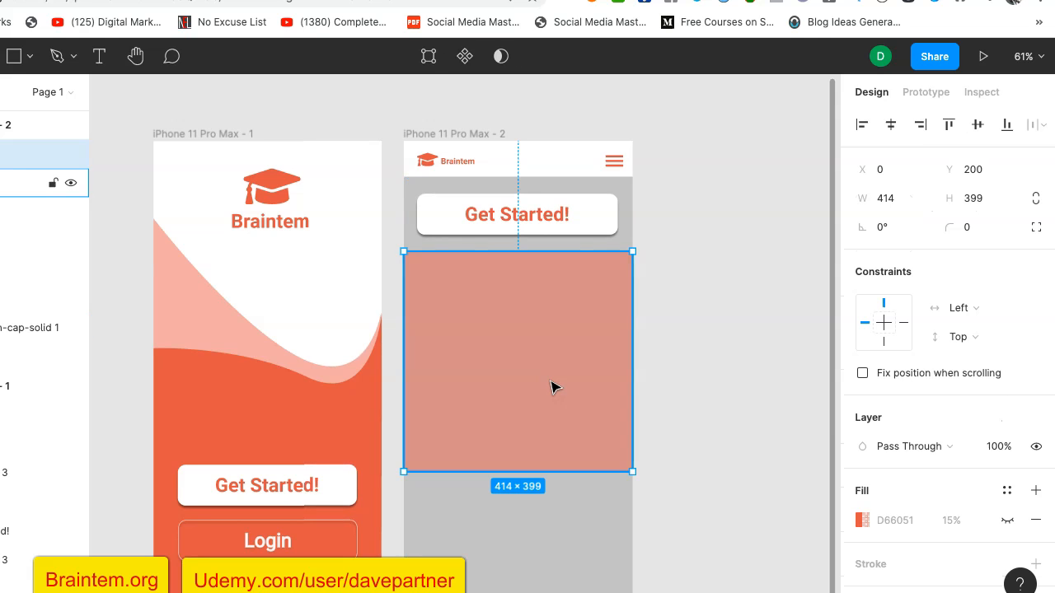
key(super+shift+h)
key(super+z)
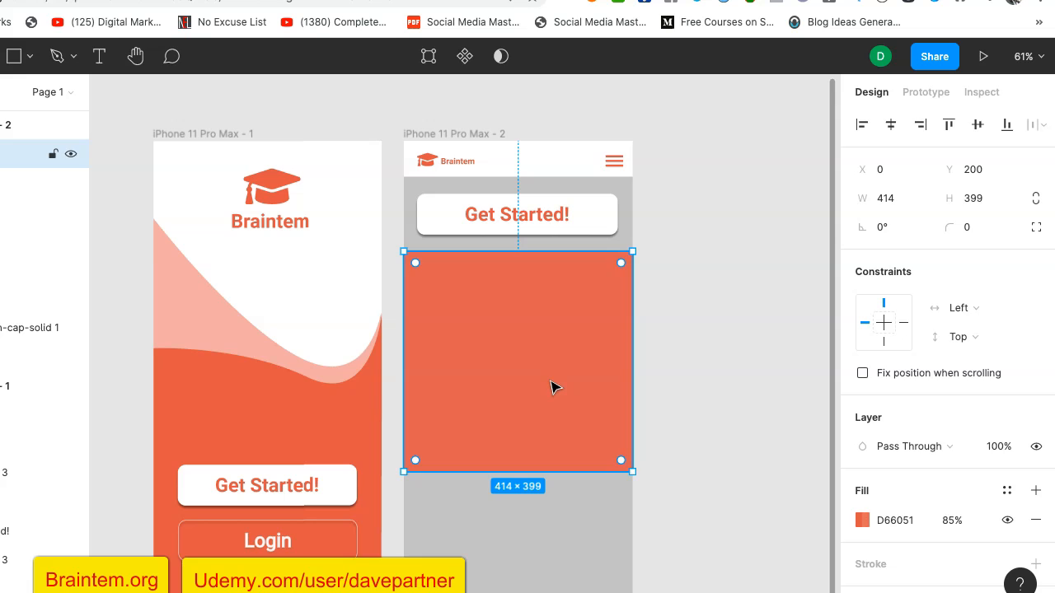
key(super+z)
key(super+z)
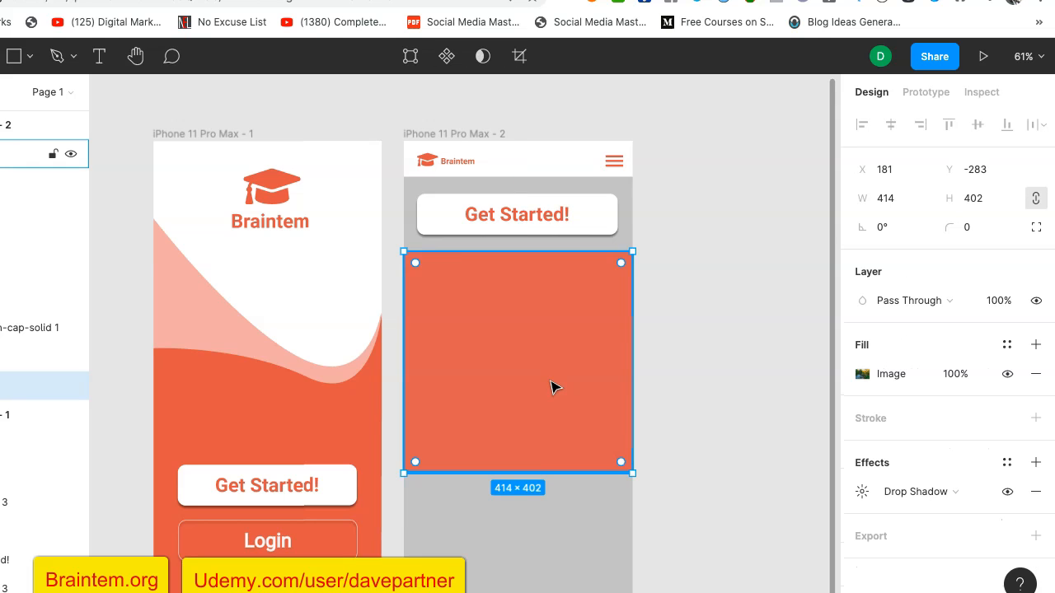
Move the river picture down off the orange rectangles and remove the 85% opacity rectangle covering the lighter one.
drag(568, 335, 577, 453)
click(554, 327)
drag(557, 333, 555, 415)
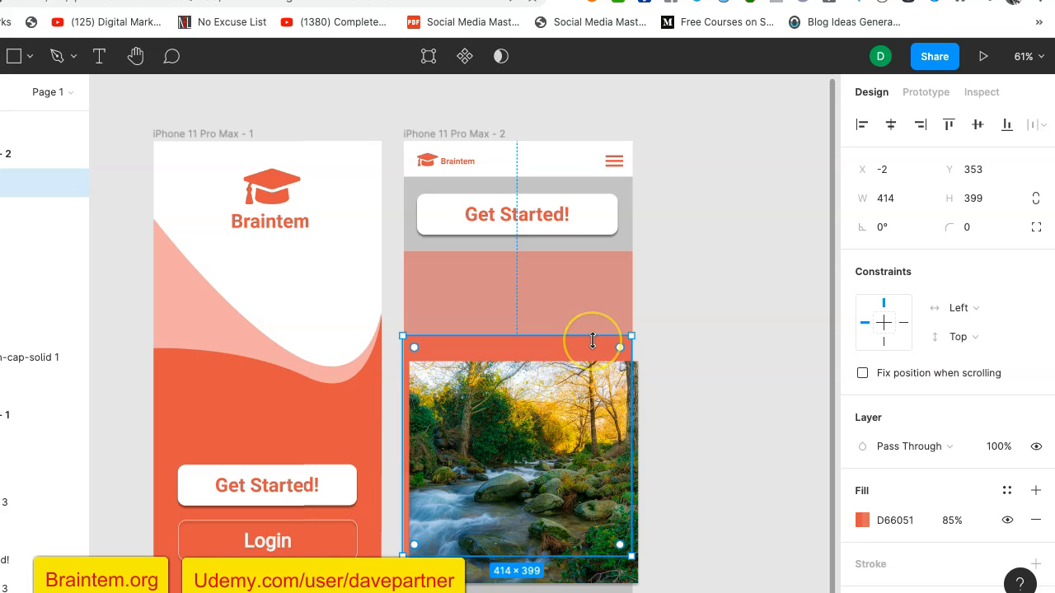
key(ctrl+z)
Move the 50% orange rectangle down to Y 216 and place the river picture directly over it.
click(558, 294)
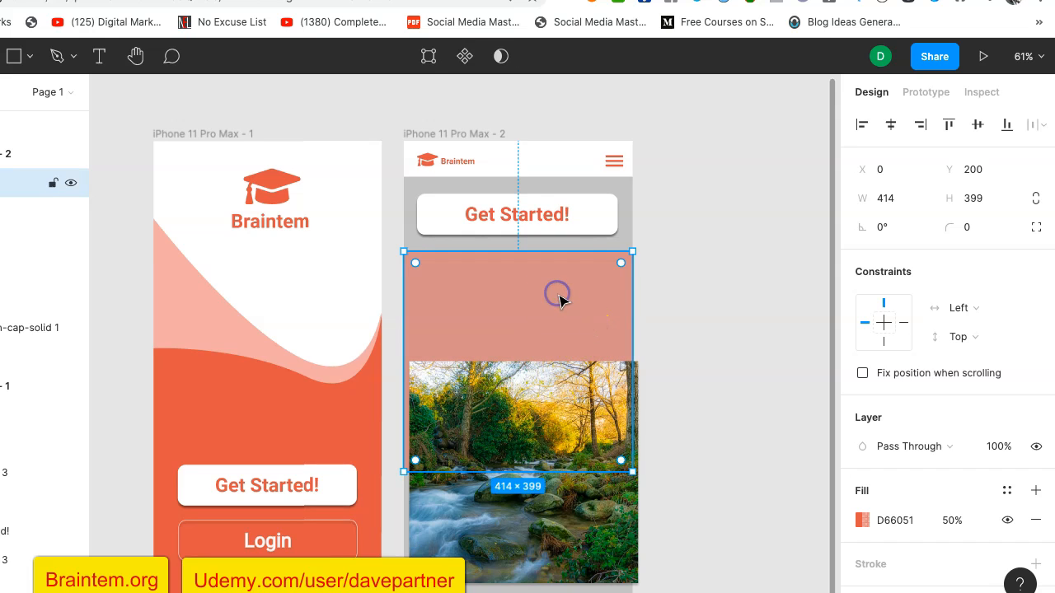
mouse_move(544, 303)
mouse_down()
mouse_move(544, 376)
mouse_move(546, 310)
mouse_up()
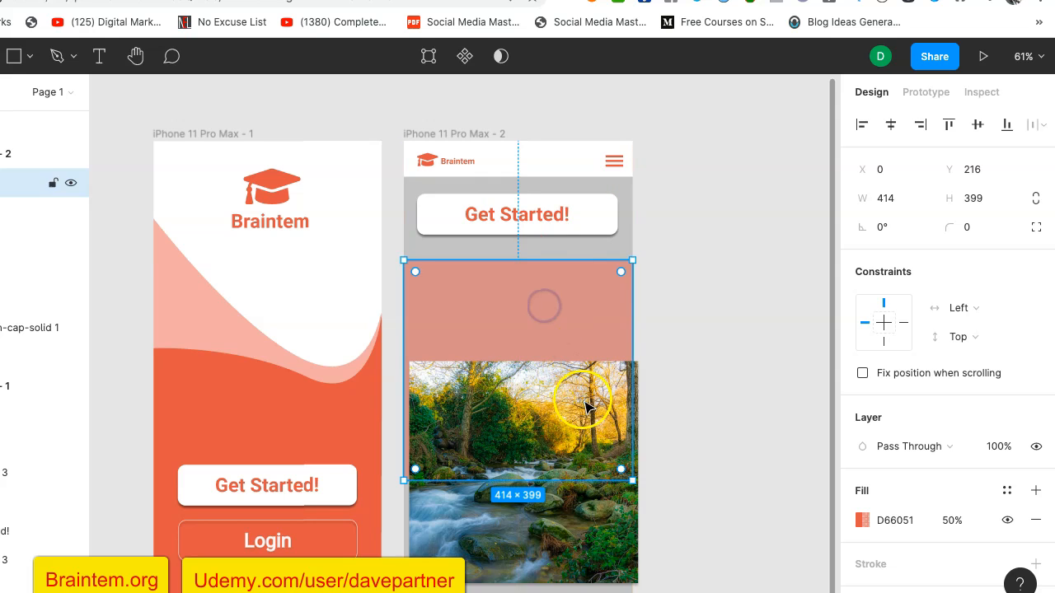
click(599, 521)
drag(595, 519, 591, 413)
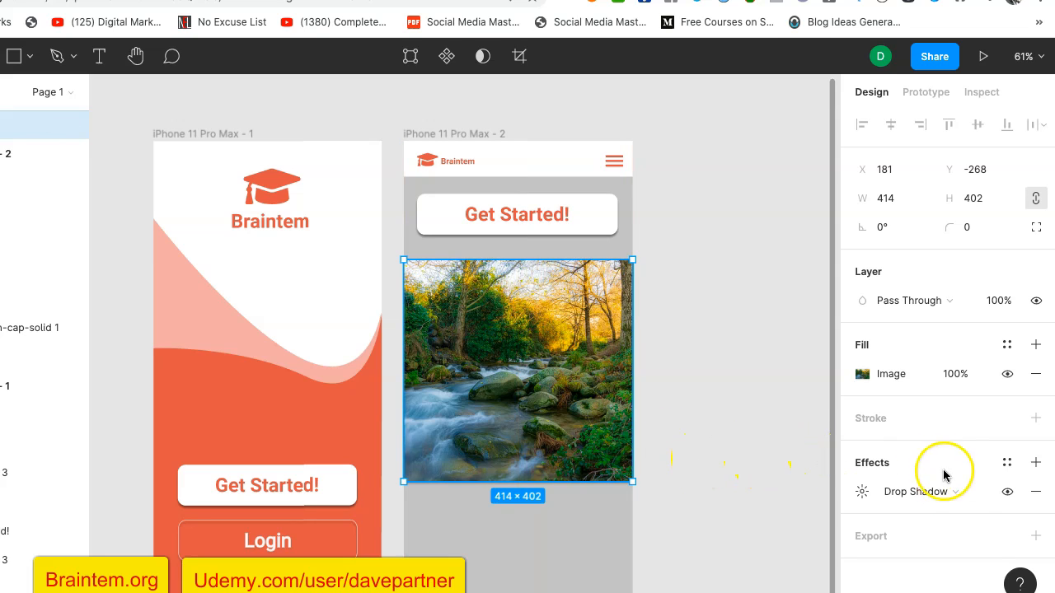
Set the river picture's fill opacity to 50% and check how it blends with the orange rectangle.
click(956, 374)
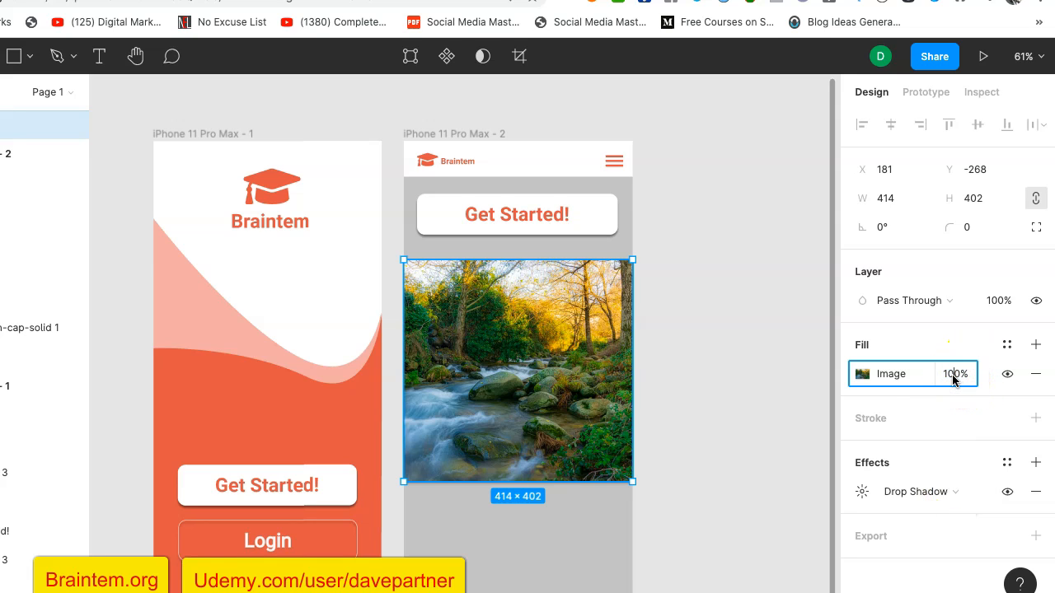
key(Return)
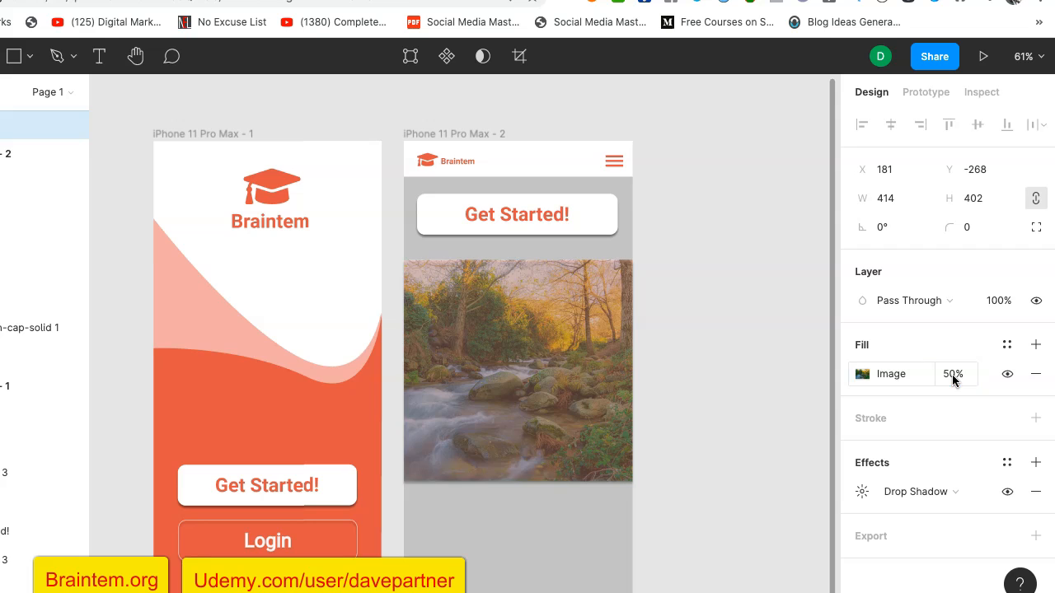
click(773, 393)
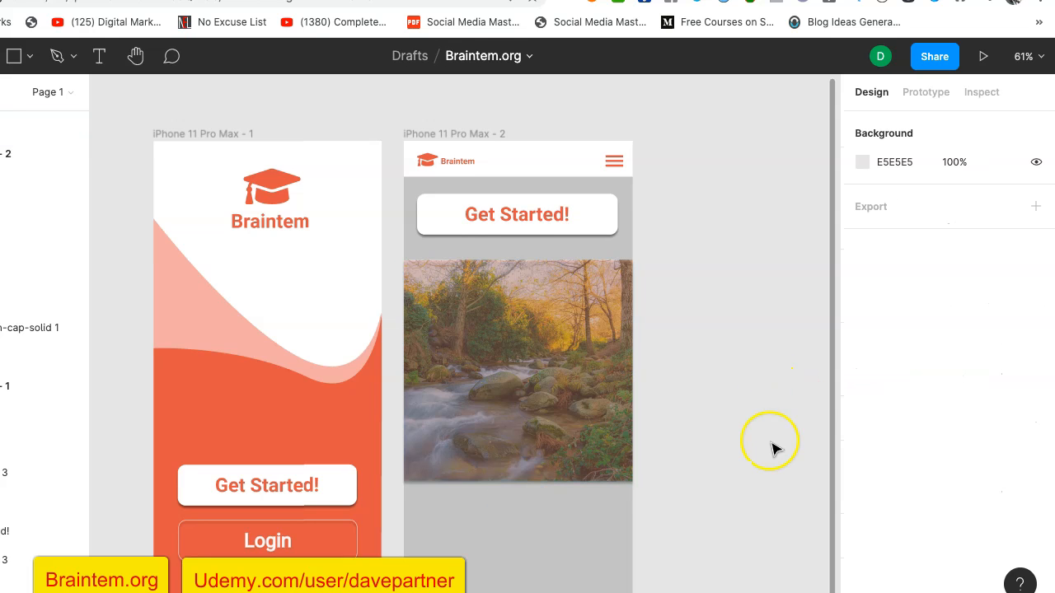
scroll(775, 449, down, 3)
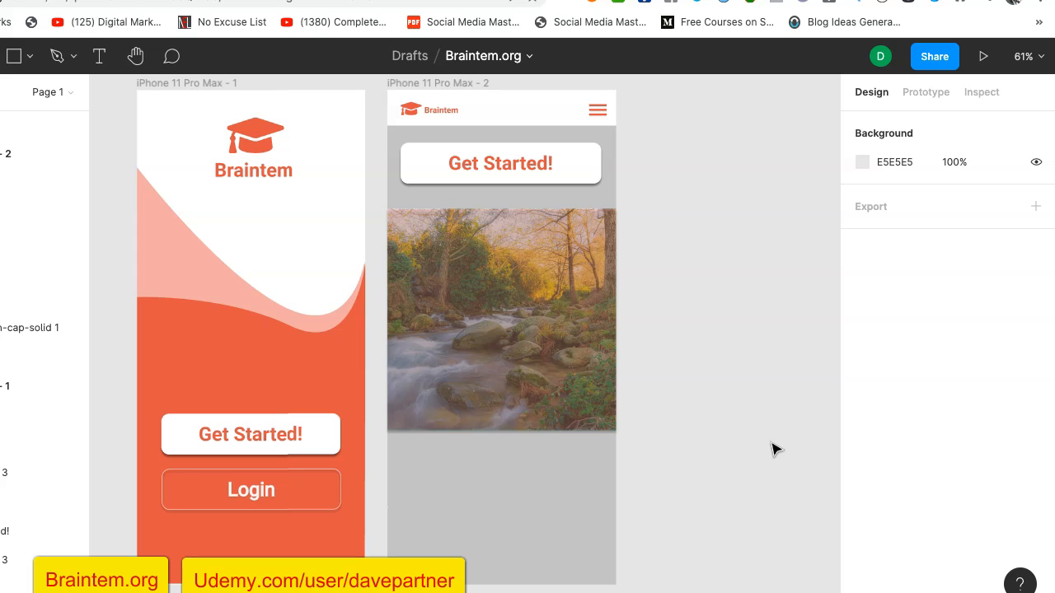
click(594, 370)
click(700, 375)
scroll(742, 365, up, 2)
click(556, 354)
click(650, 347)
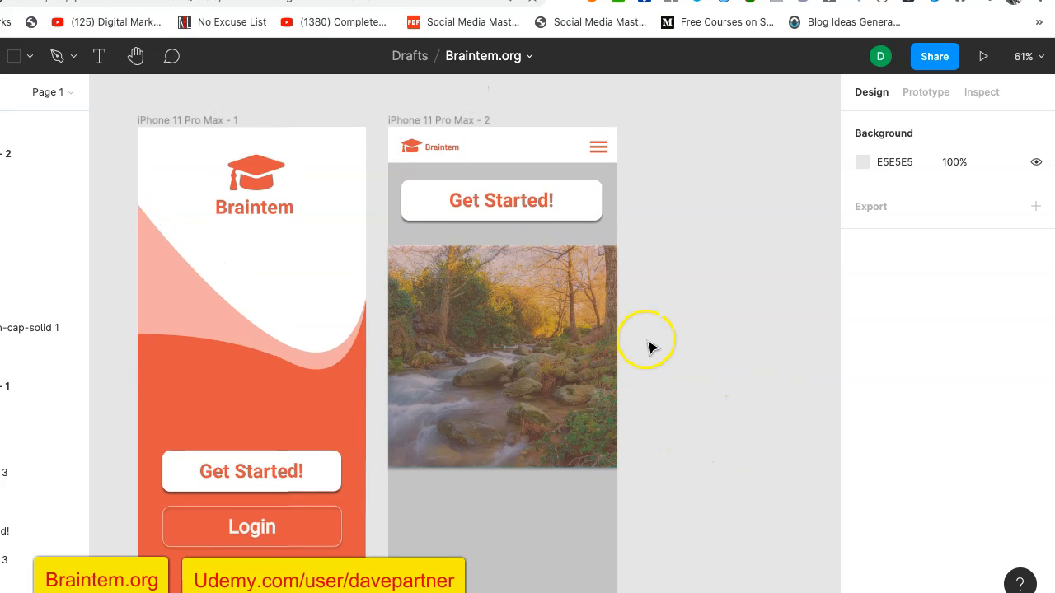
Set the river picture's image fill opacity to 80%.
click(416, 121)
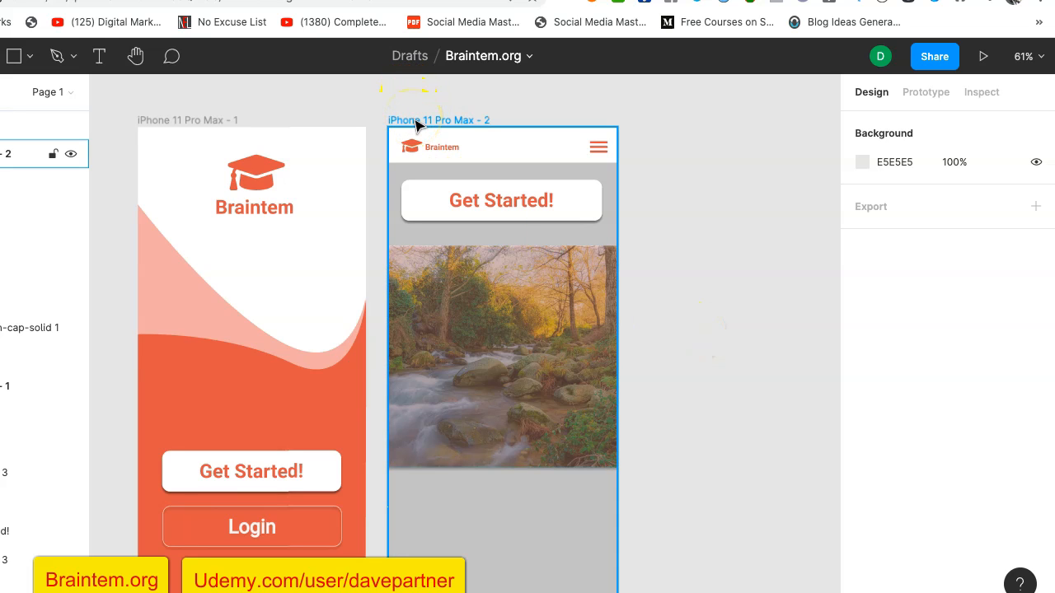
click(463, 449)
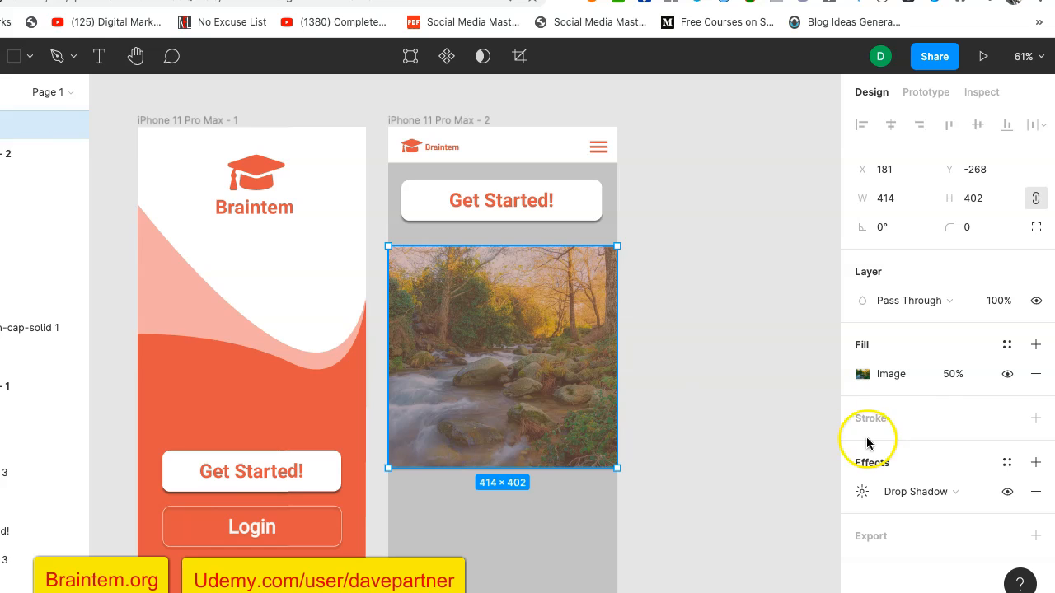
click(951, 376)
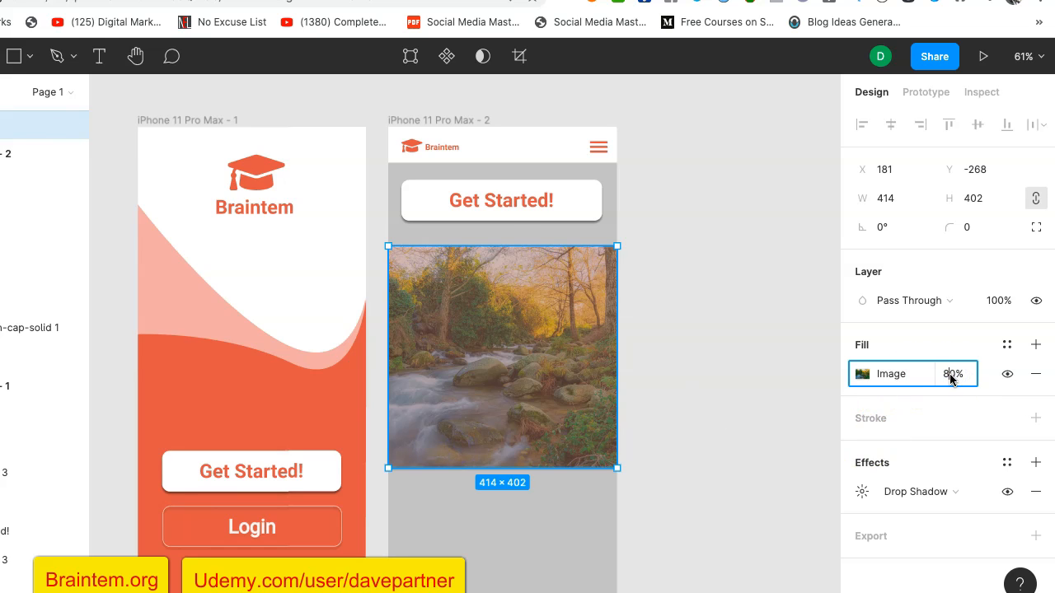
key(Return)
click(730, 393)
click(713, 387)
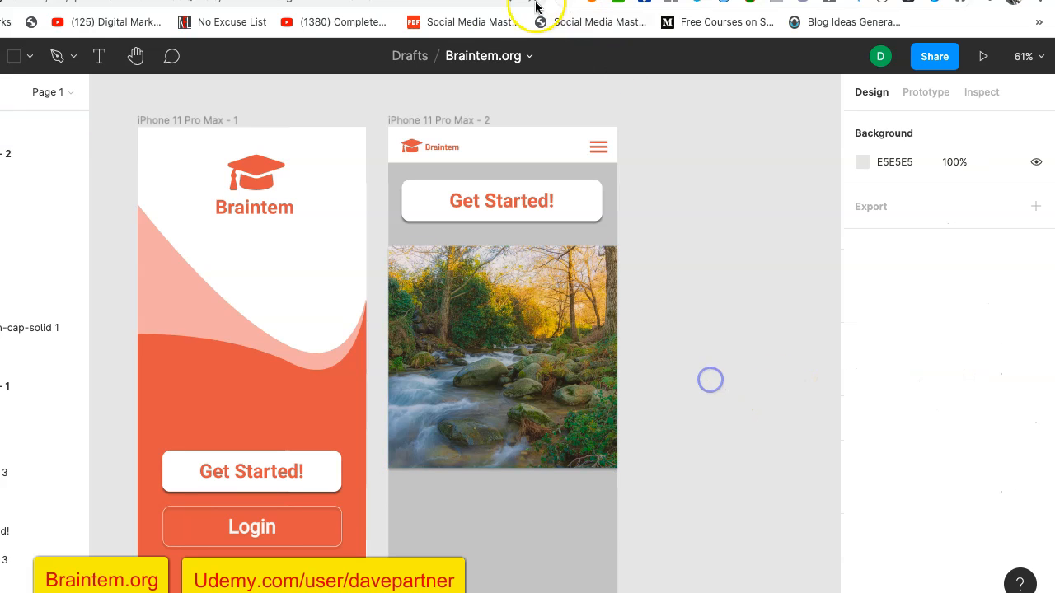
Set the font size of the Braintem text in the second screen's header to 20.
click(462, 122)
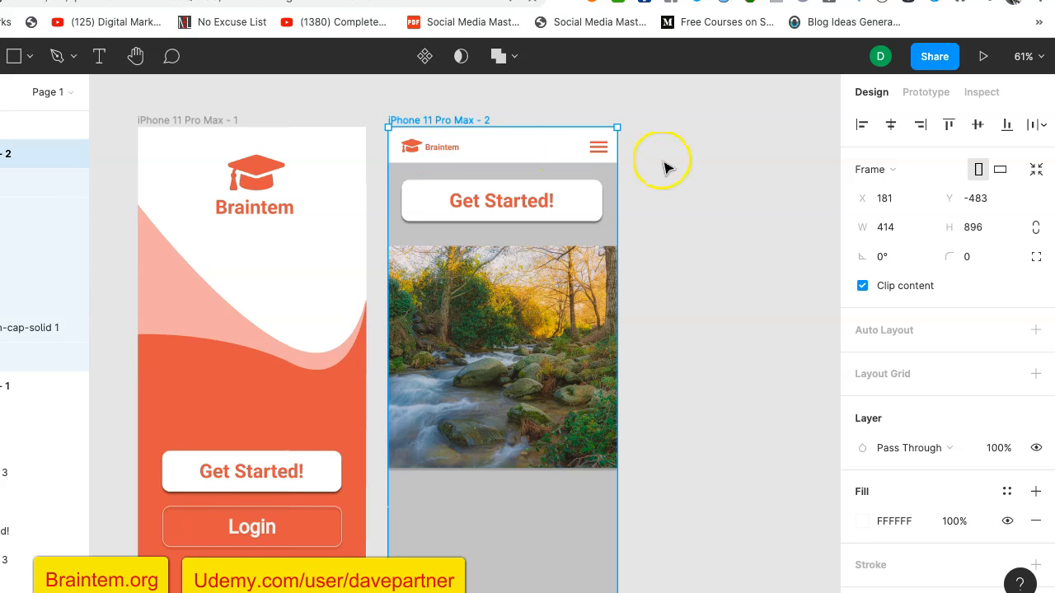
click(694, 168)
click(447, 149)
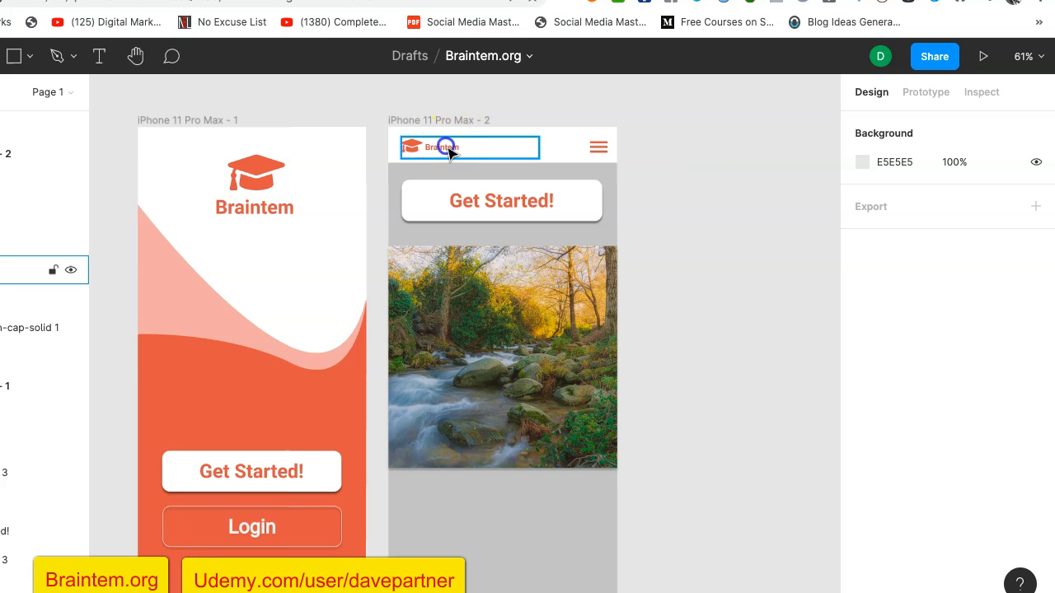
double_click(450, 151)
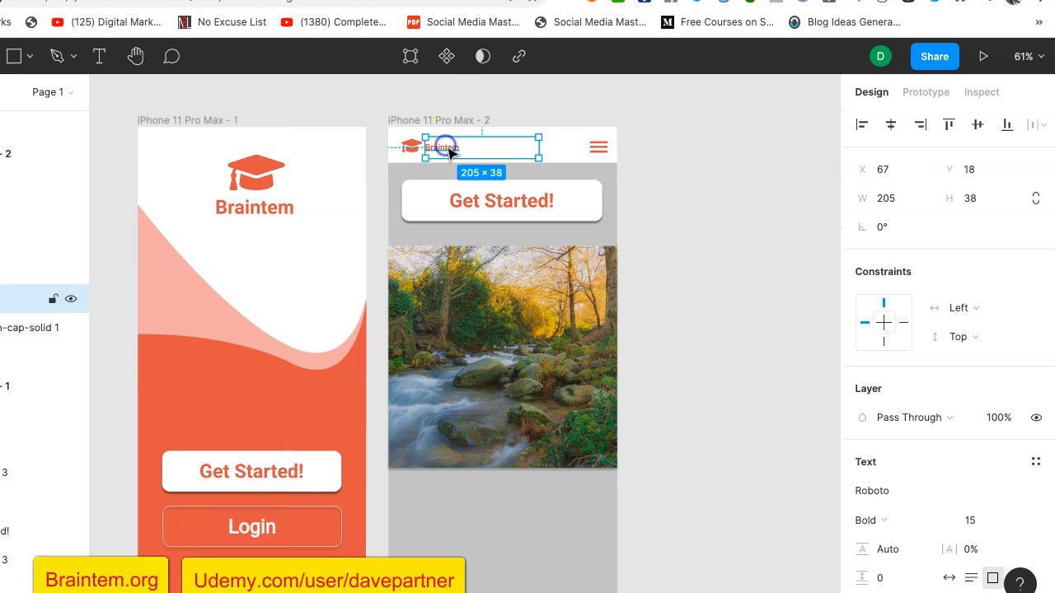
scroll(912, 469, down, 3)
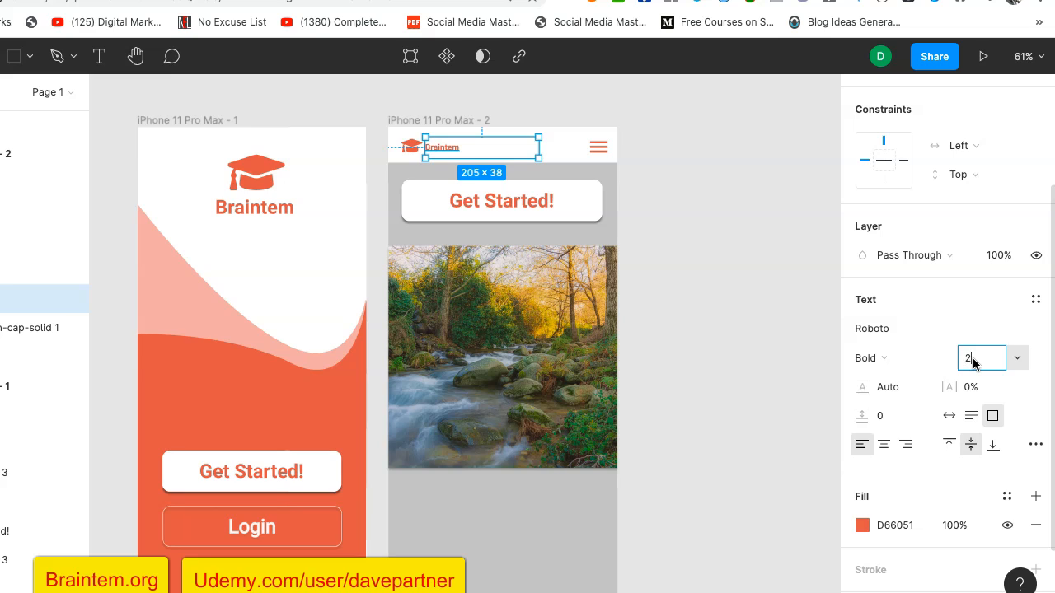
key(Return)
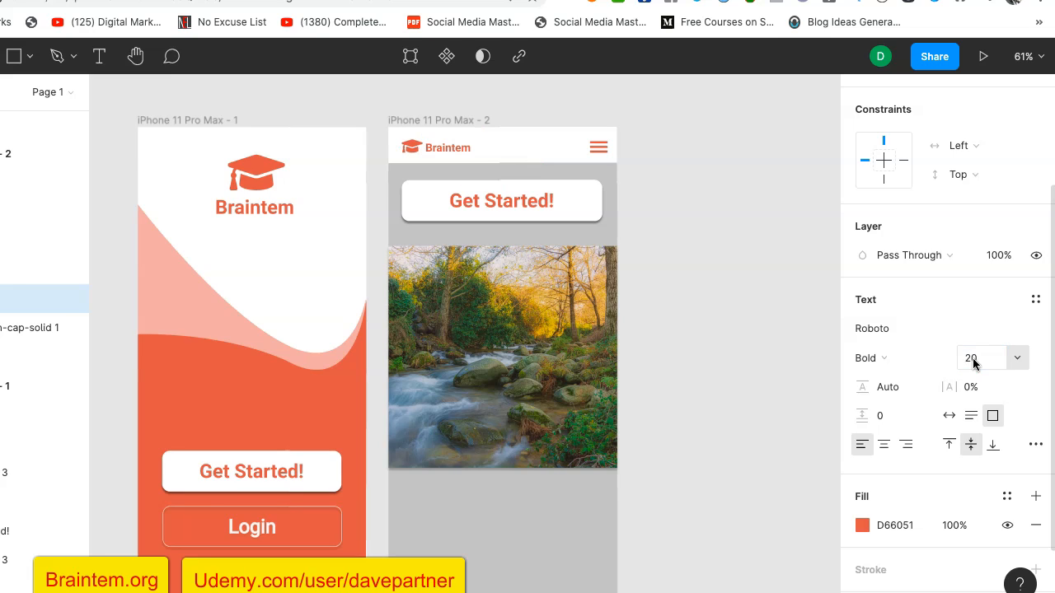
click(810, 334)
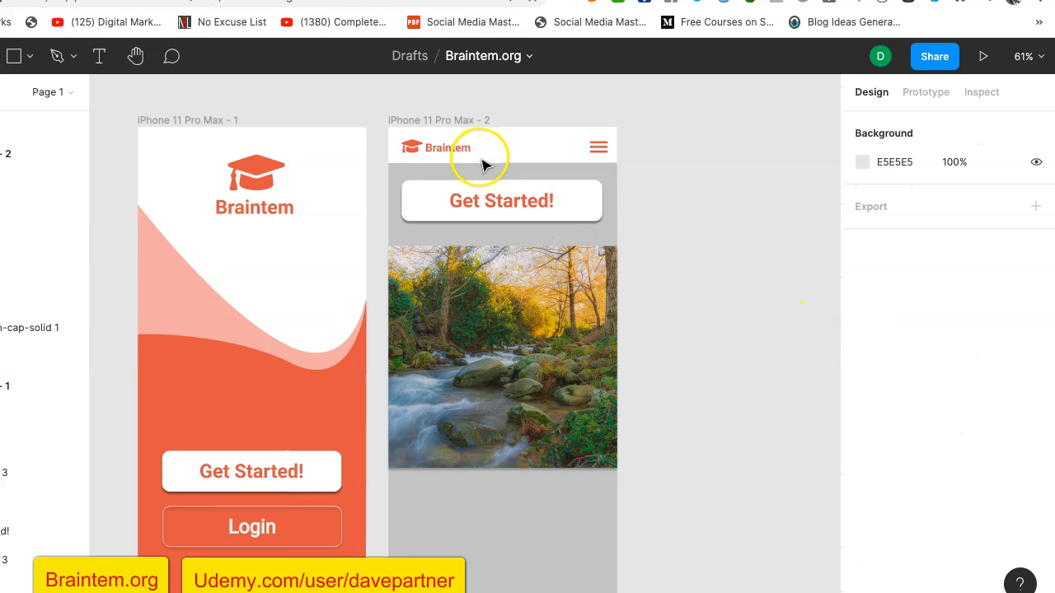
Duplicate the iPhone 11 Pro Max - 2 frame to create a third app screen beside it.
click(450, 121)
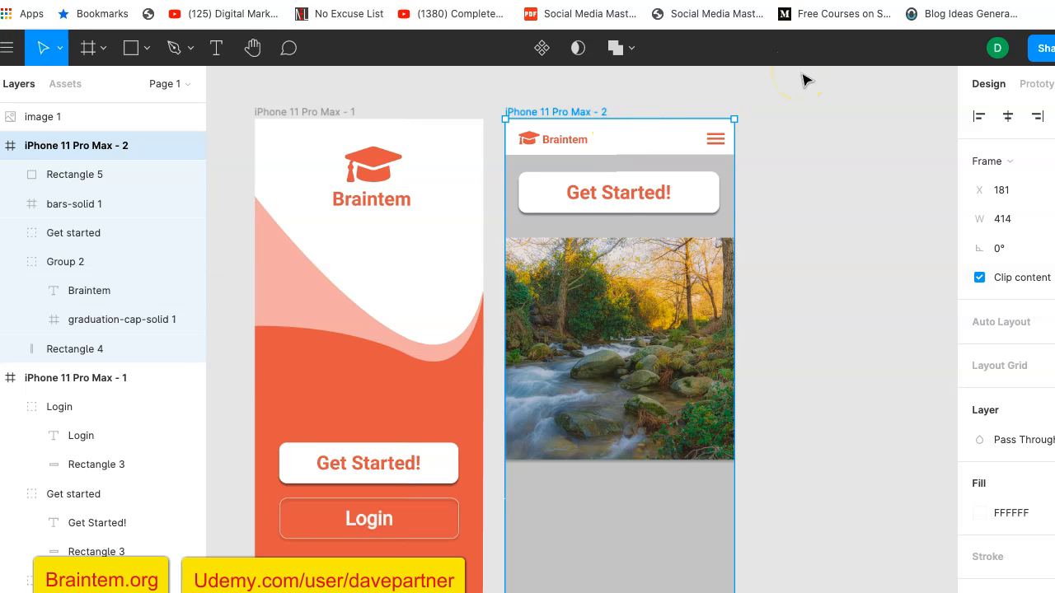
key(ctrl+d)
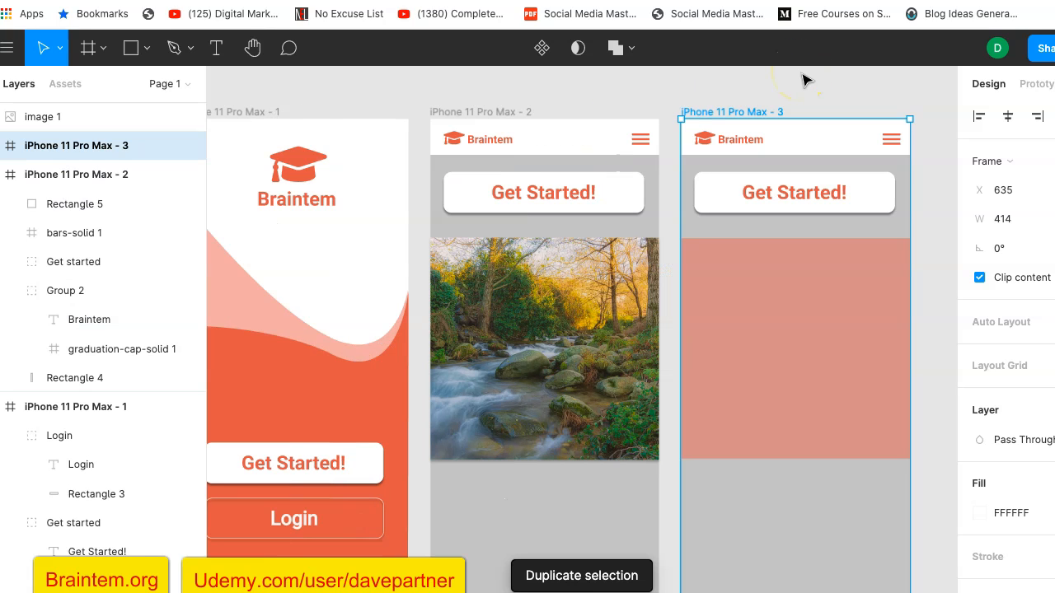
scroll(911, 217, right, 2)
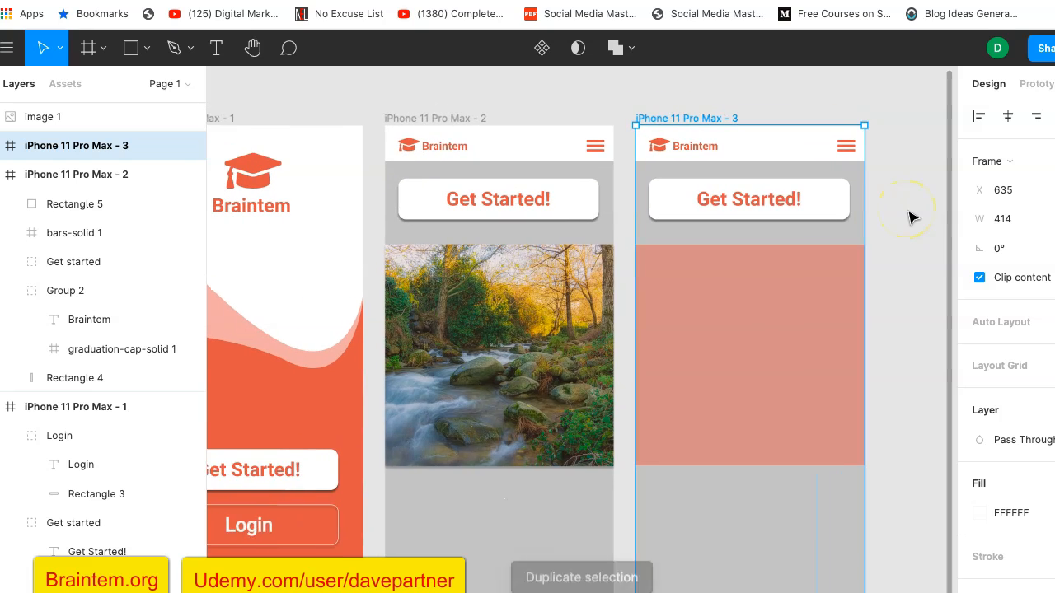
scroll(914, 217, left, 1)
click(930, 212)
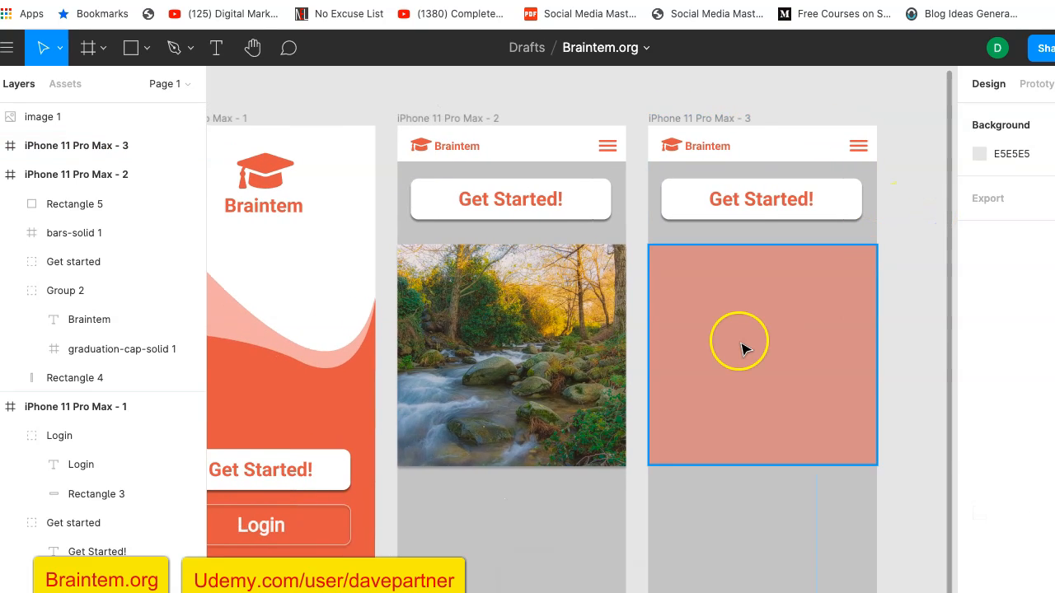
click(741, 349)
click(522, 343)
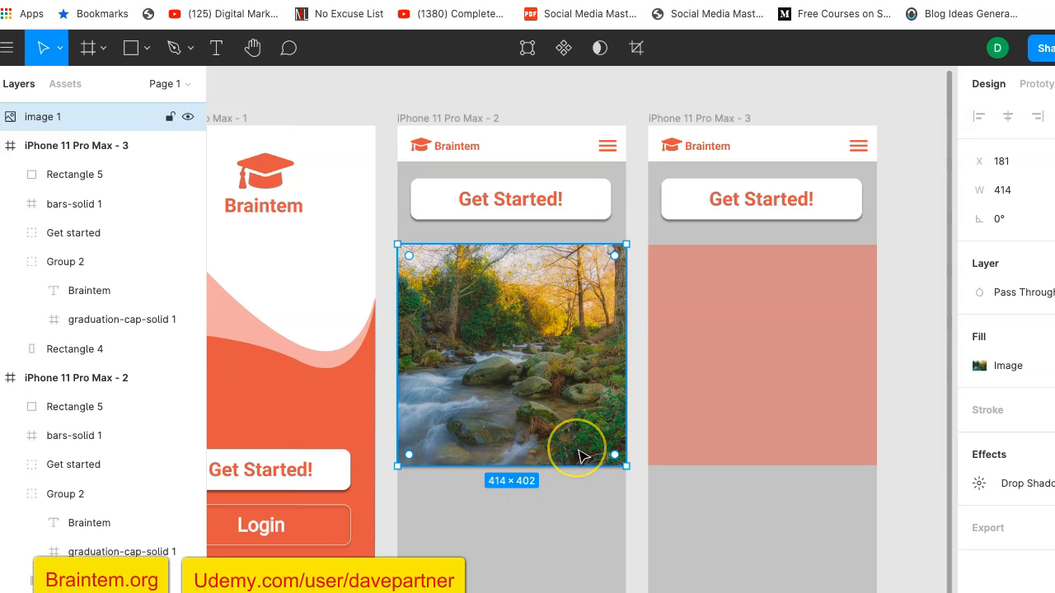
key(ctrl+v)
click(528, 420)
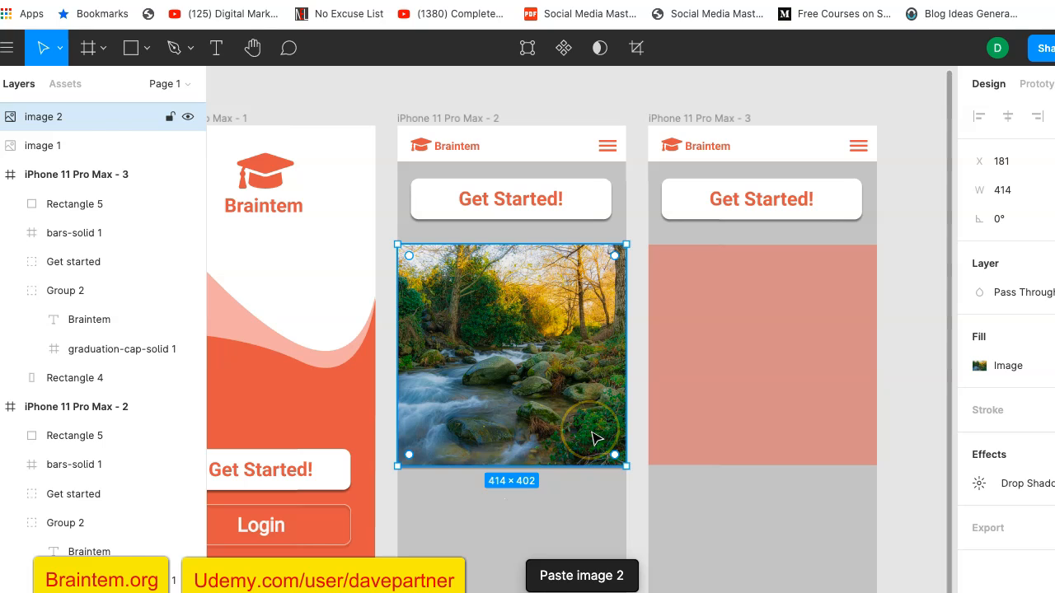
key(ctrl+z)
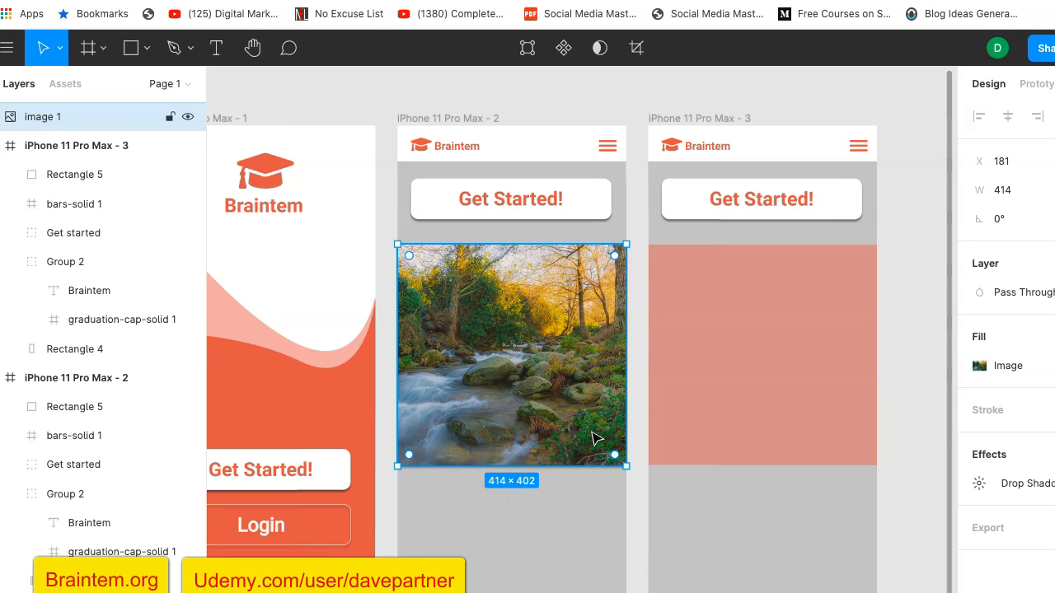
click(528, 537)
click(544, 489)
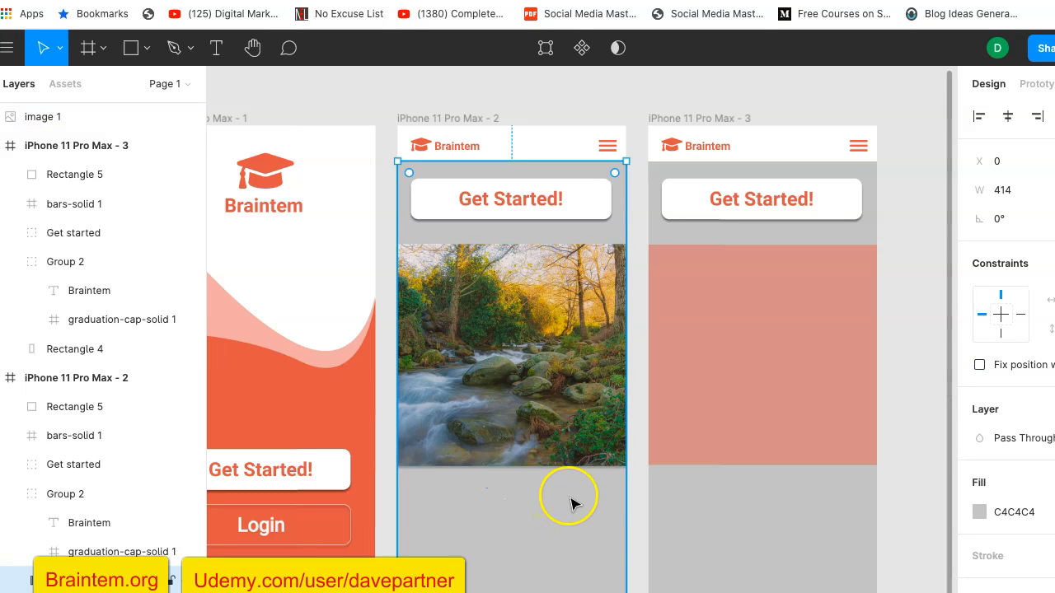
Paste a copy of the river picture and place it over the orange rectangle in the third screen.
click(555, 435)
click(554, 387)
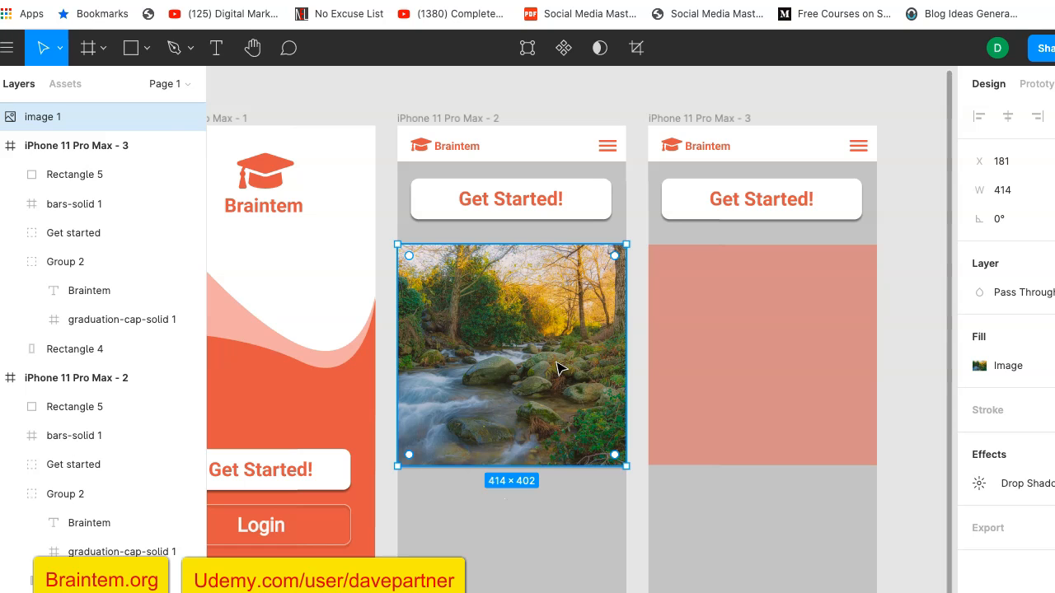
key(ctrl+v)
drag(526, 359, 778, 360)
click(942, 299)
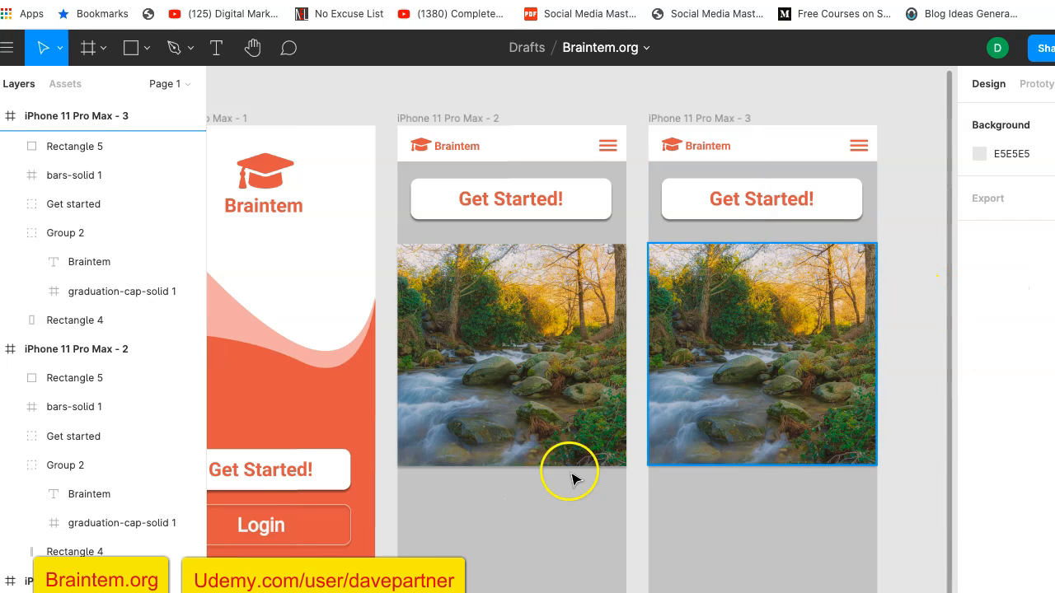
Group the second screen's header, button, background, orange rectangle and river picture together.
click(522, 504)
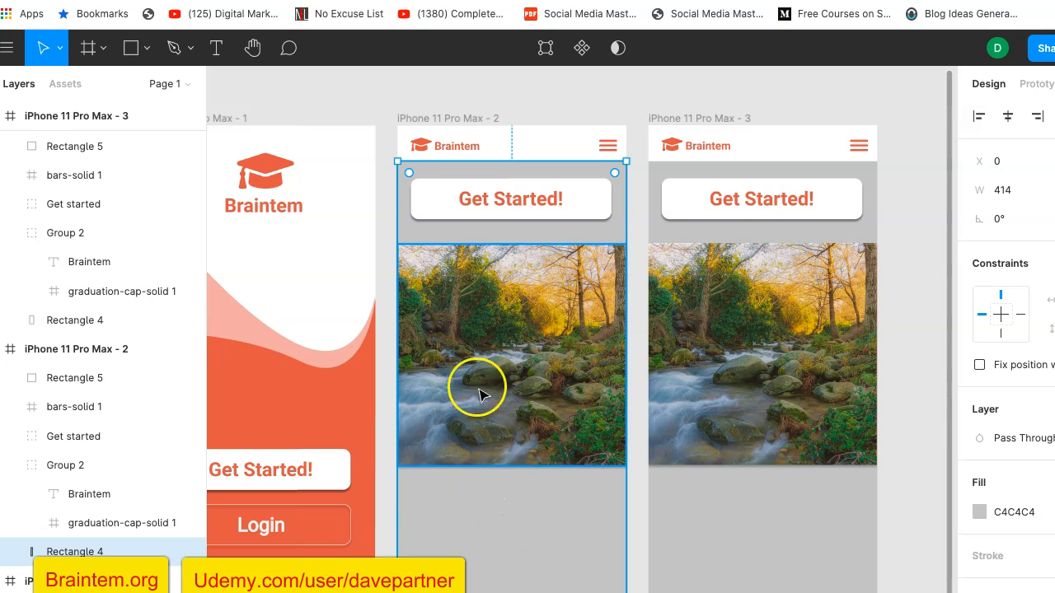
click(756, 348)
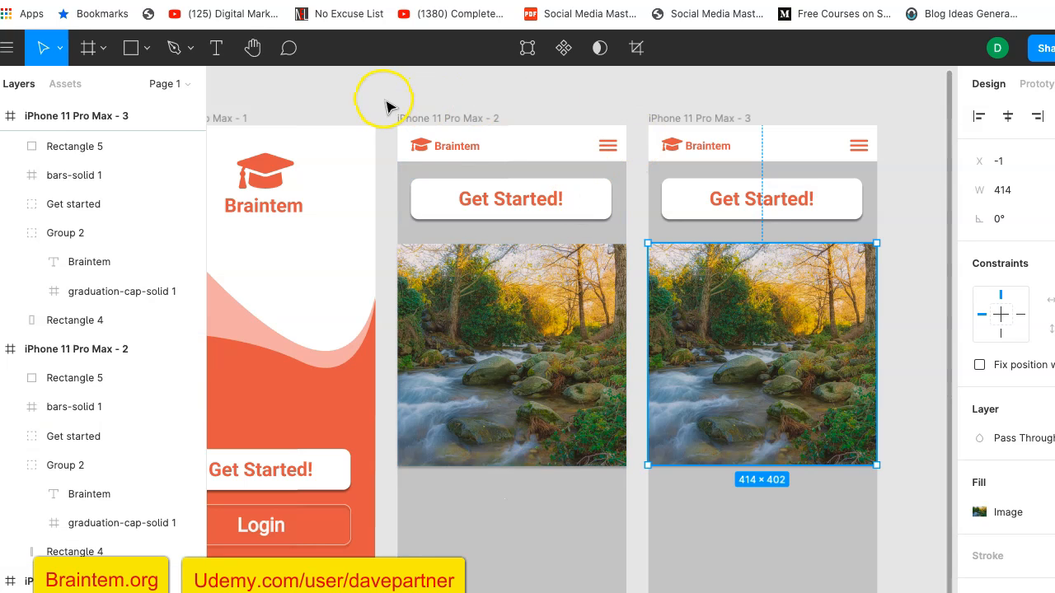
drag(385, 101, 642, 473)
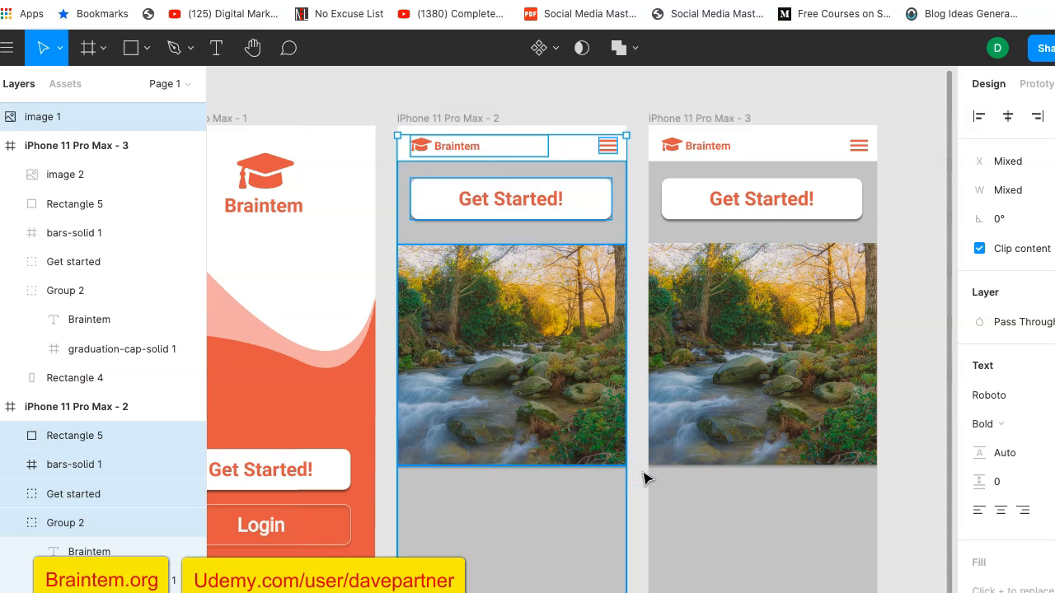
key(super+g)
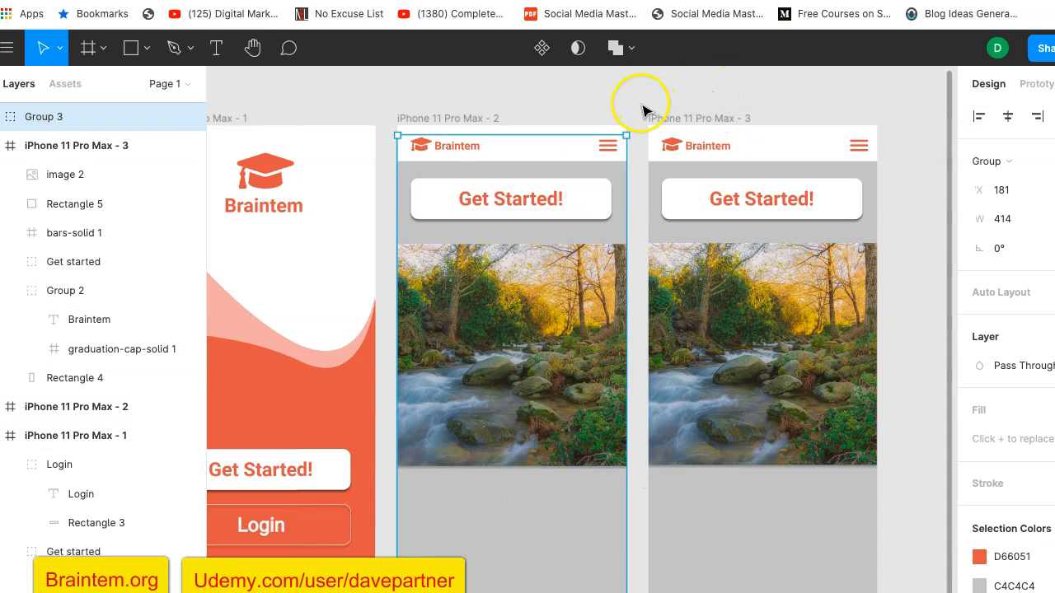
Group the third screen's logo, Get Started button, background, orange rectangle and river picture together, leaving the menu icon out.
drag(642, 104, 904, 485)
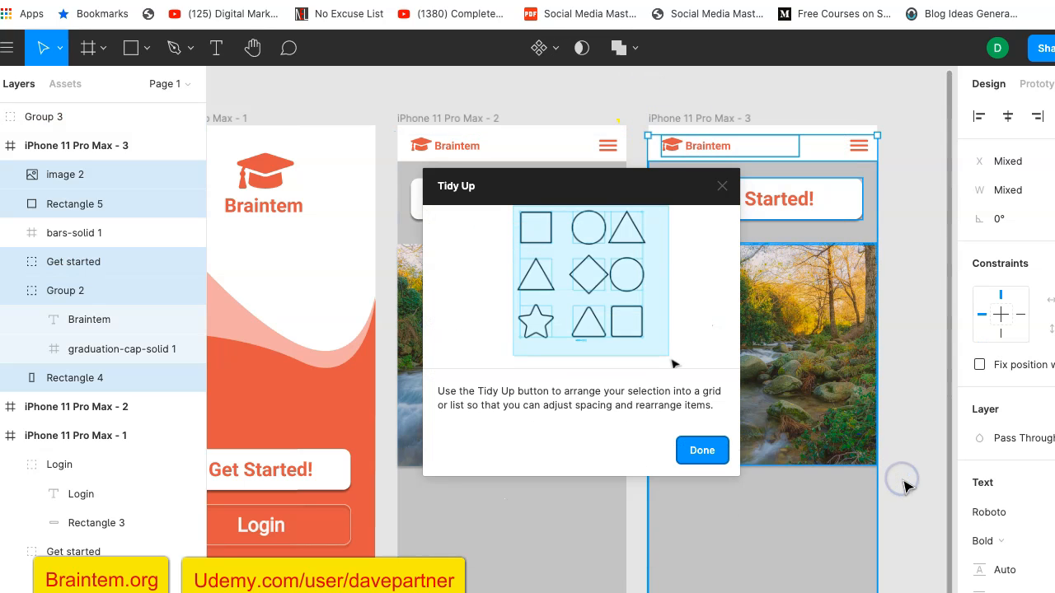
click(699, 453)
click(697, 452)
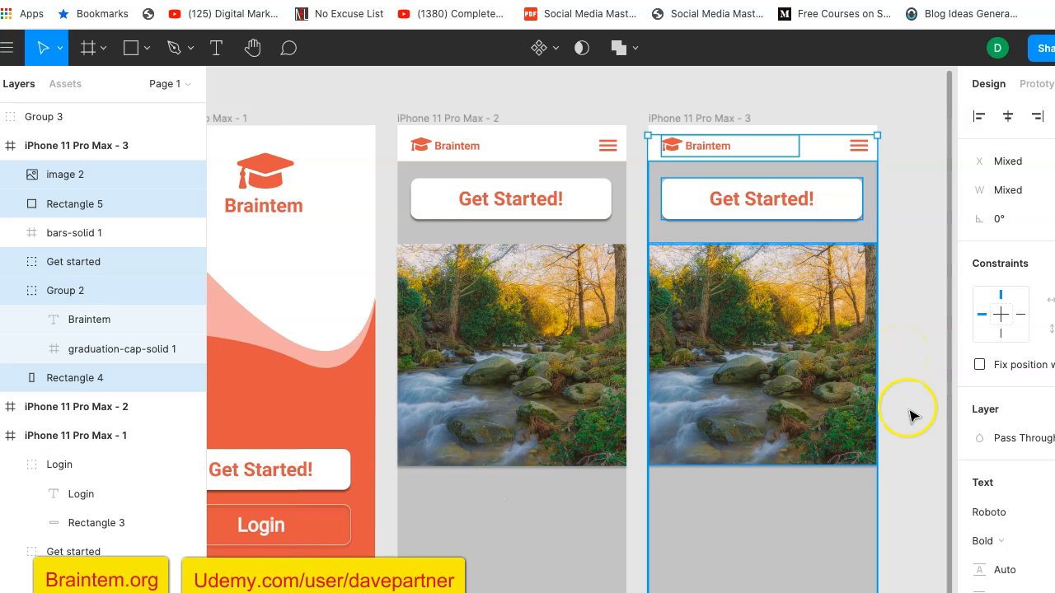
scroll(906, 416, right, 3)
scroll(906, 416, down, 1)
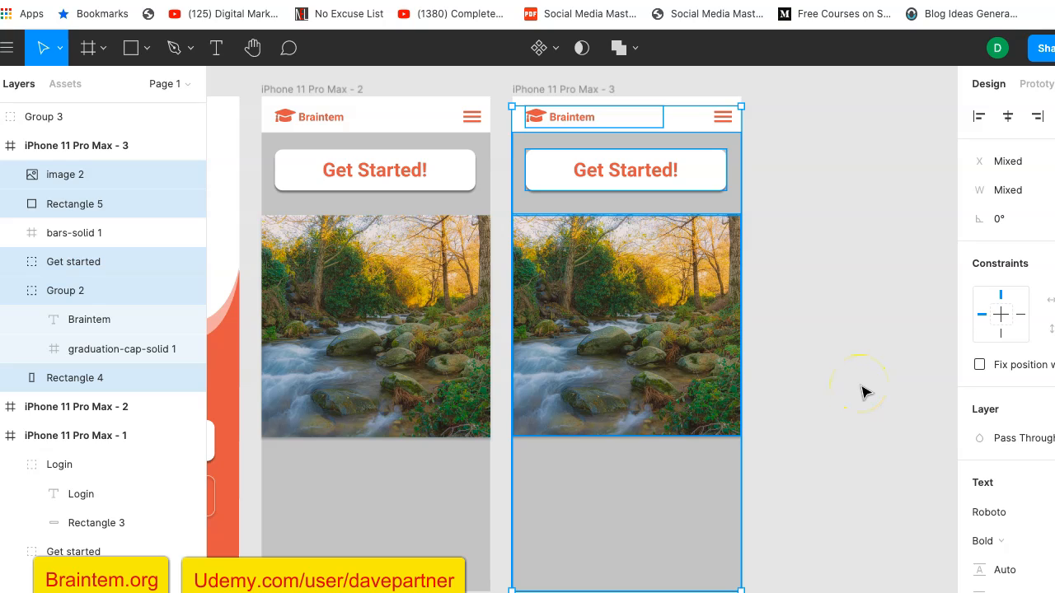
key(ctrl+g)
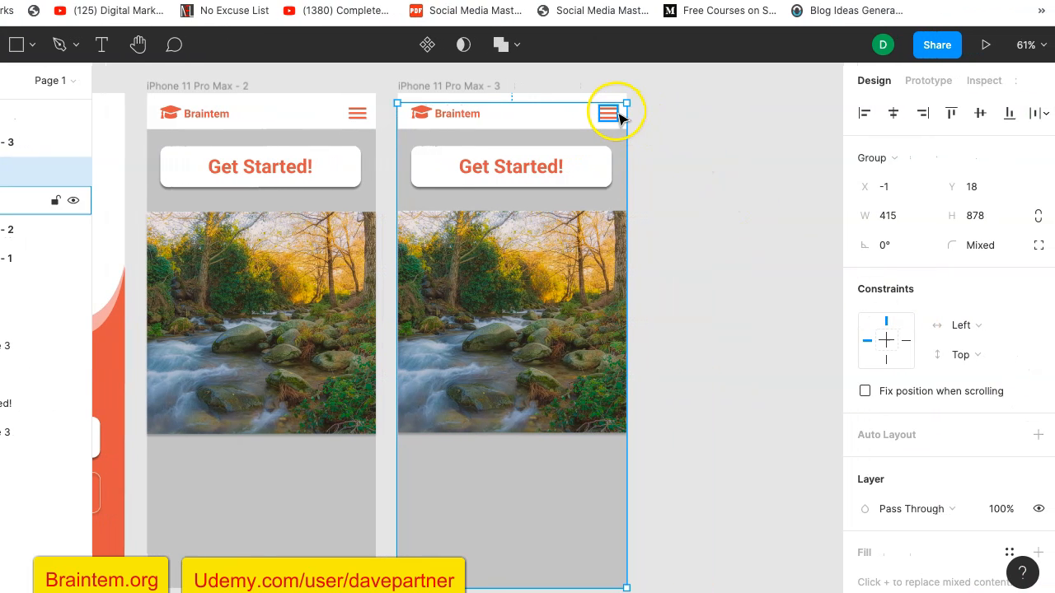
Add an effect to the third screen's new group and change its type to Layer Blur.
scroll(682, 353, right, 1)
scroll(683, 353, down, 1)
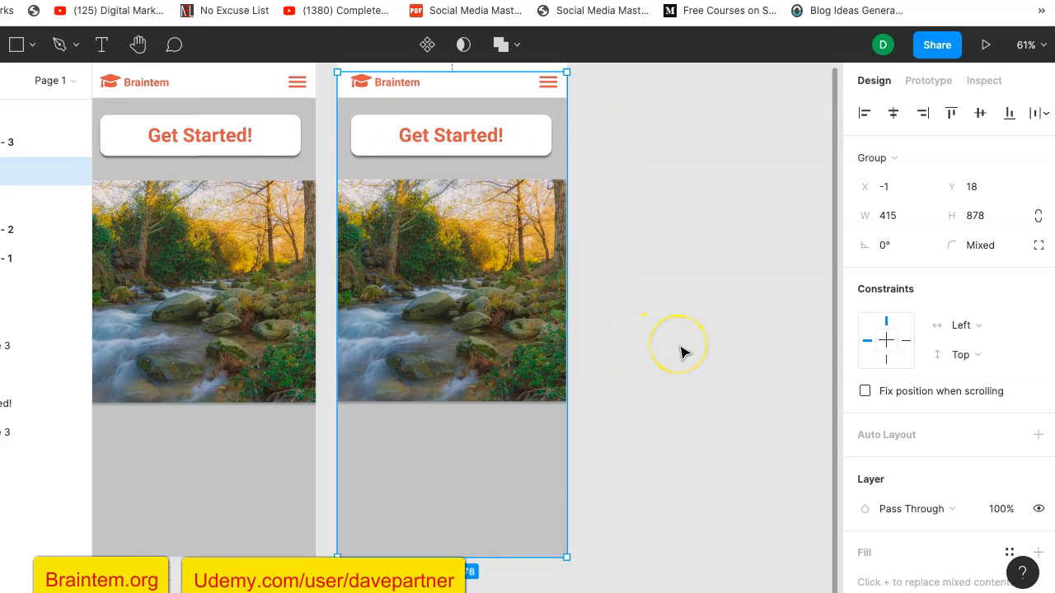
scroll(682, 353, left, 1)
scroll(682, 352, up, 1)
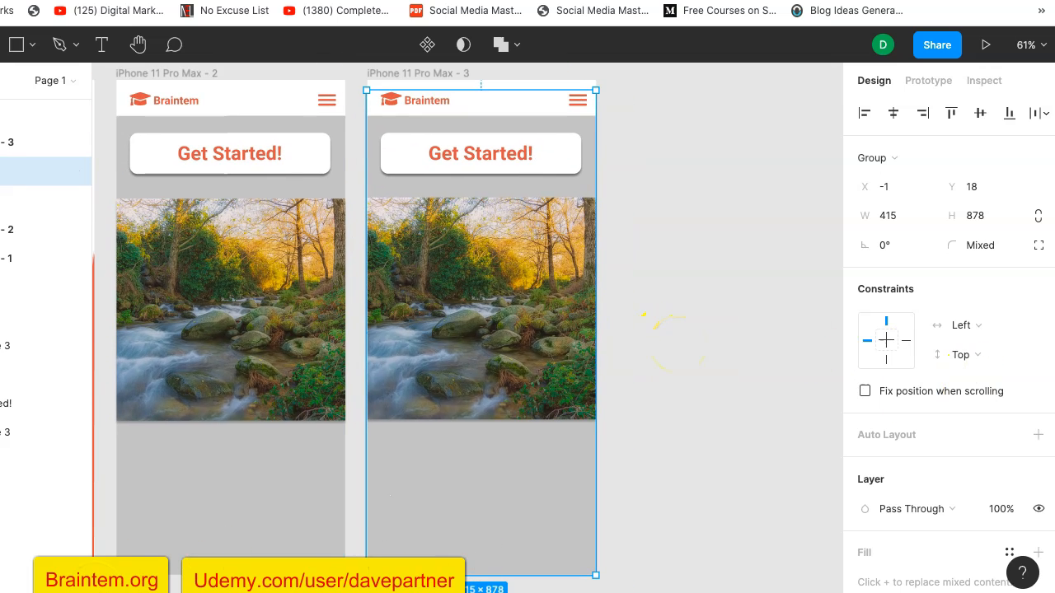
scroll(966, 472, down, 5)
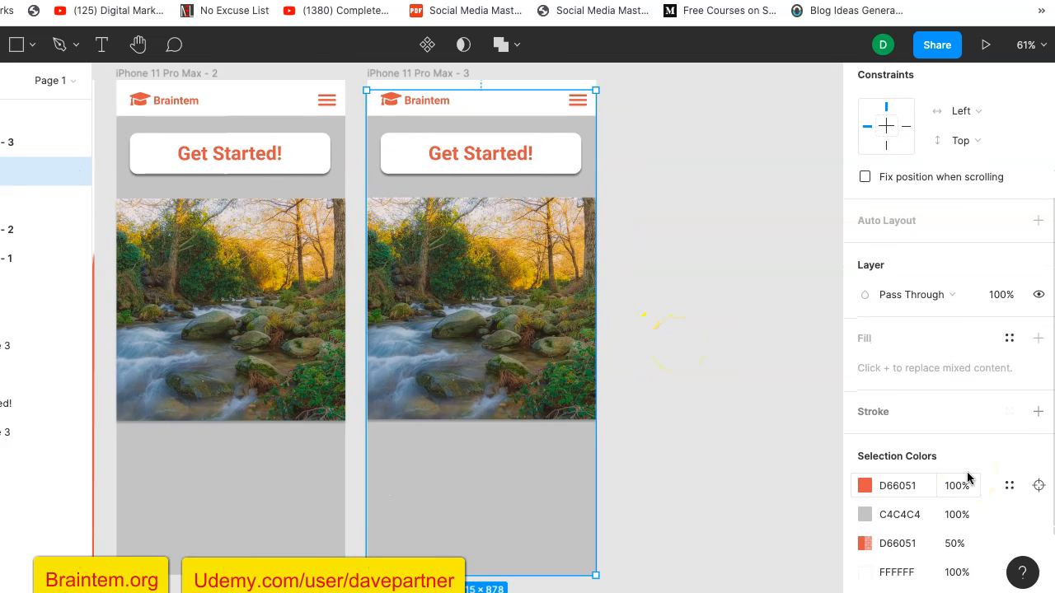
scroll(968, 478, down, 1)
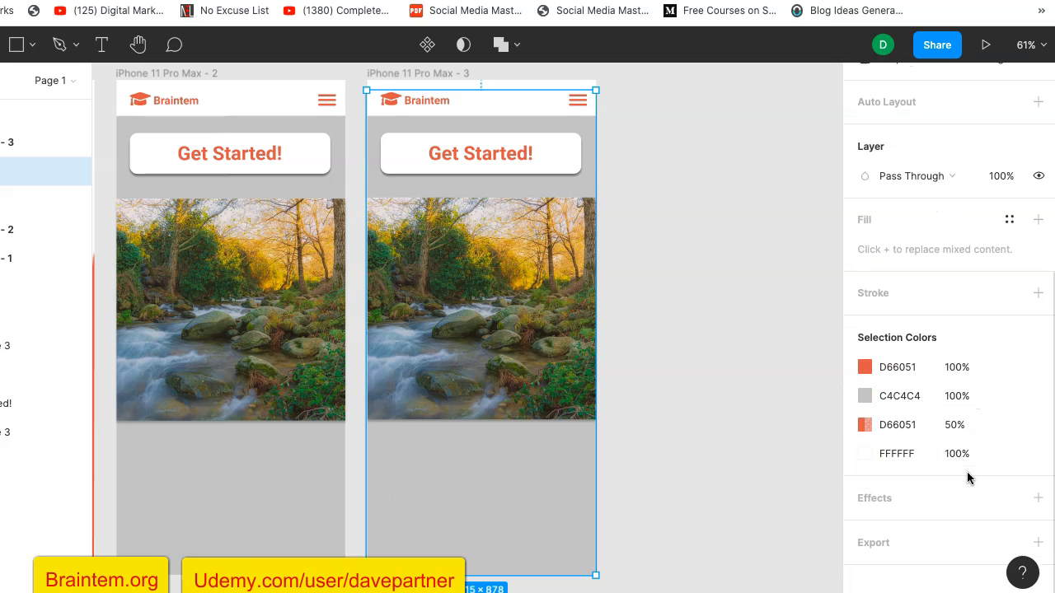
click(906, 503)
scroll(951, 503, down, 1)
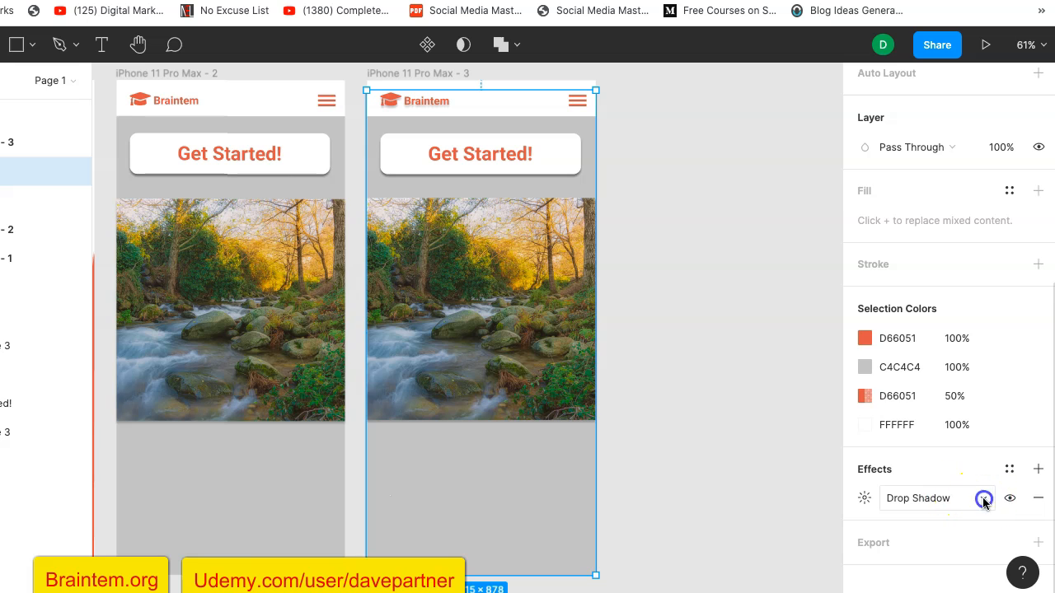
click(982, 498)
click(960, 521)
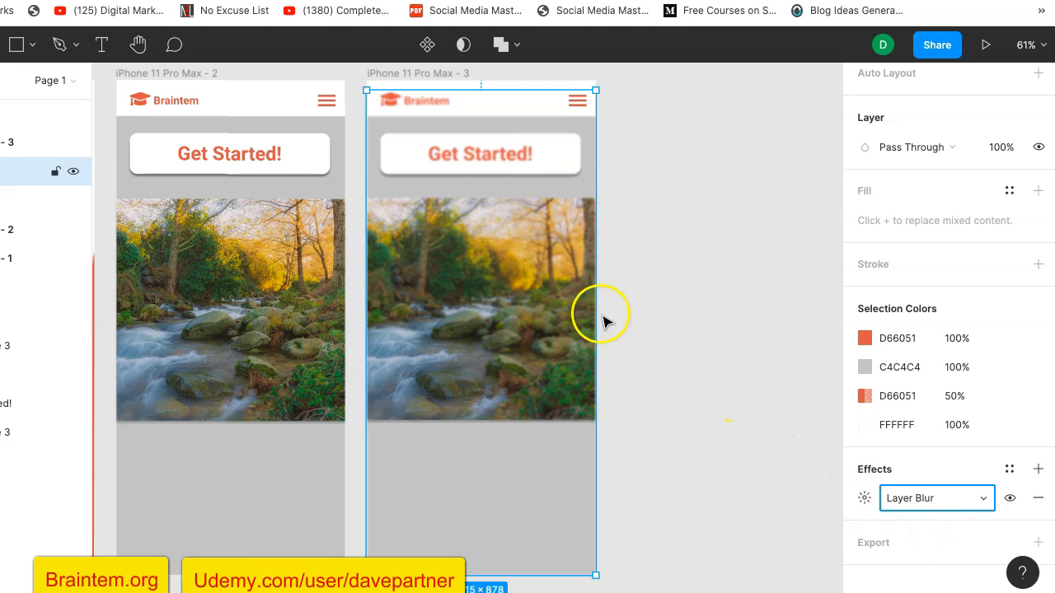
Set the layer blur amount of the third screen's group to 6 after trying 15.
click(862, 498)
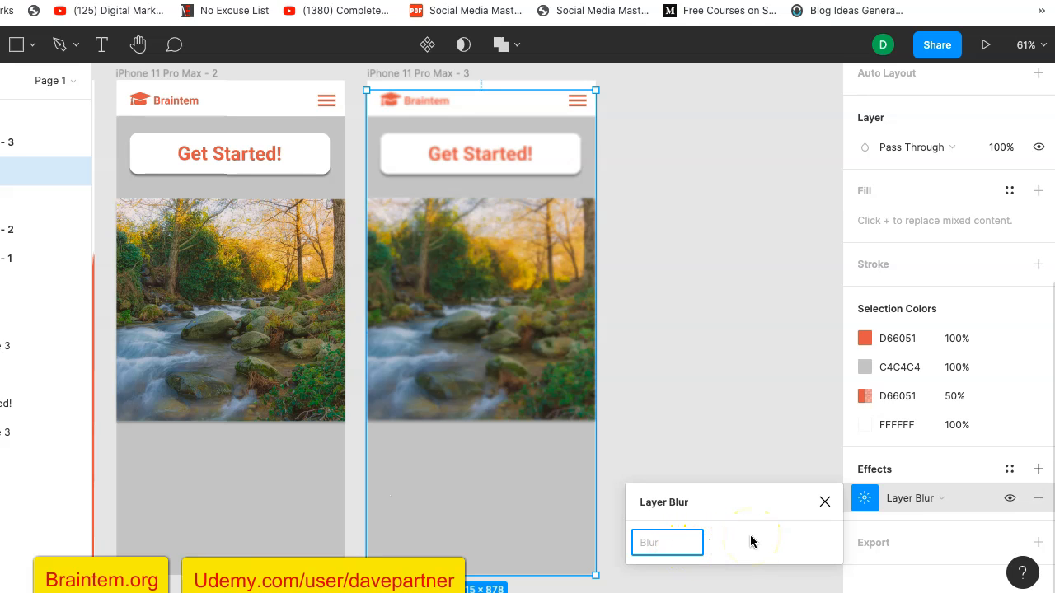
key(Return)
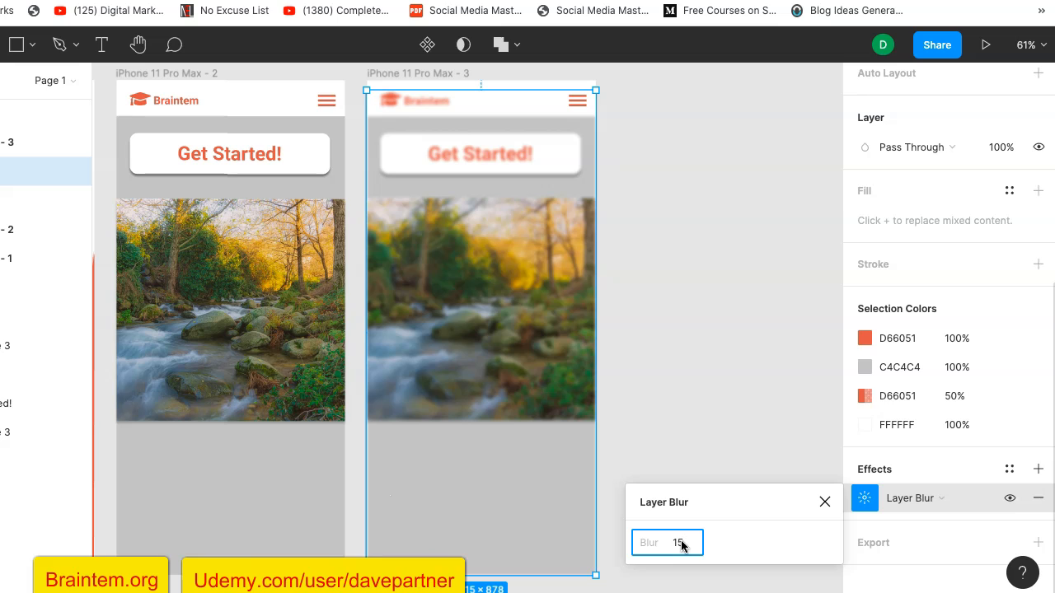
key(Return)
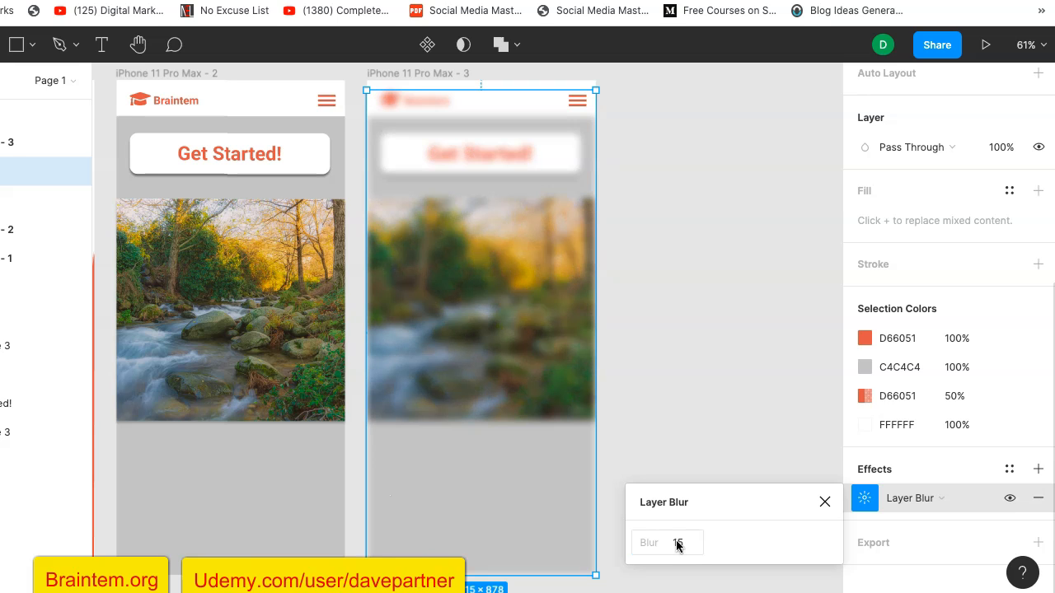
click(683, 545)
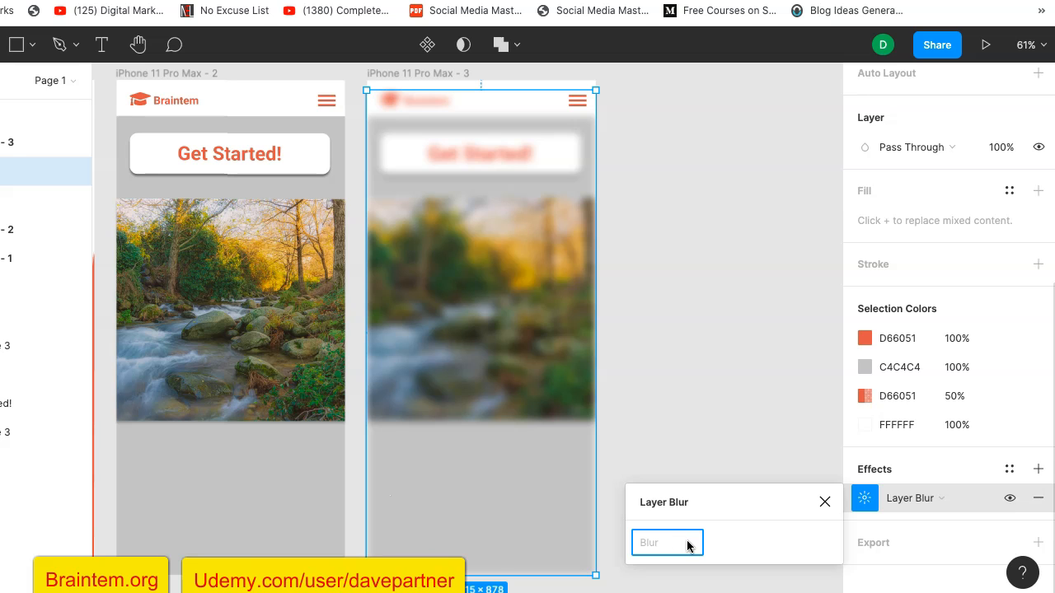
key(Return)
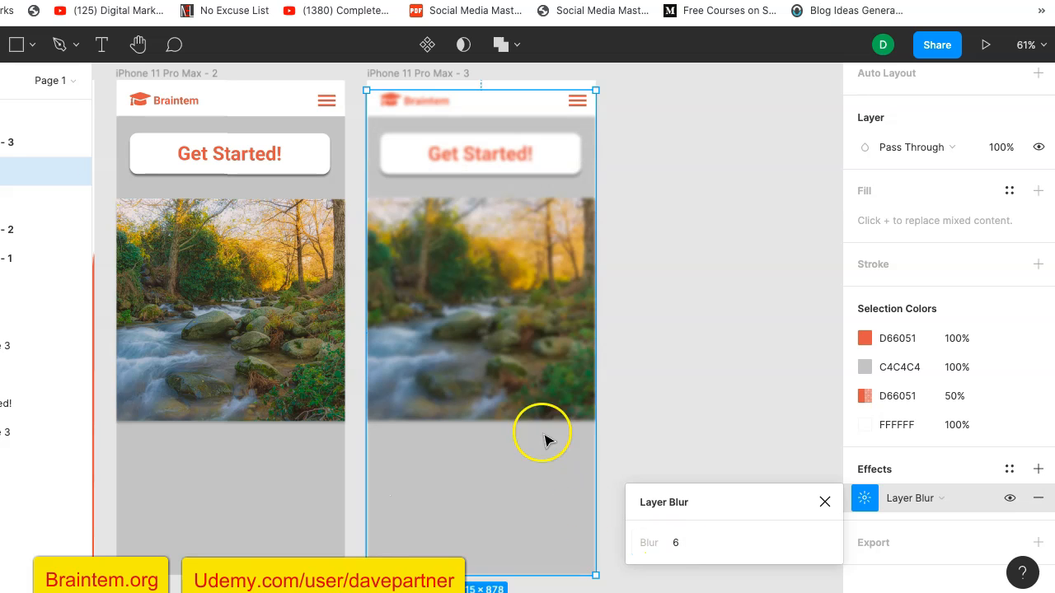
click(680, 356)
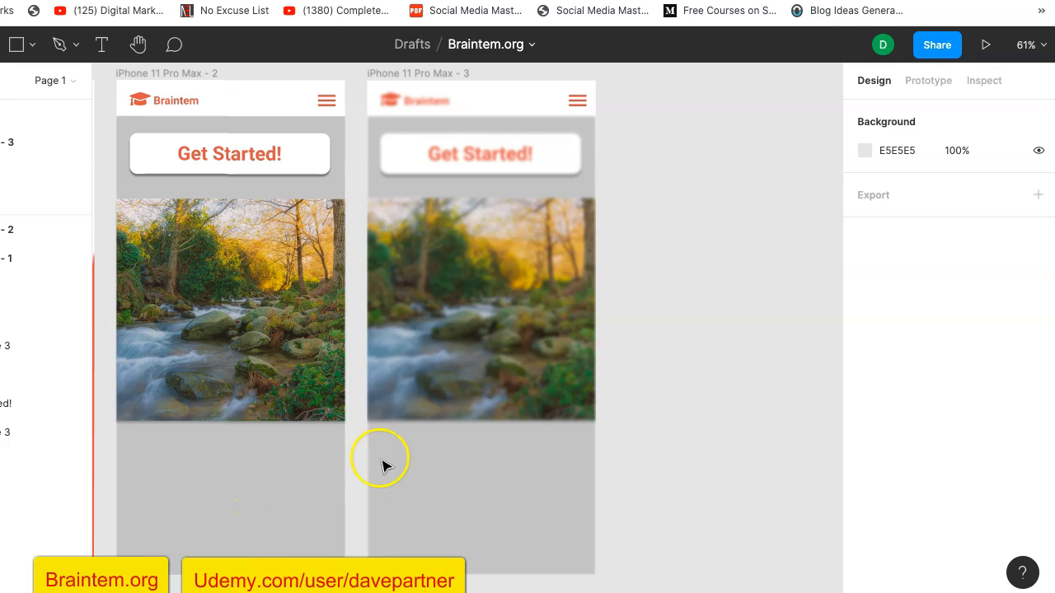
Turn on Constrain Proportions for the menu icon in the third screen's header.
click(580, 105)
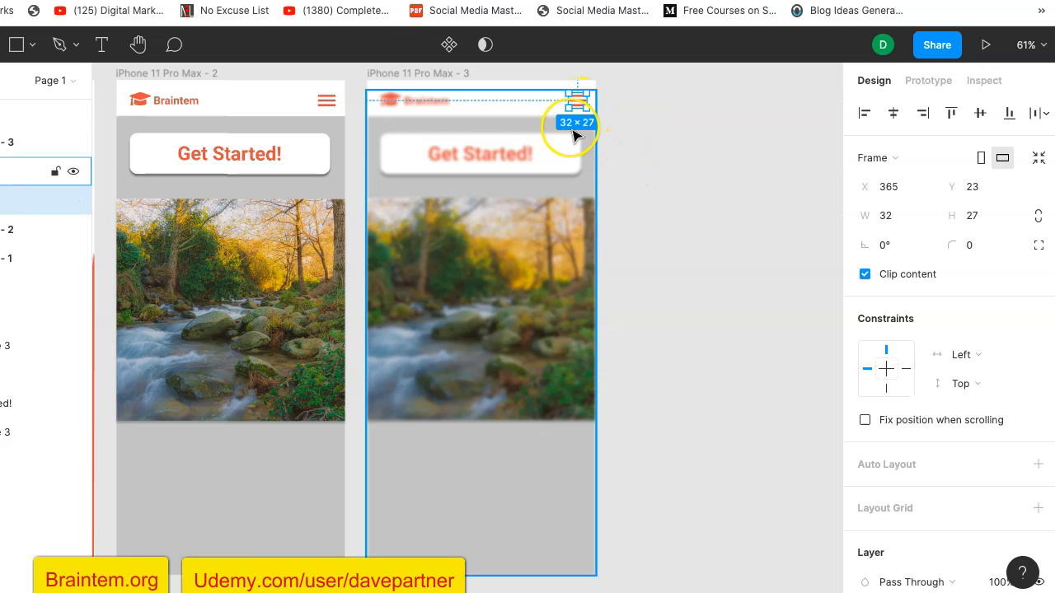
scroll(576, 136, up, 5)
scroll(576, 136, down, 5)
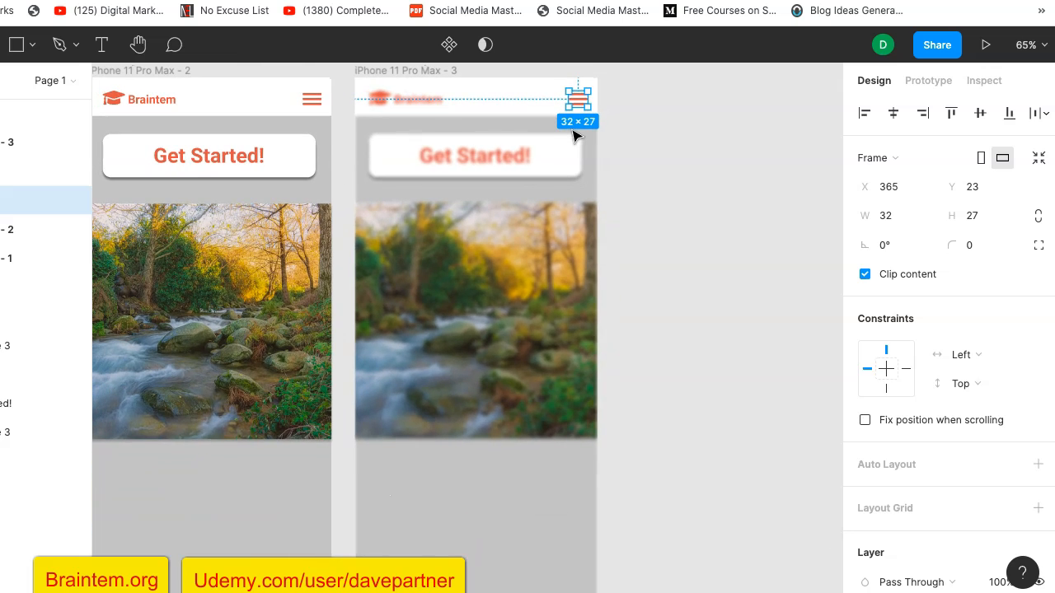
scroll(668, 220, right, 2)
scroll(668, 220, left, 2)
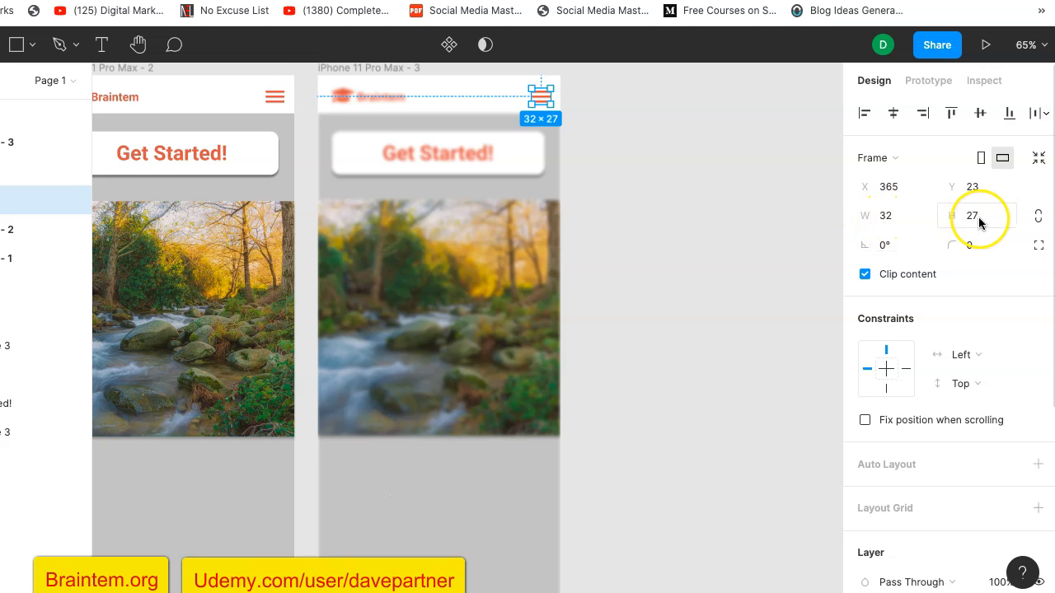
click(1038, 219)
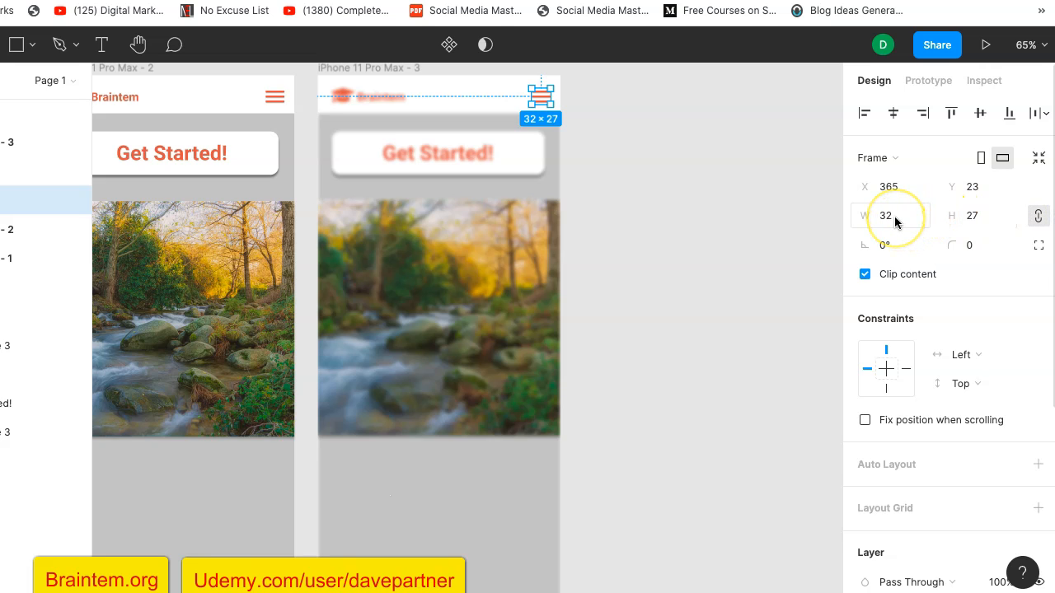
click(1038, 216)
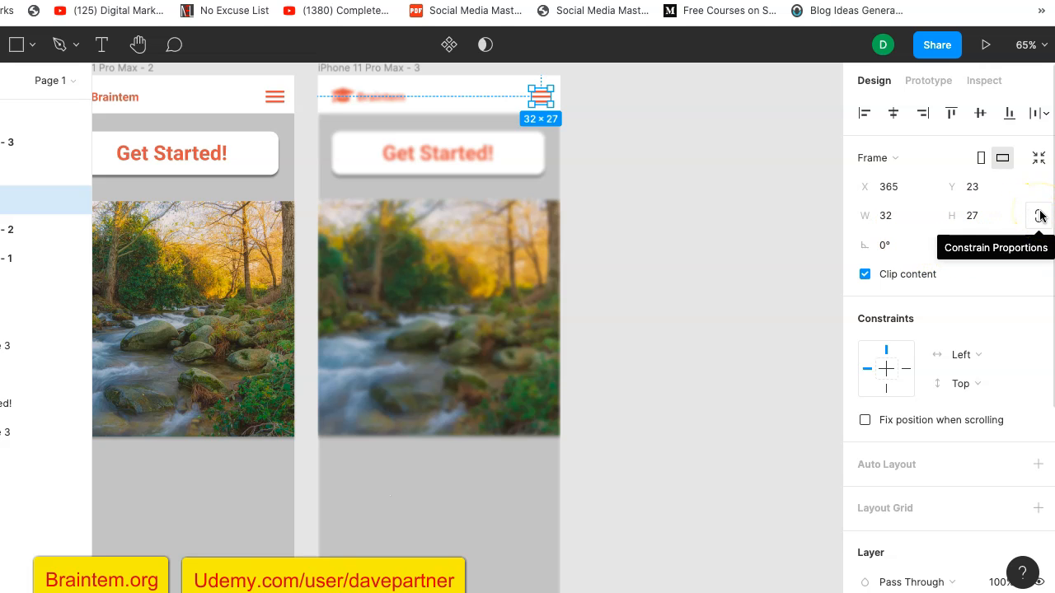
click(978, 216)
click(1038, 216)
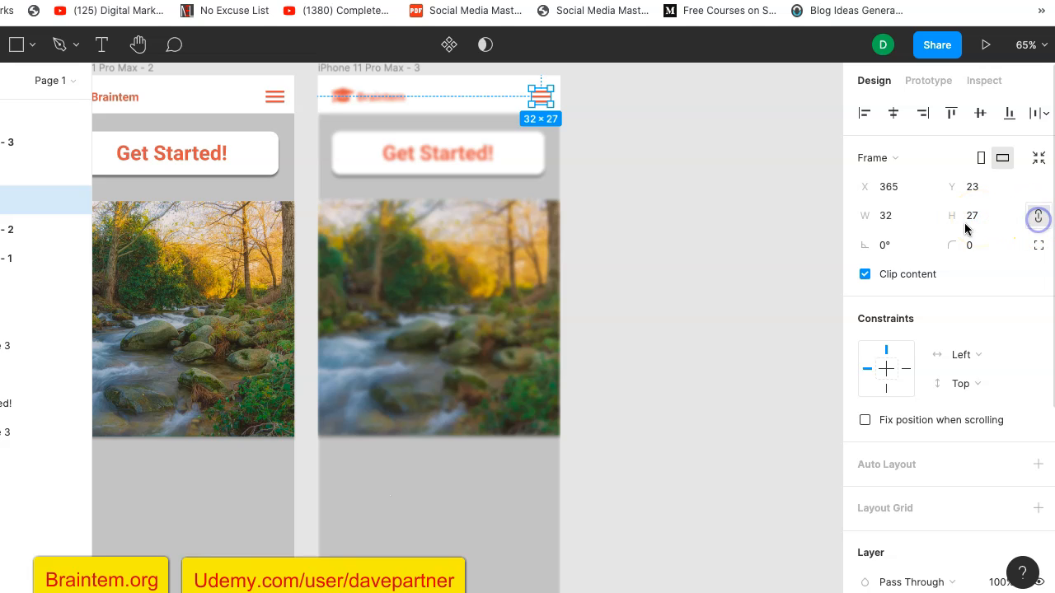
Set the height of the third screen's menu icon to 32 and deselect it.
click(897, 219)
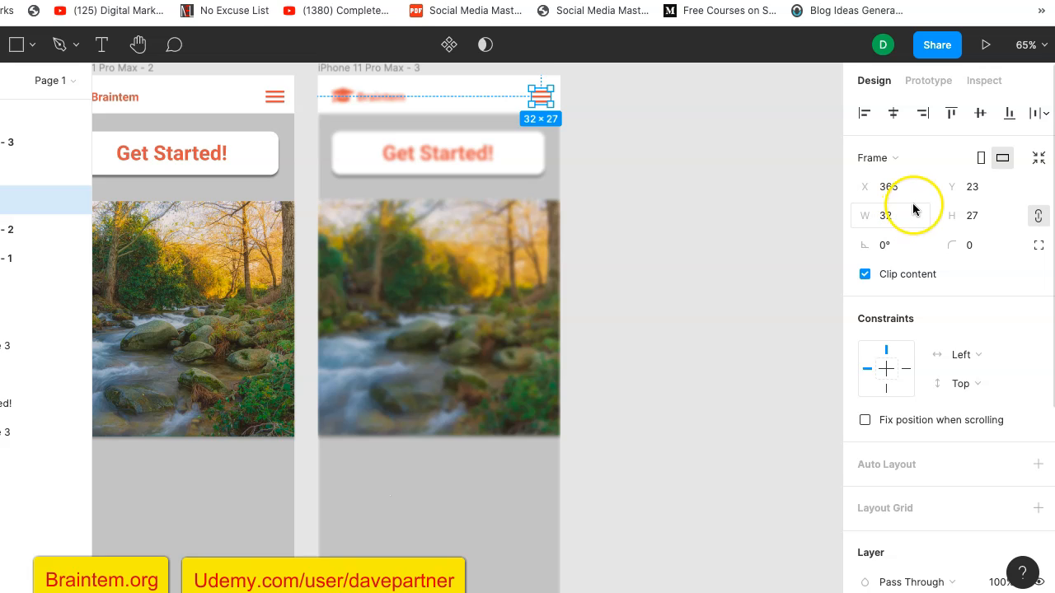
click(969, 215)
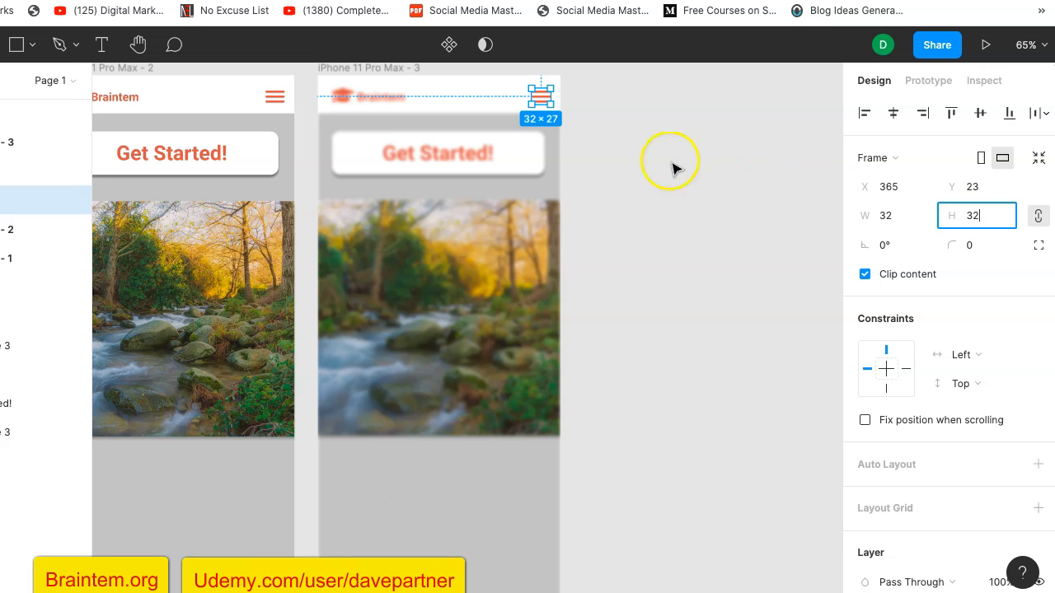
click(642, 159)
click(622, 189)
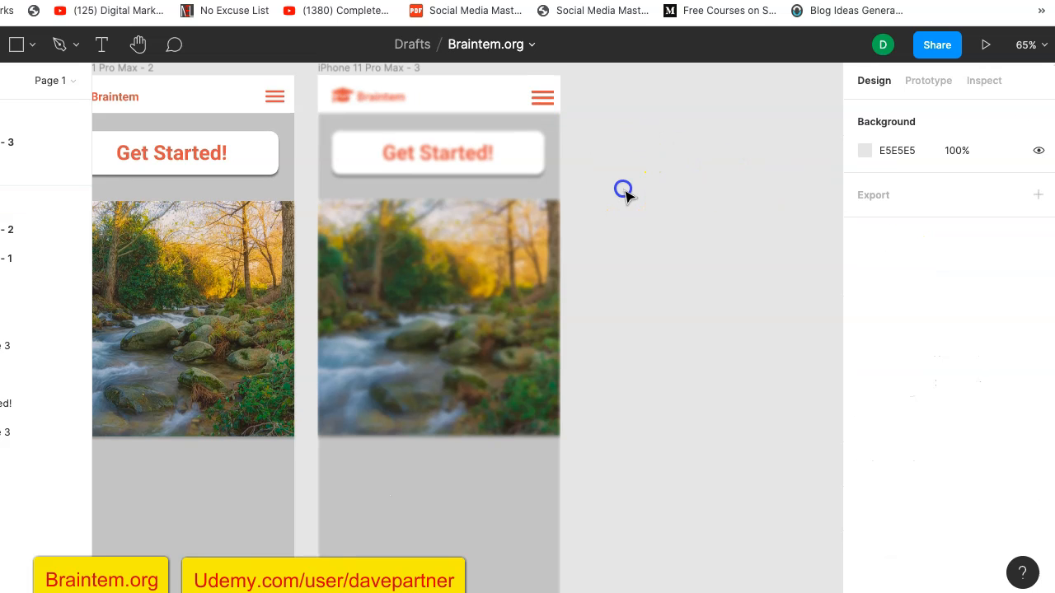
Draw a full-height rectangle of about 295 × 896 over the third screen, flush with its right edge.
scroll(520, 216, up, 2)
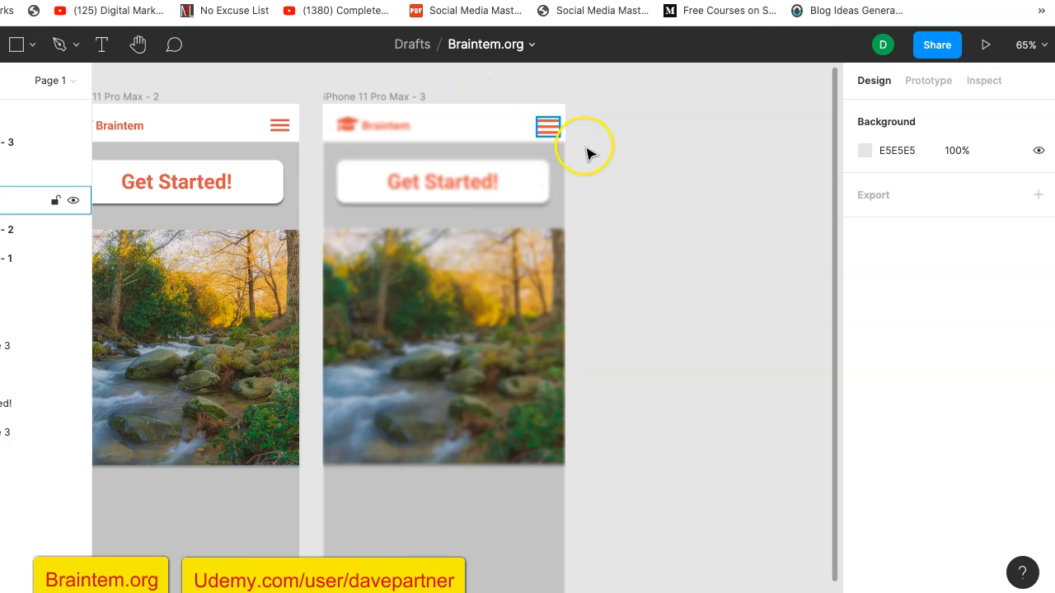
scroll(593, 158, down, 2)
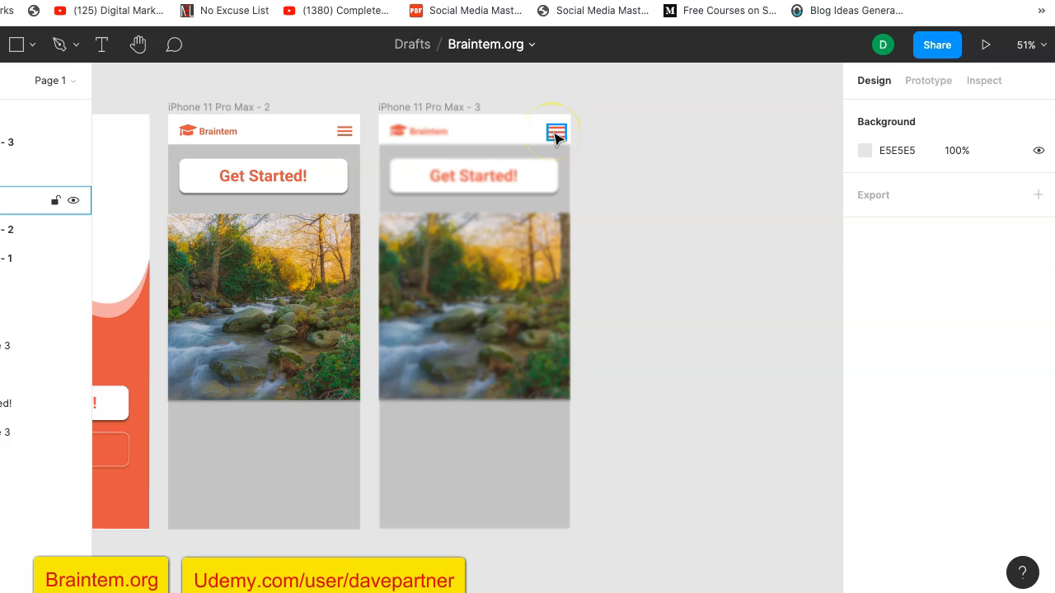
click(463, 129)
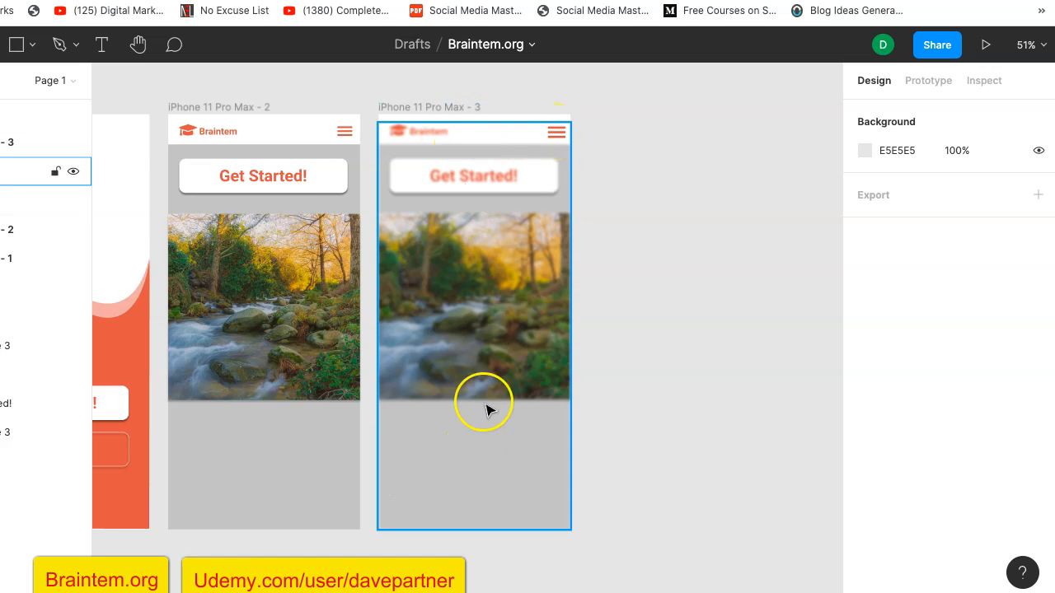
click(20, 44)
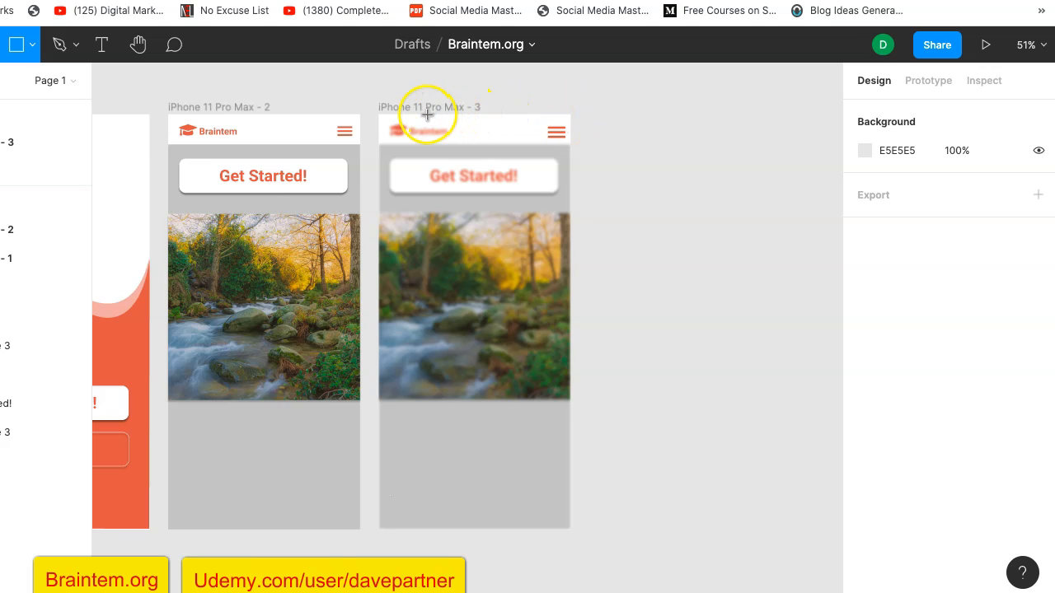
mouse_move(434, 114)
mouse_down()
mouse_move(530, 259)
mouse_move(575, 375)
mouse_move(588, 480)
mouse_move(568, 530)
mouse_up()
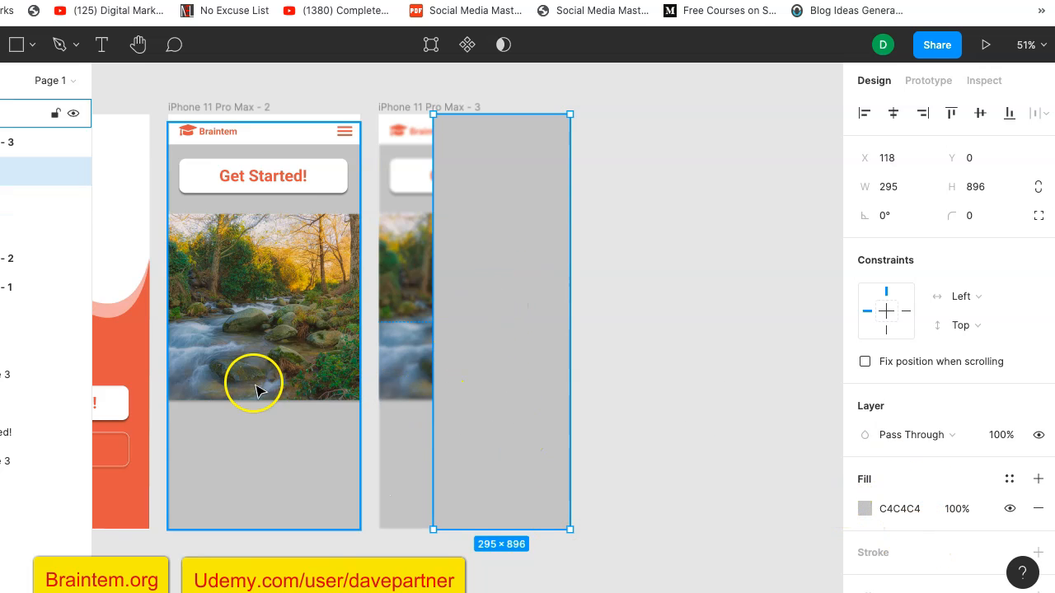
Fill the new side panel rectangle with the document's orange color D66051.
click(864, 509)
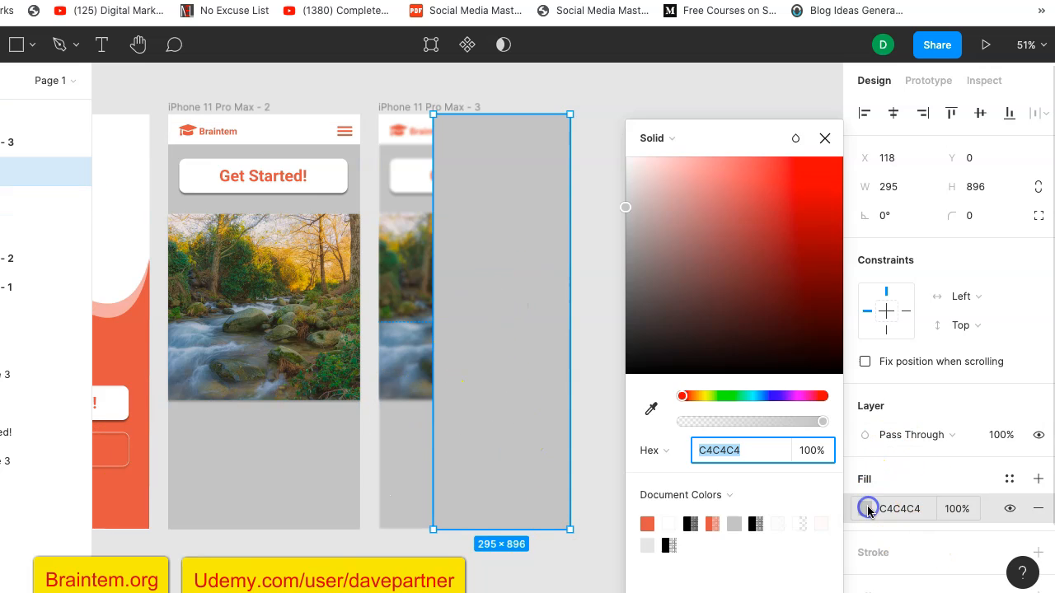
click(647, 523)
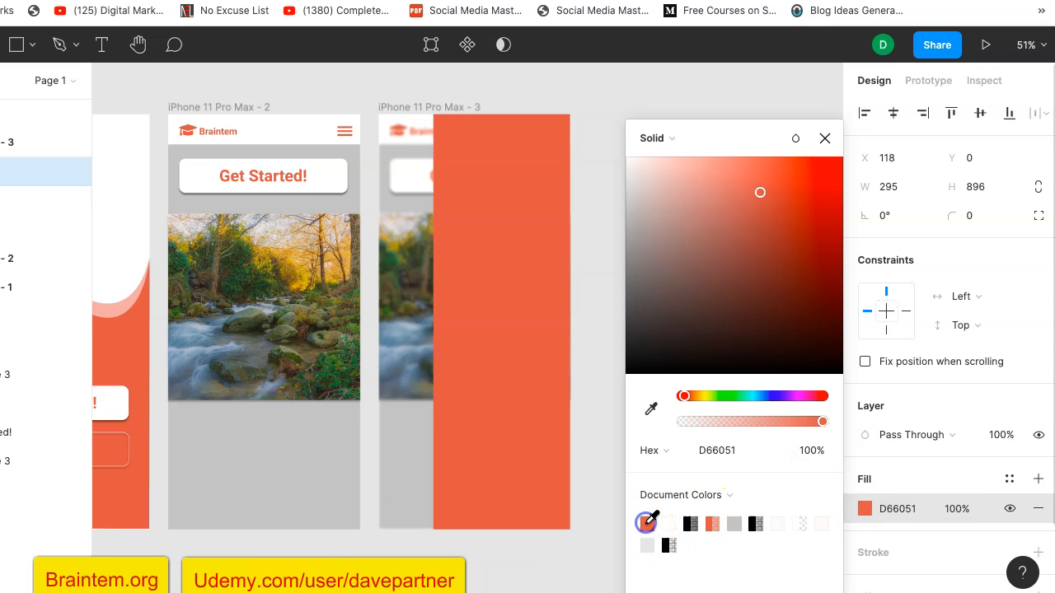
click(589, 298)
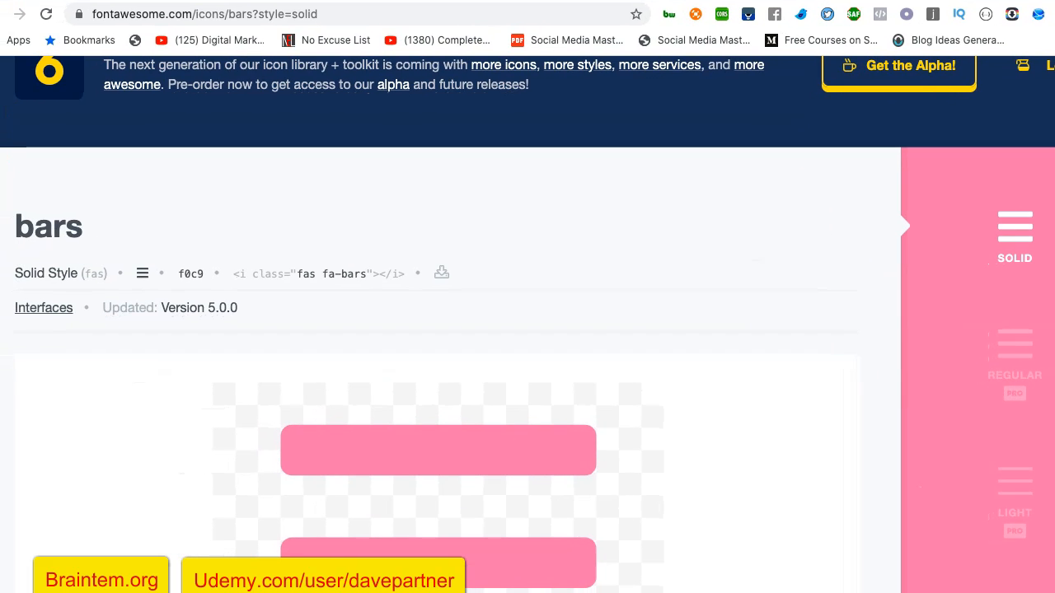
Search the Font Awesome icon library for "close".
scroll(33, 196, up, 3)
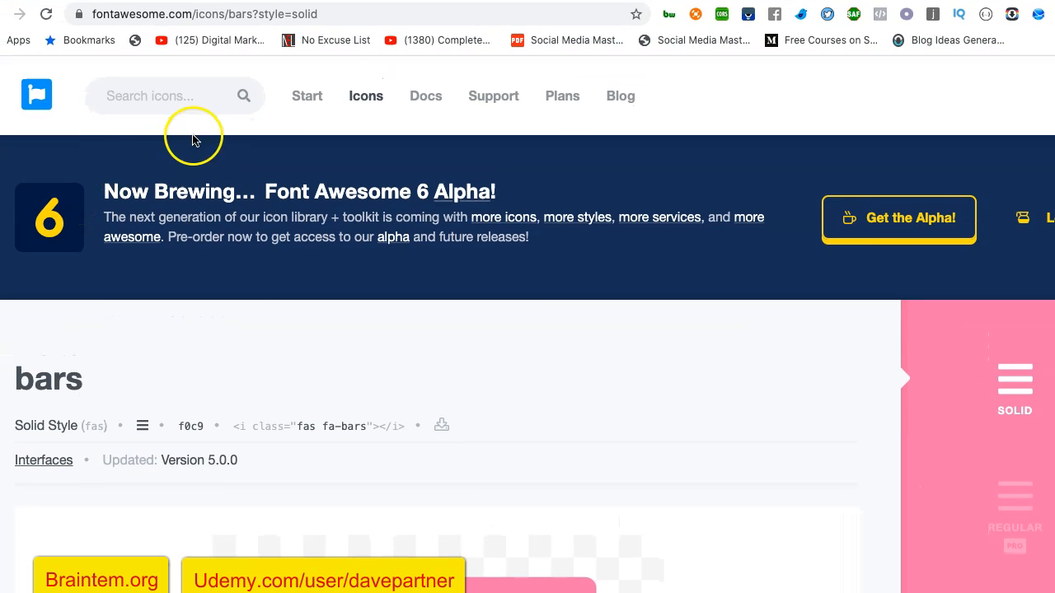
click(177, 87)
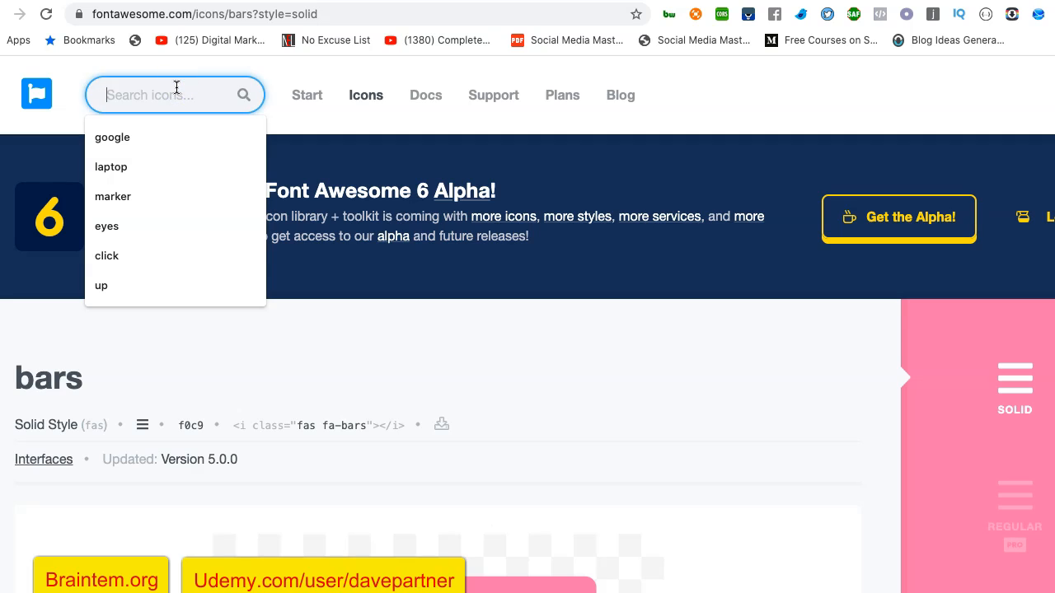
text(close)
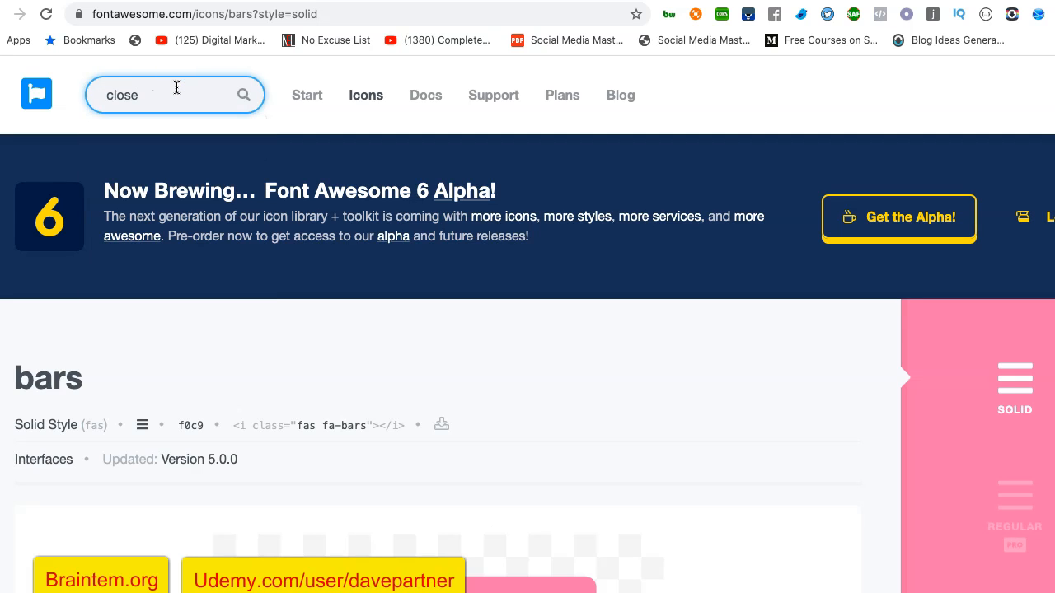
key(Return)
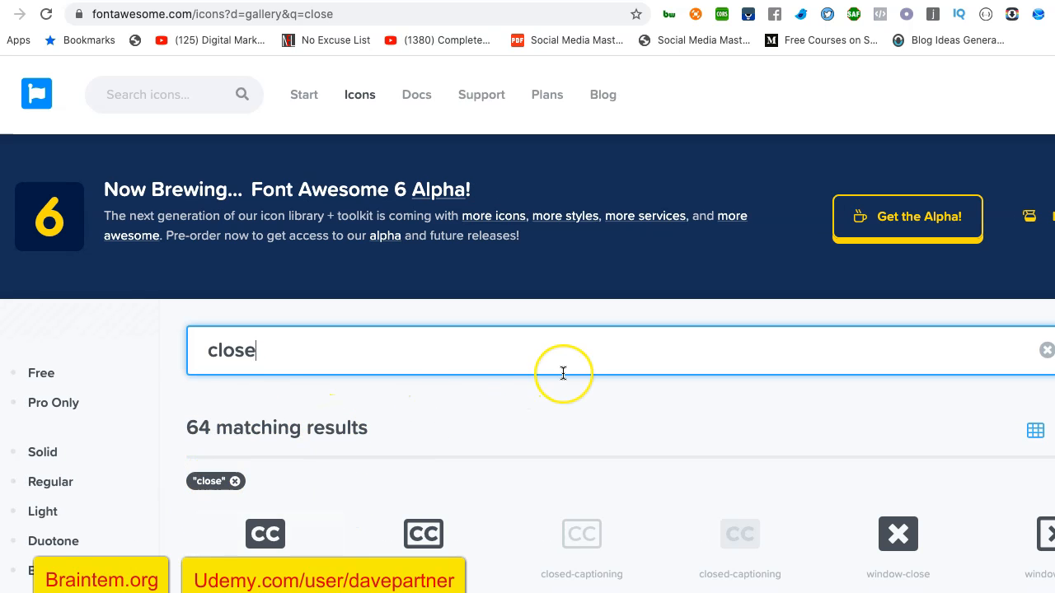
Open the solid "times" icon and download it as an SVG, agreeing to the attribution terms.
scroll(563, 373, down, 4)
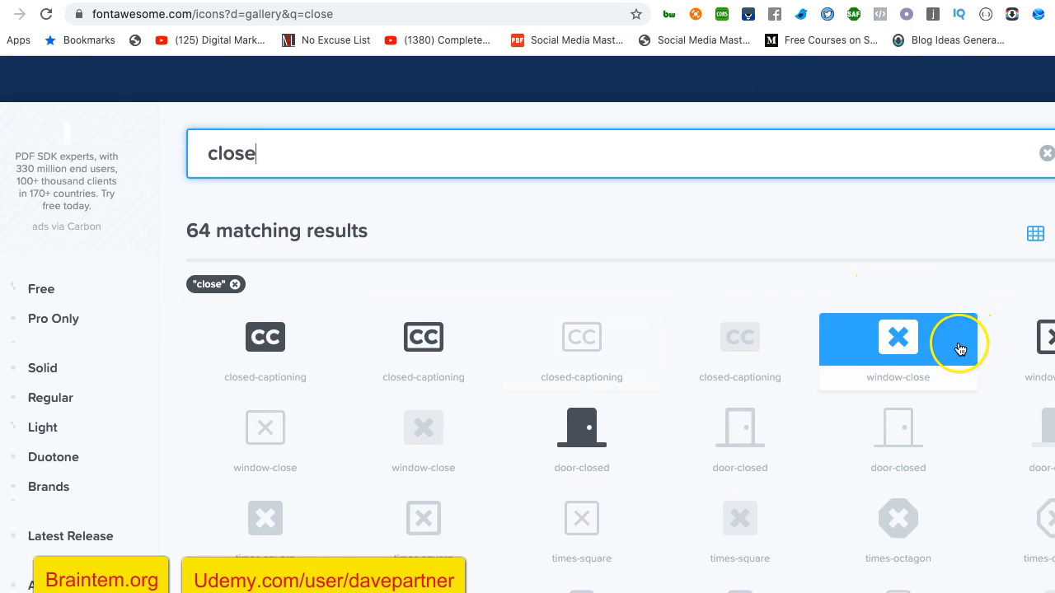
scroll(601, 400, down, 2)
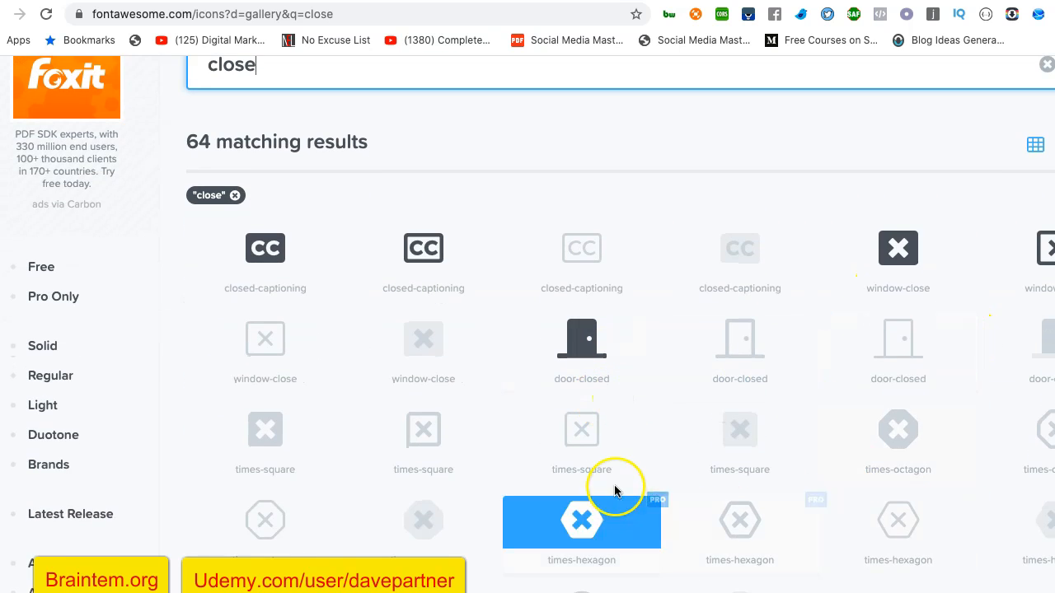
scroll(614, 491, down, 3)
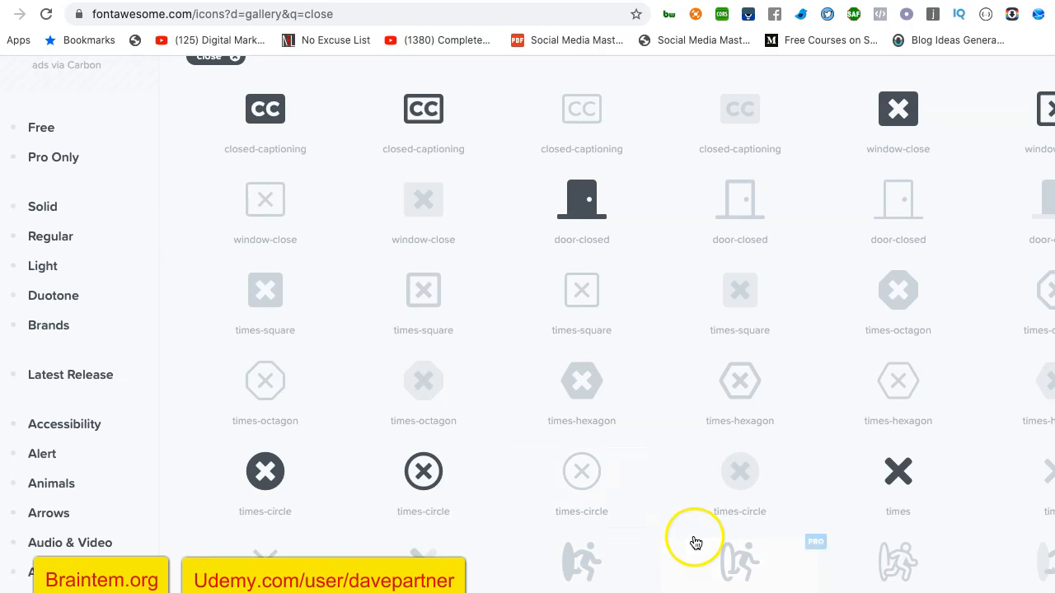
click(903, 478)
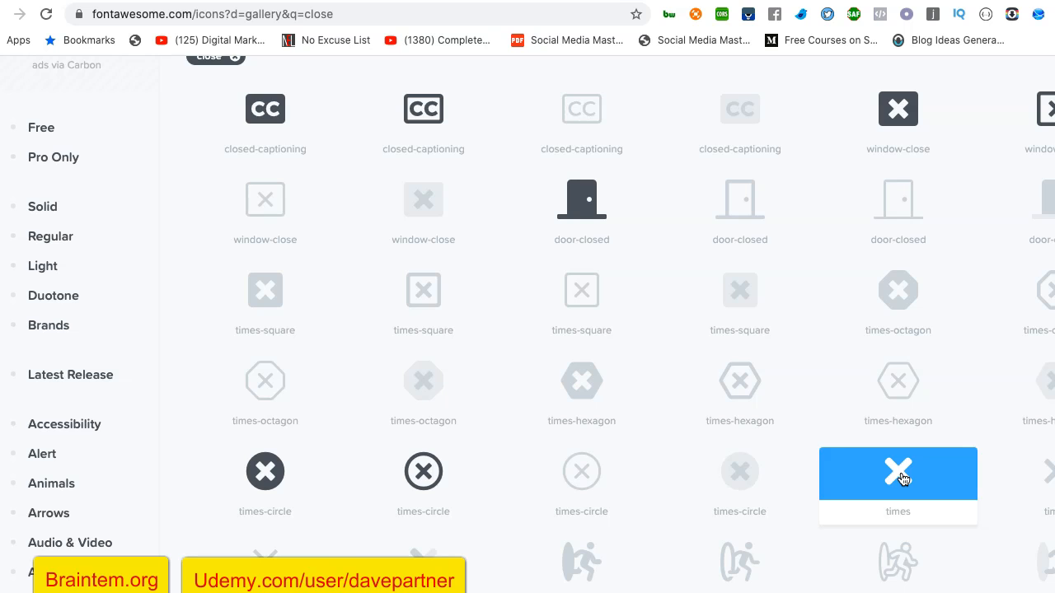
click(903, 479)
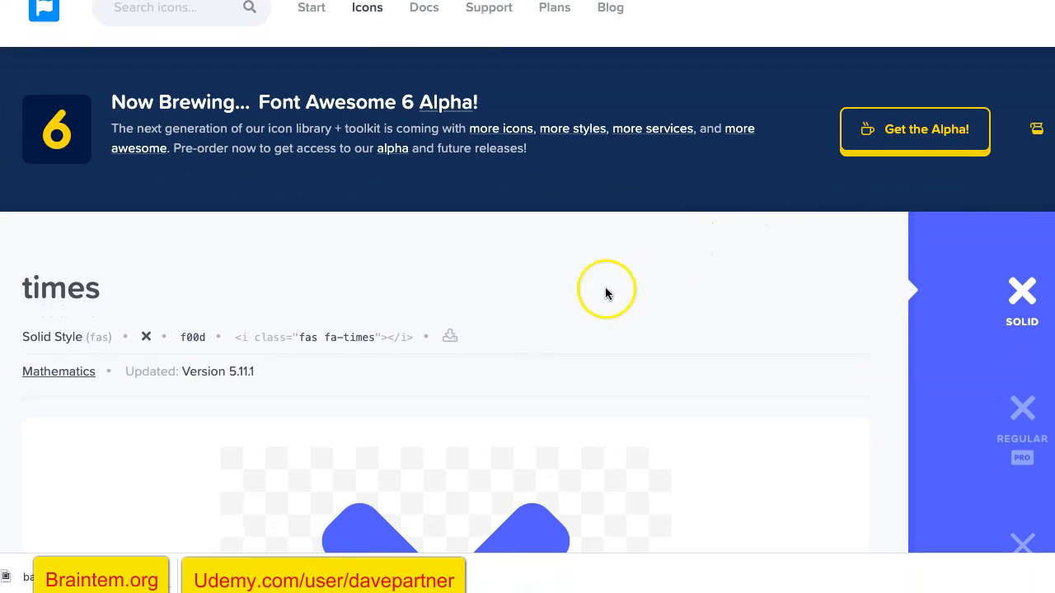
click(449, 337)
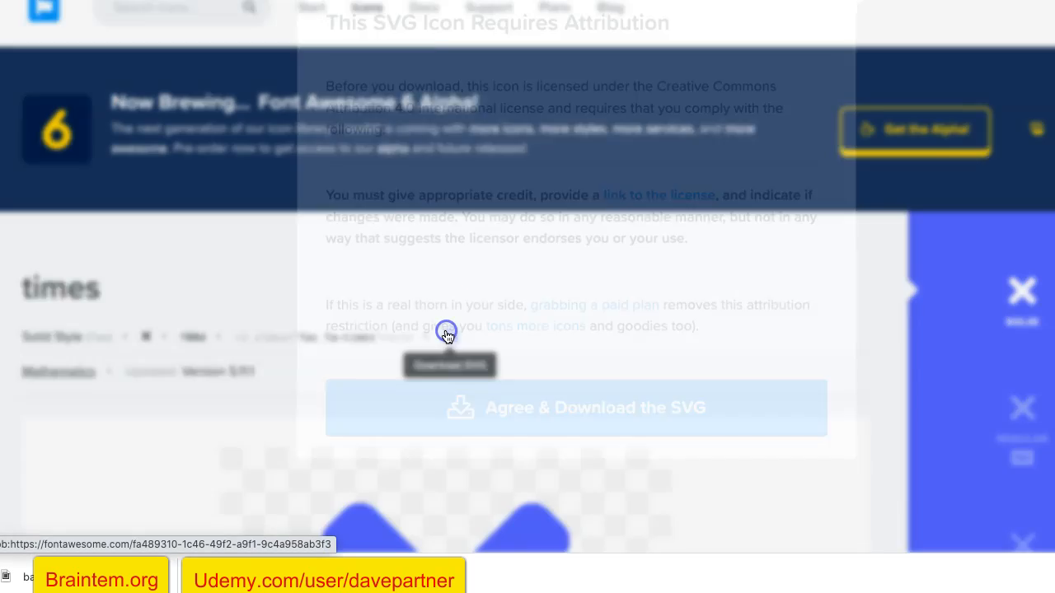
click(527, 409)
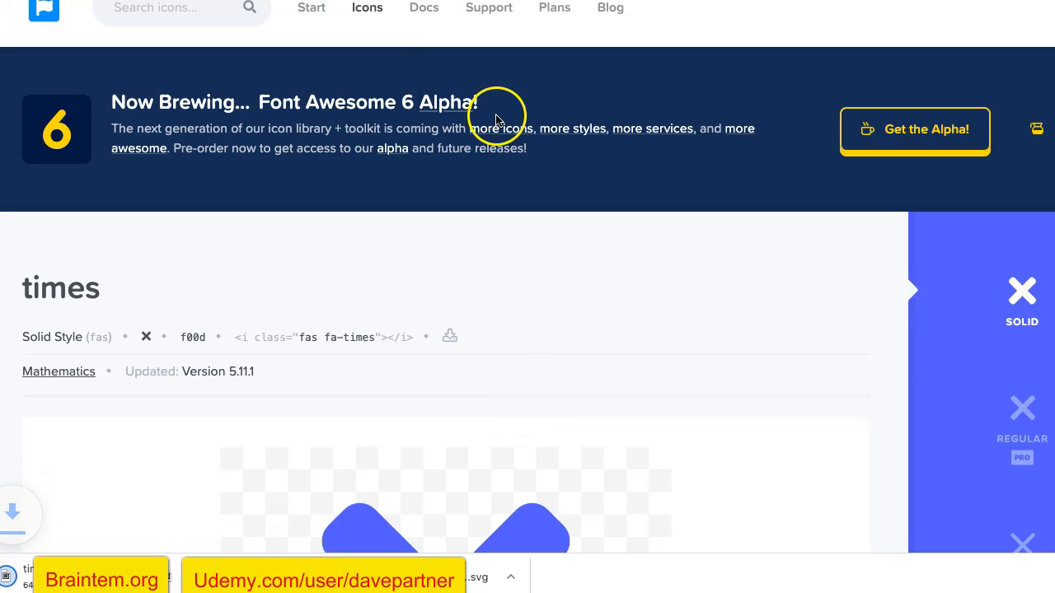
Switch back to Figma, place the downloaded times SVG on the third screen's orange panel and set its width to 32.
click(404, 0)
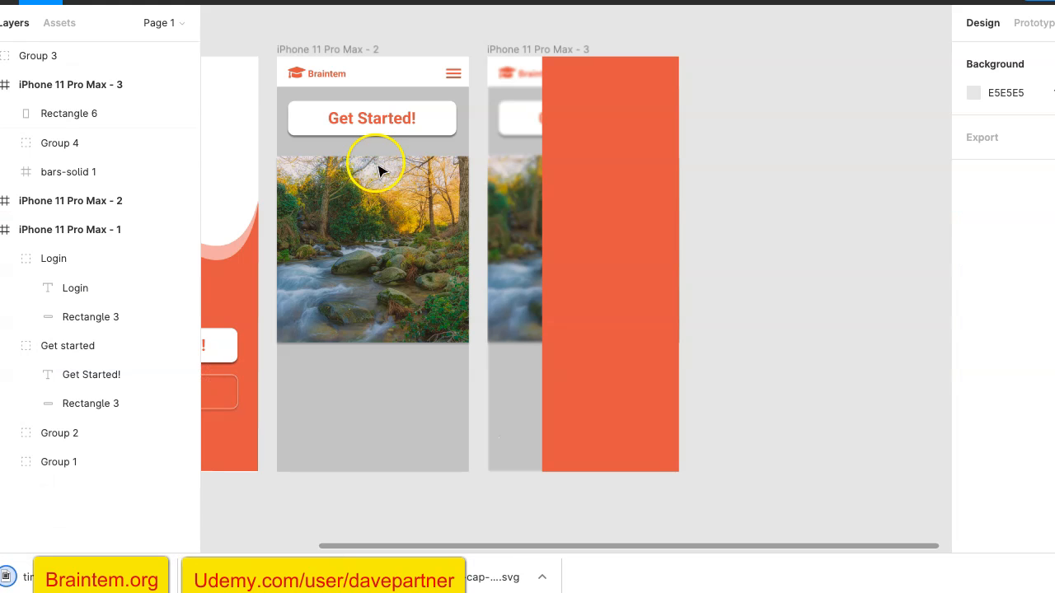
click(584, 174)
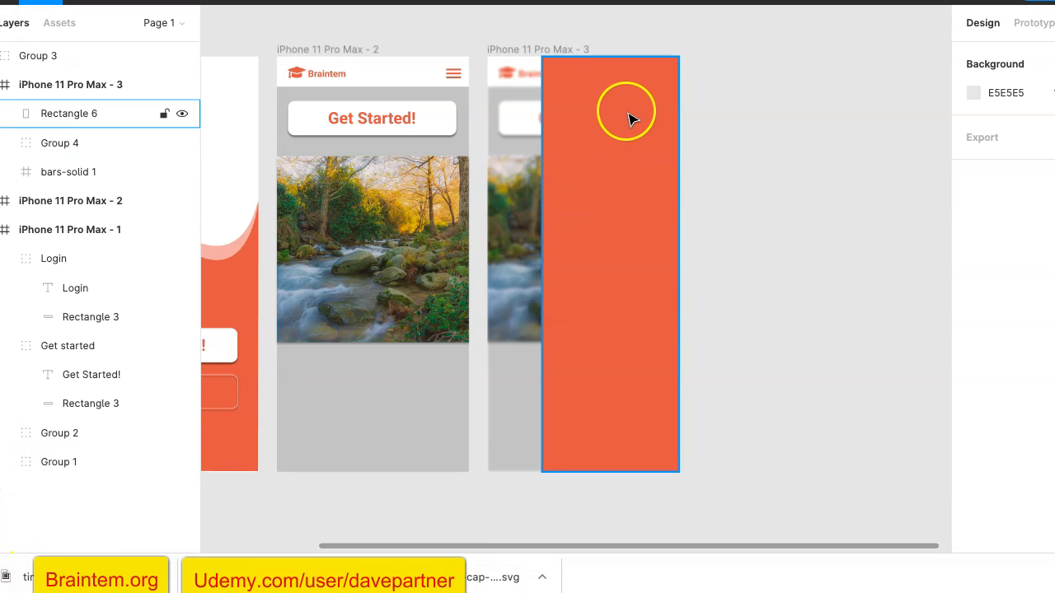
drag(76, 586, 618, 209)
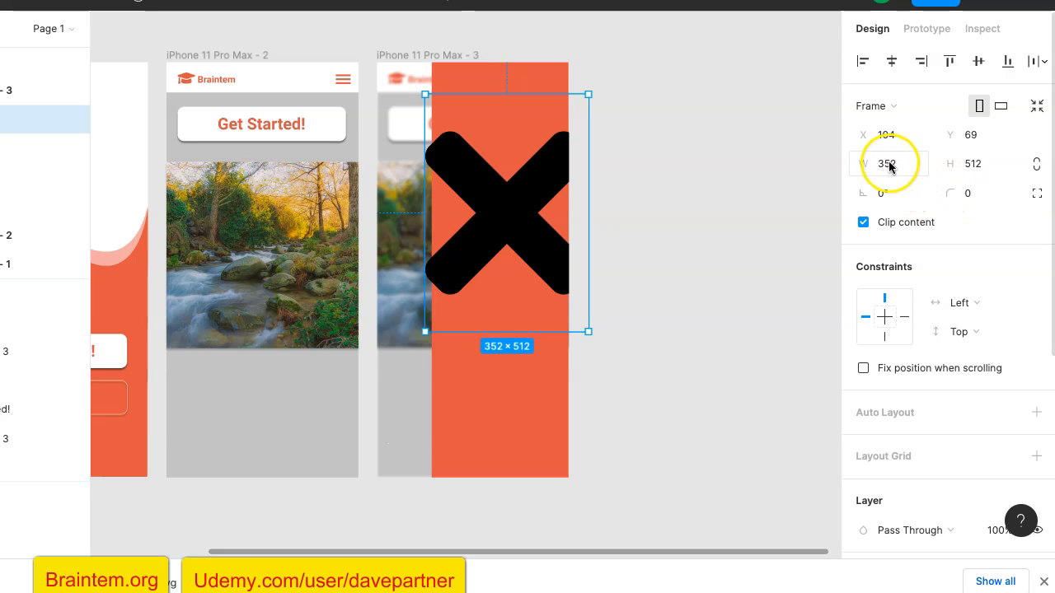
click(888, 164)
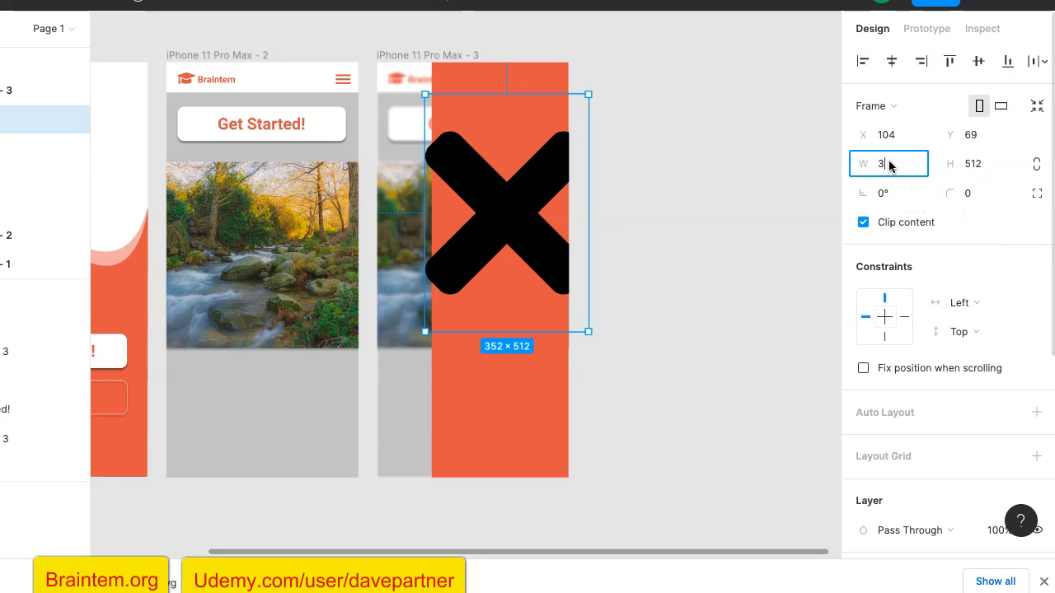
key(Return)
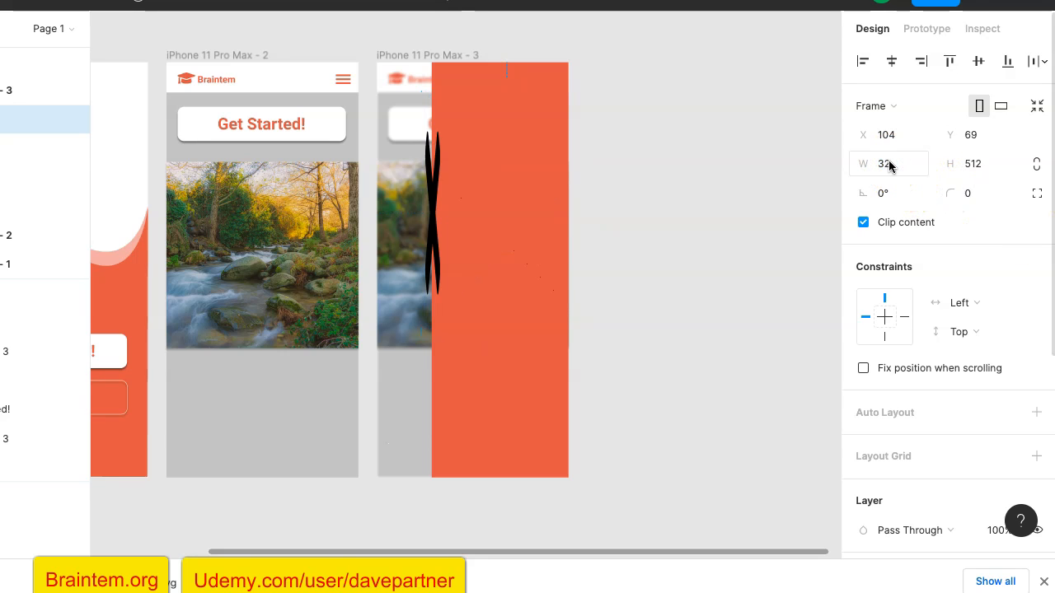
Try to size the X icon to height 27 and width 32 with Constrain Proportions on, releasing the constraint at the end.
click(985, 165)
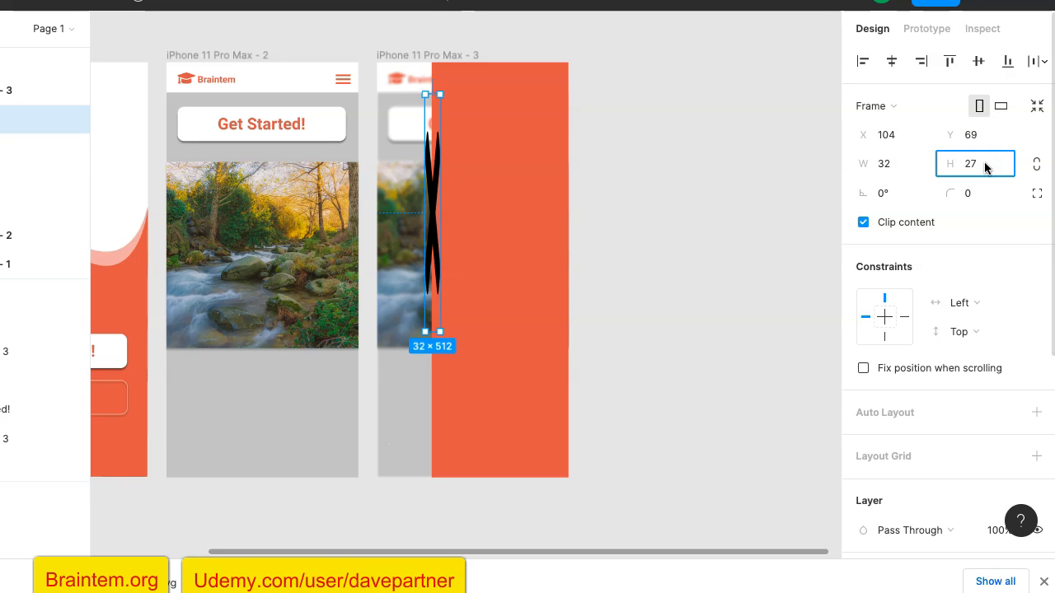
click(1035, 165)
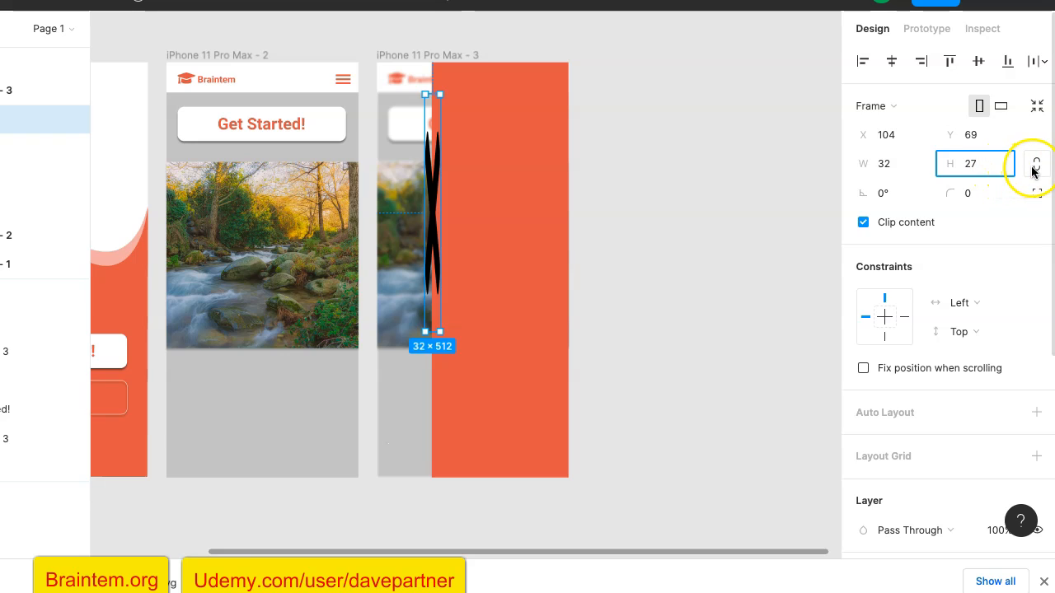
click(989, 169)
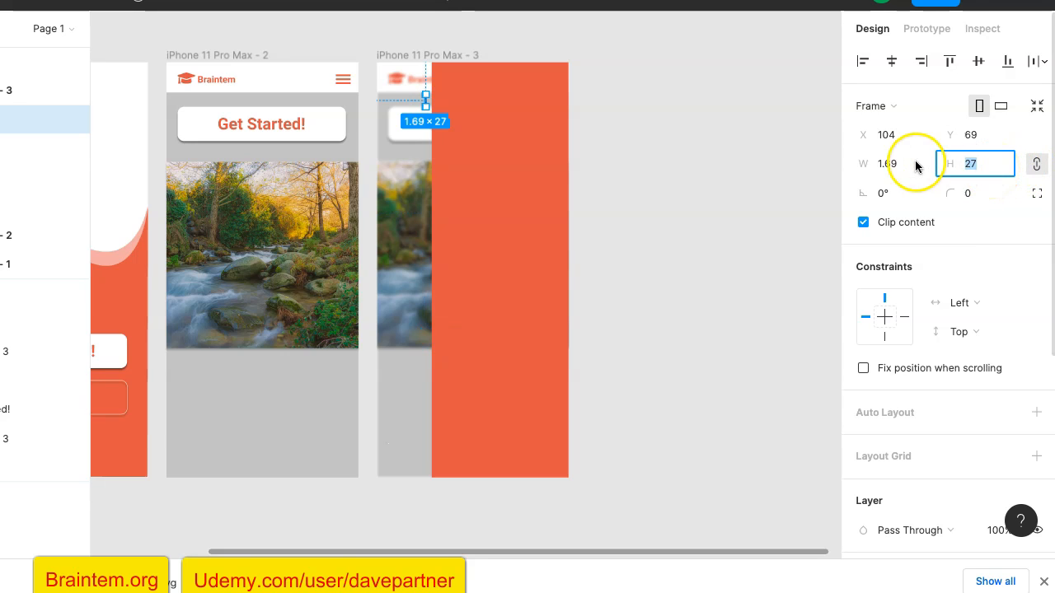
click(887, 165)
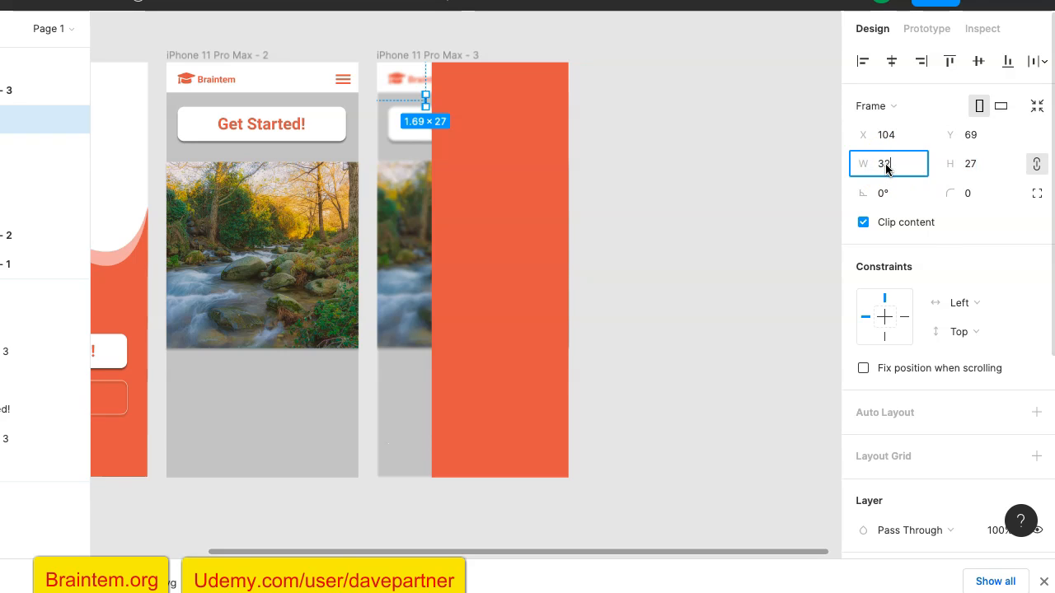
text(32)
key(Return)
click(1033, 167)
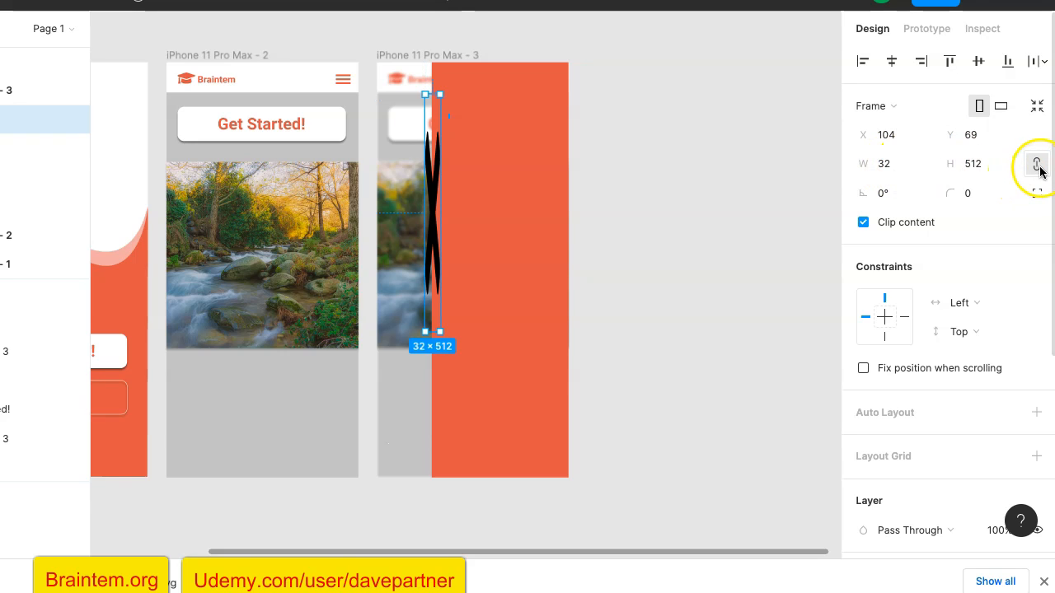
Set the X icon's height to 27 and move it to the orange panel's top-right corner, at about X 371, Y 12.
click(973, 164)
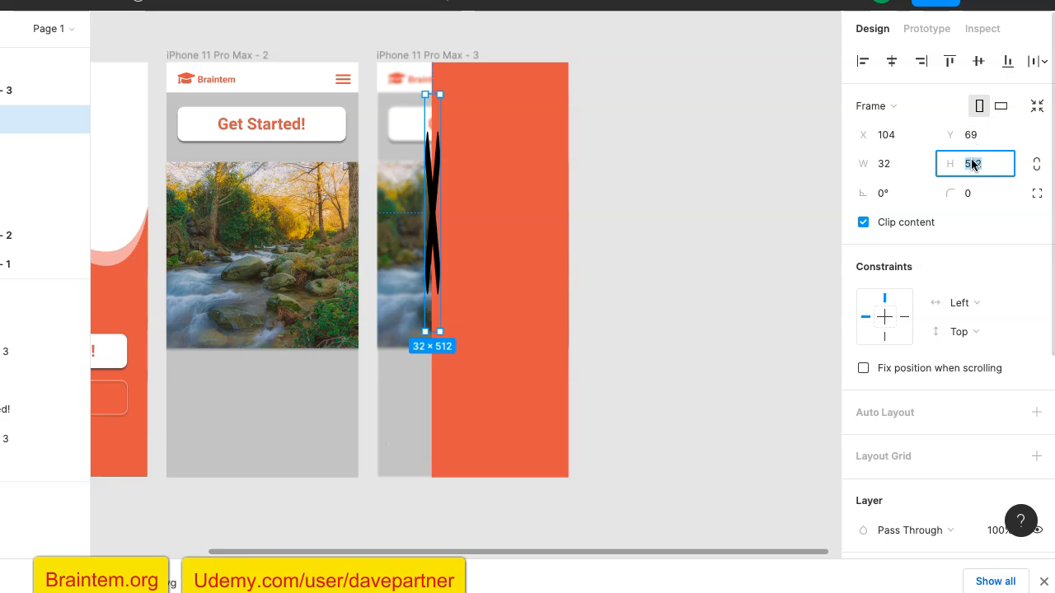
text(27)
key(Return)
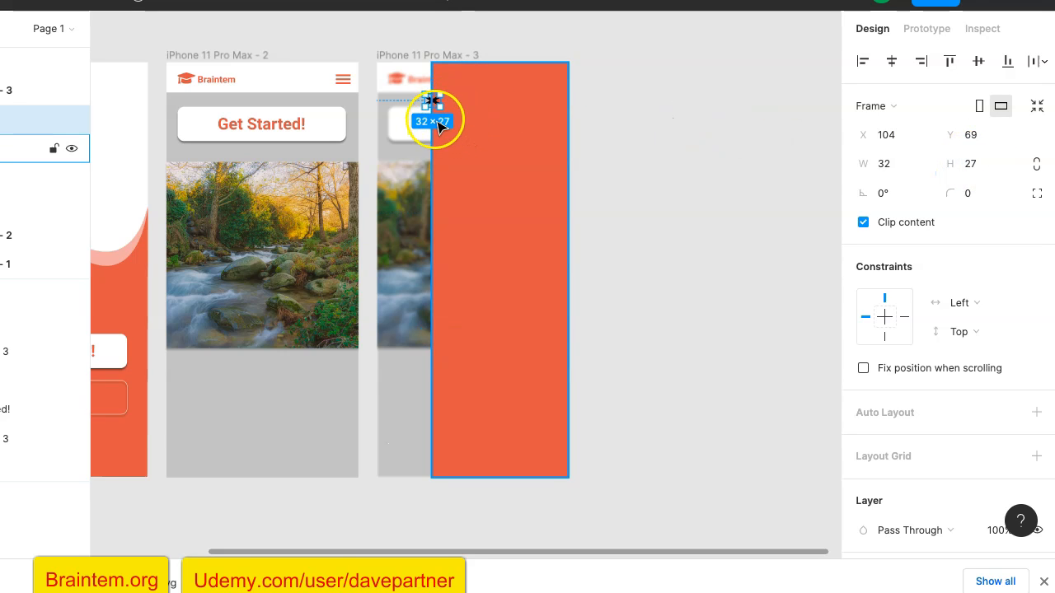
drag(451, 97, 553, 76)
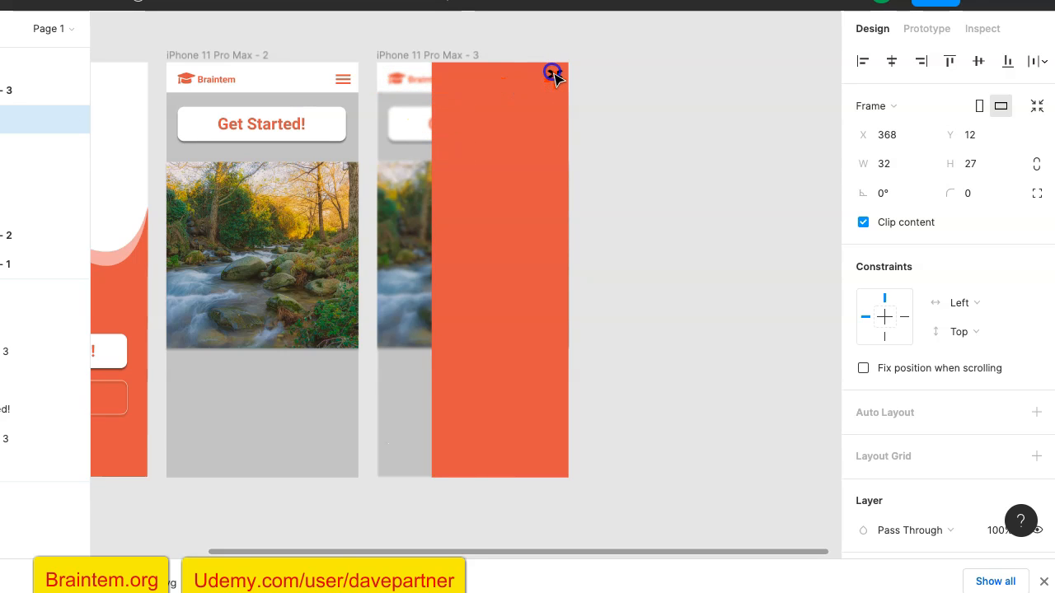
drag(554, 76, 555, 74)
Recolor the X icon from the document colors to white FFFFFF and deselect it.
scroll(877, 385, down, 4)
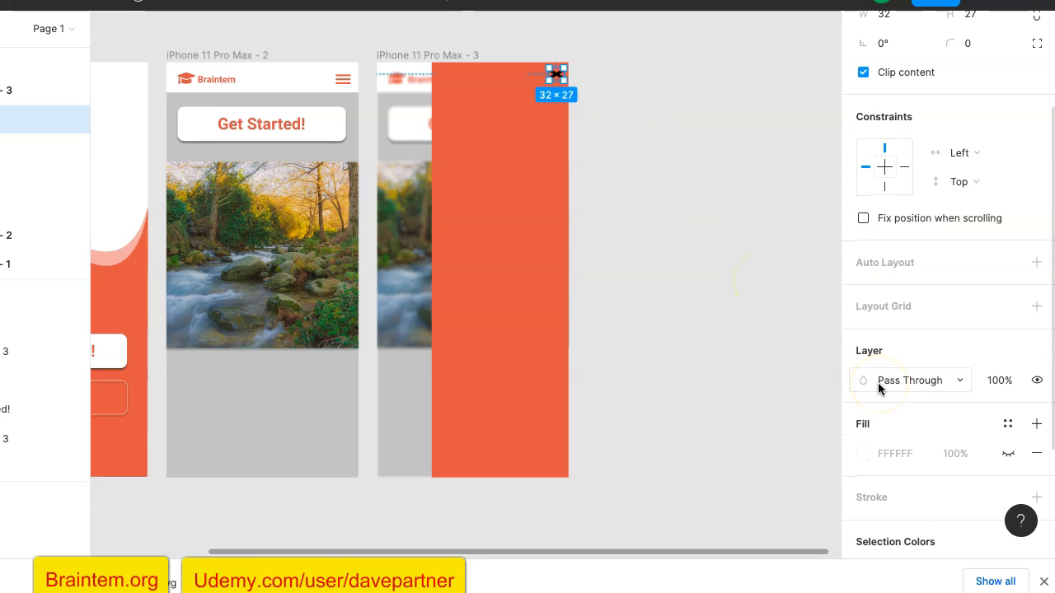
scroll(877, 383, down, 1)
click(864, 402)
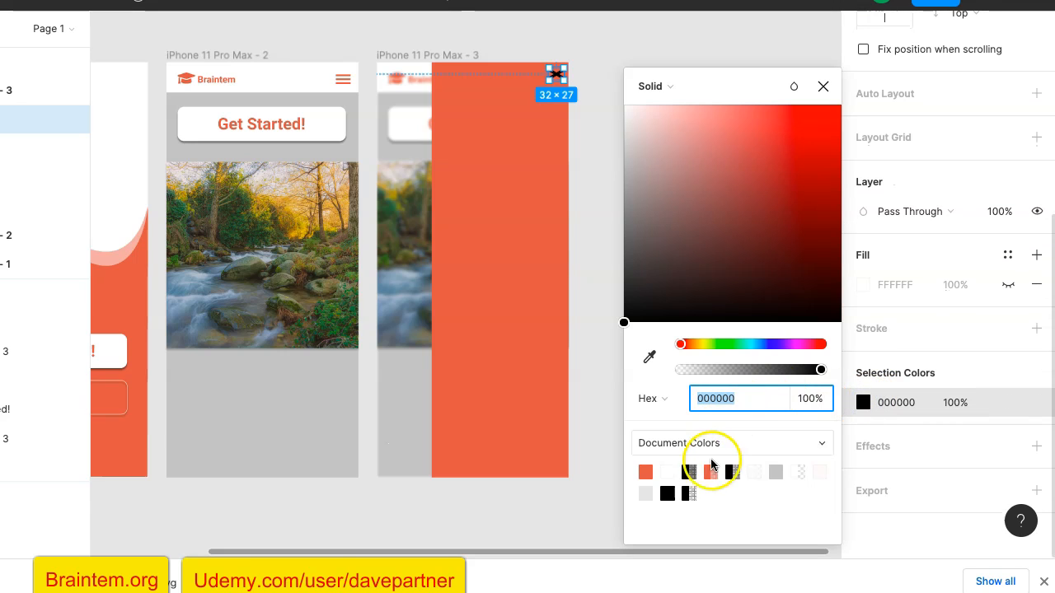
click(666, 471)
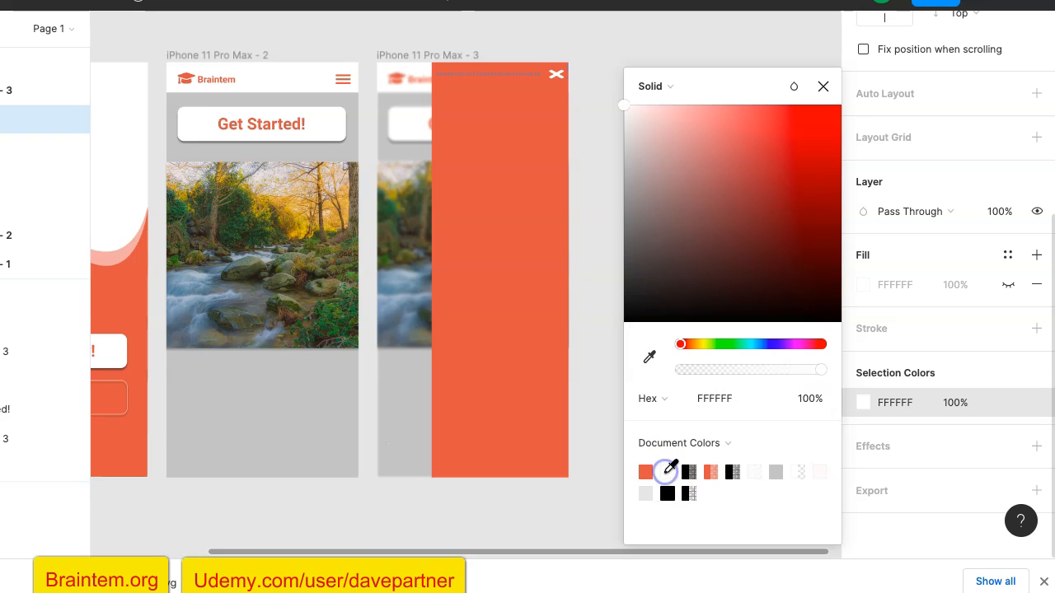
click(598, 318)
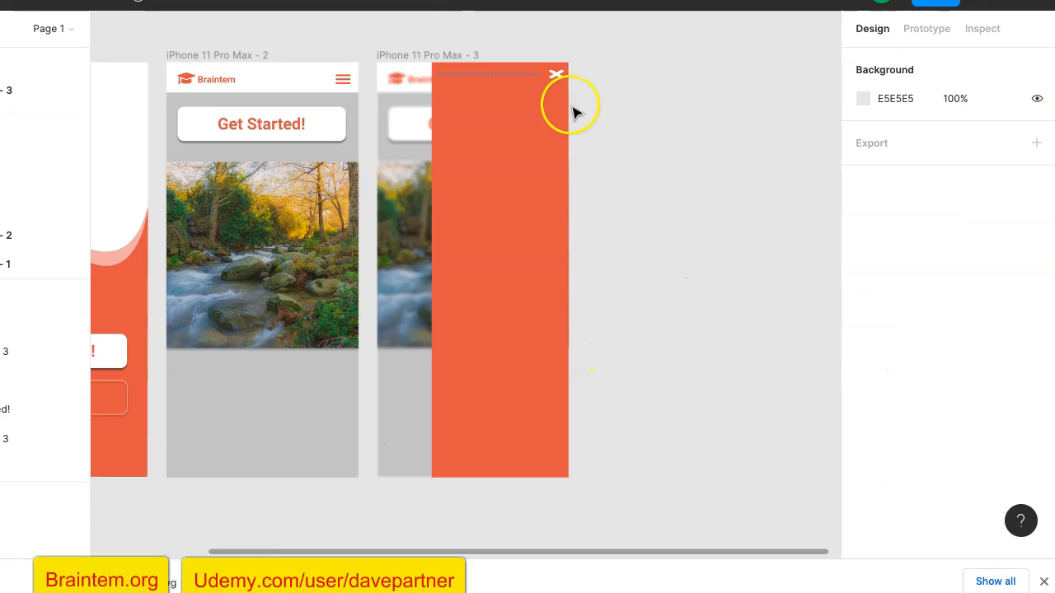
Set the height of the white X icon on the orange panel to 32 and deselect it.
click(556, 75)
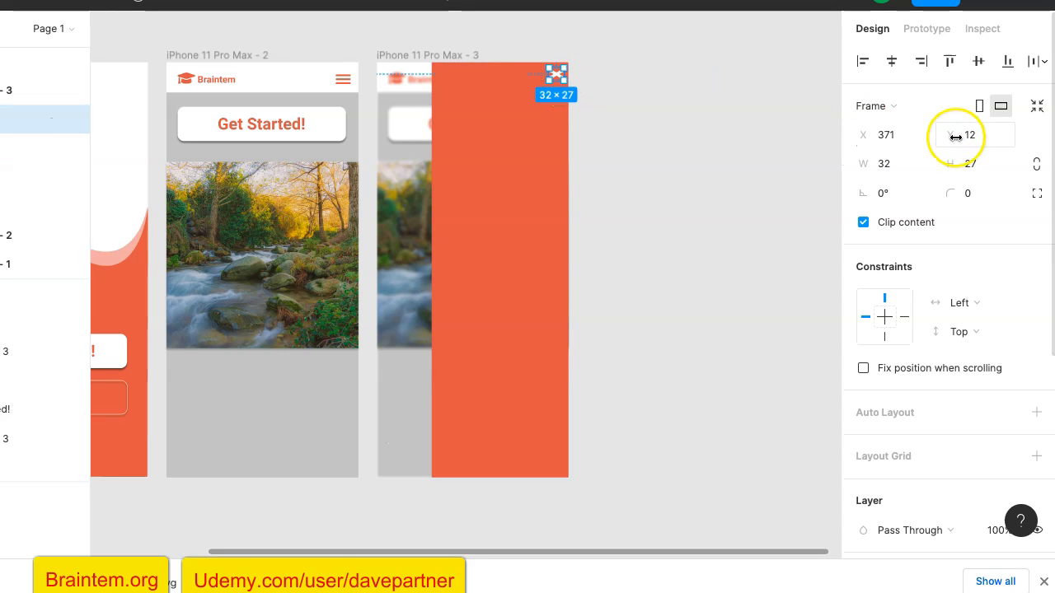
click(972, 166)
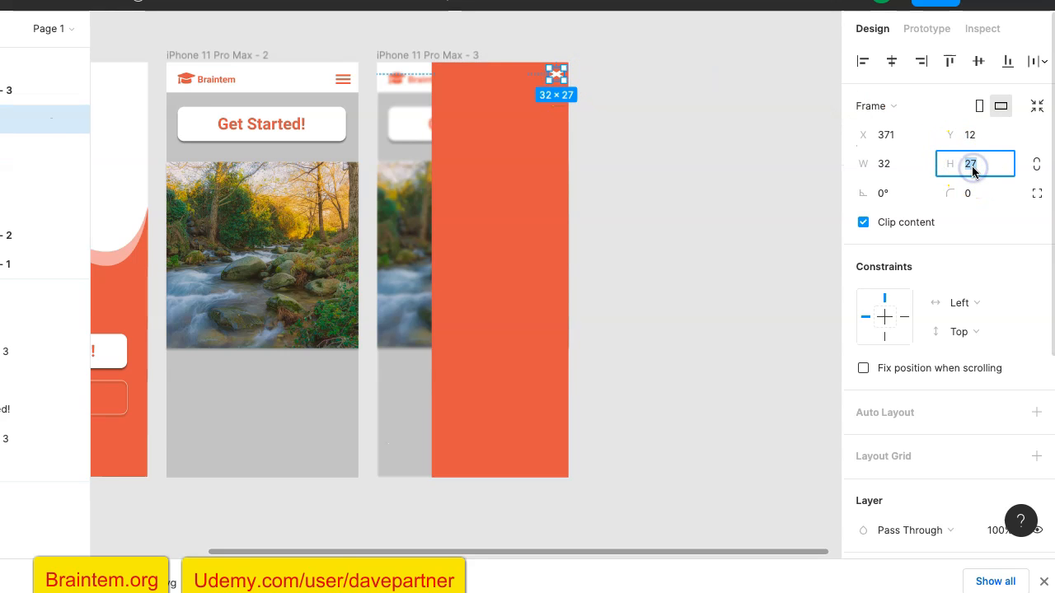
text(32)
key(Return)
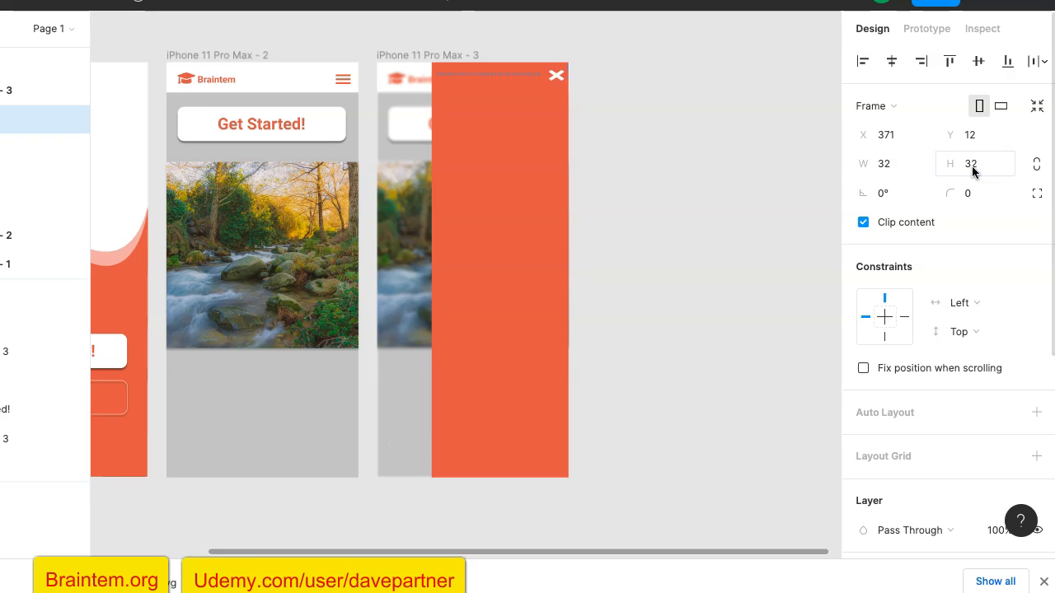
click(669, 175)
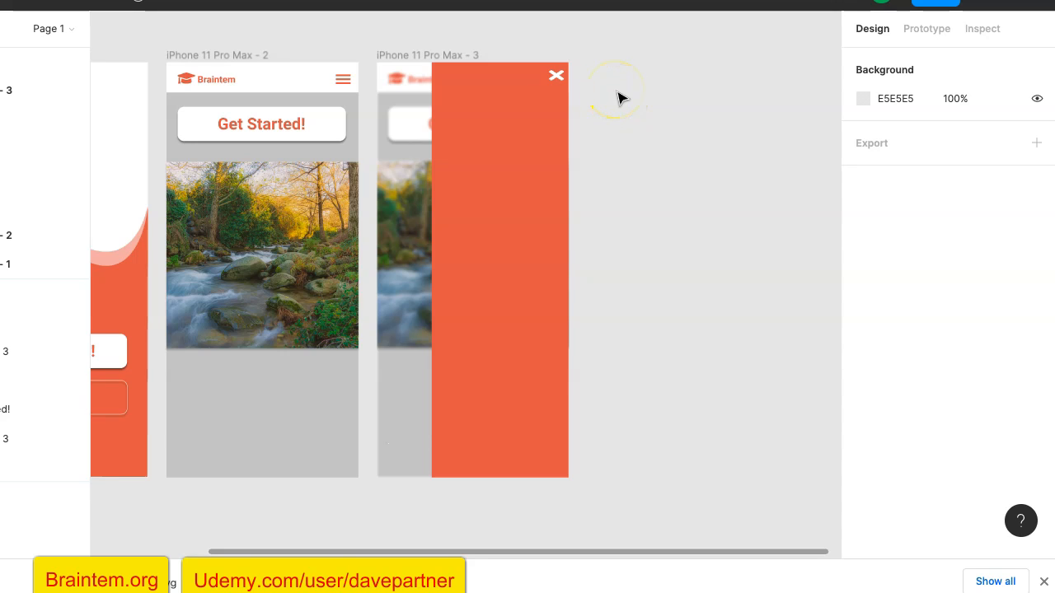
click(551, 74)
click(557, 78)
click(557, 77)
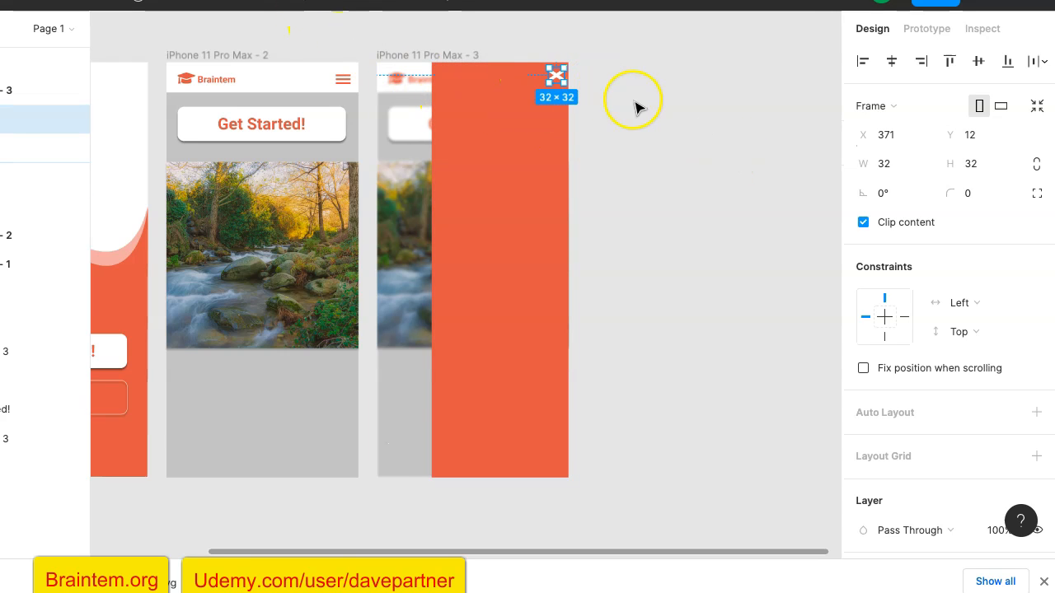
scroll(789, 217, down, 2)
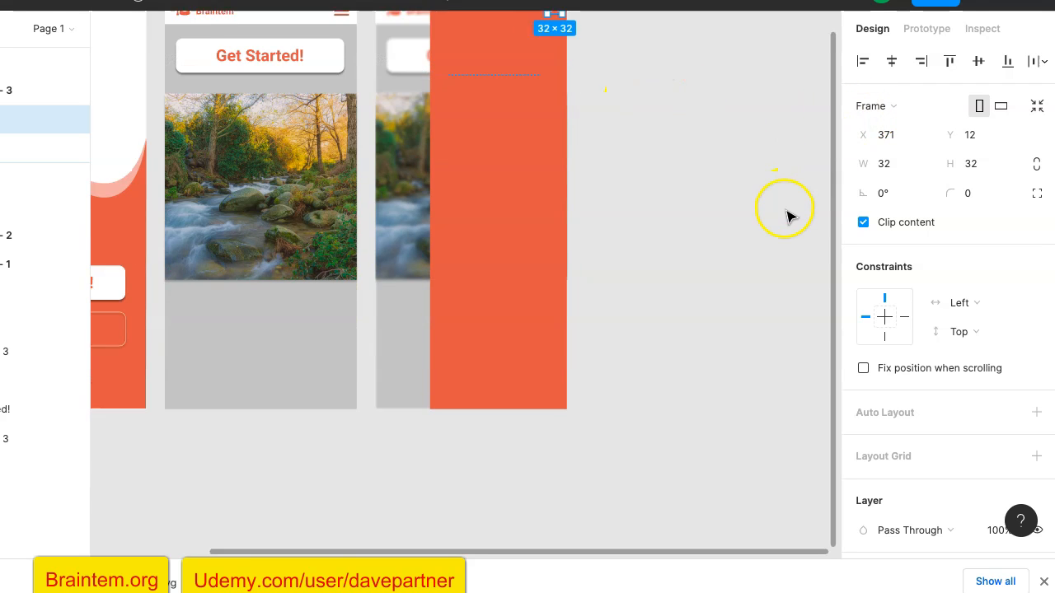
scroll(789, 217, up, 3)
scroll(788, 217, left, 1)
scroll(789, 218, down, 1)
scroll(789, 219, right, 1)
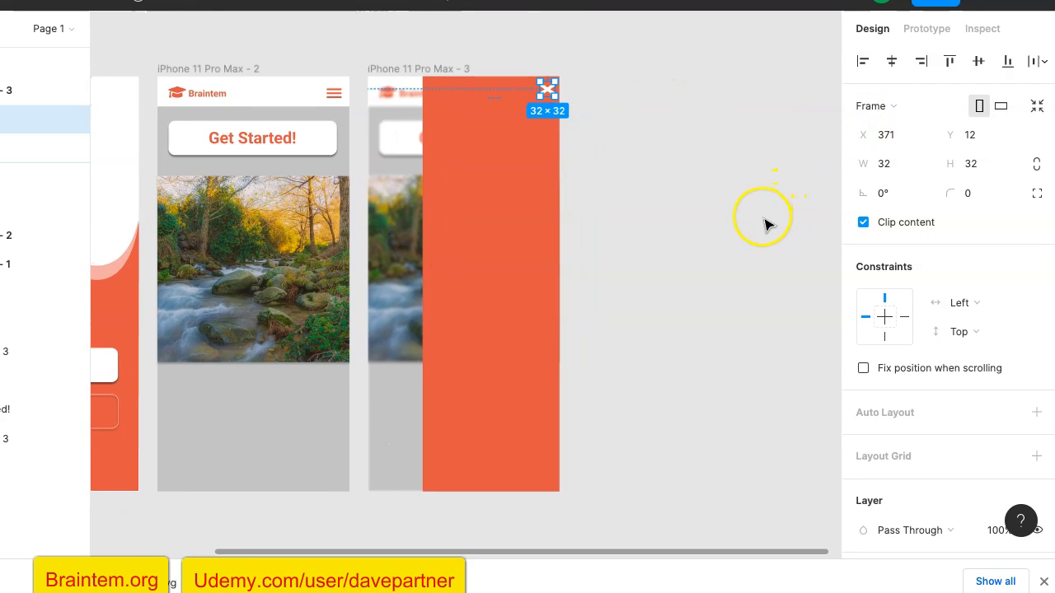
Recolor the X icon on the orange panel from the document colors to light gray E5E5E5 and deselect it.
scroll(902, 501, down, 5)
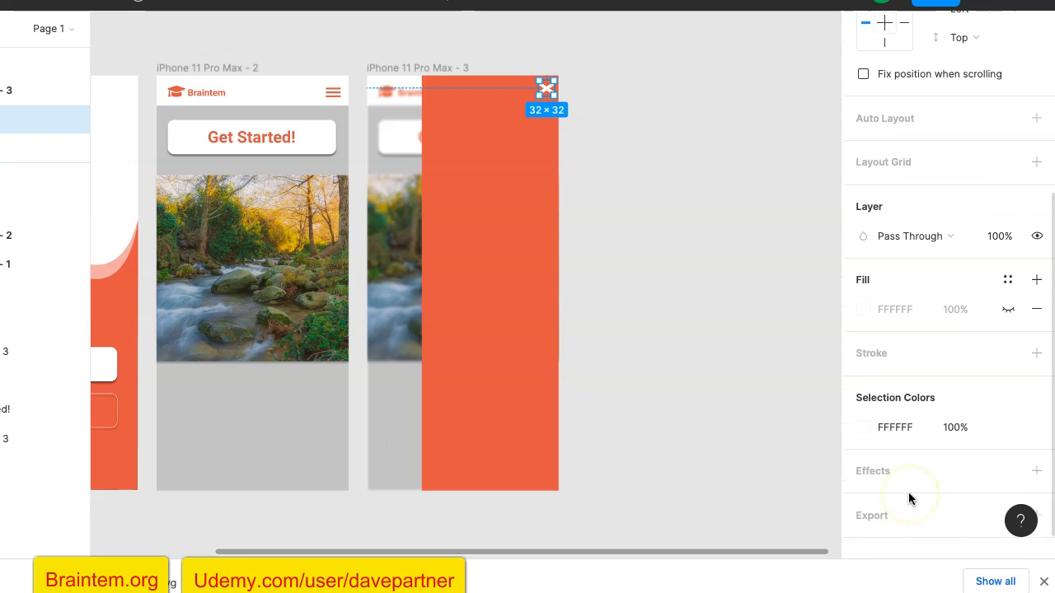
click(872, 402)
click(864, 403)
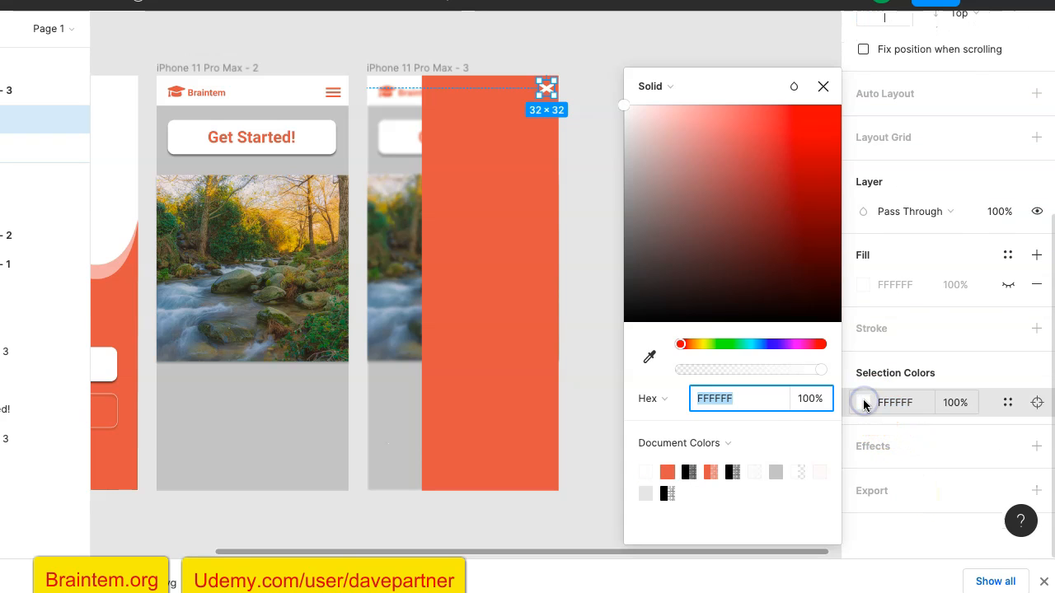
click(652, 494)
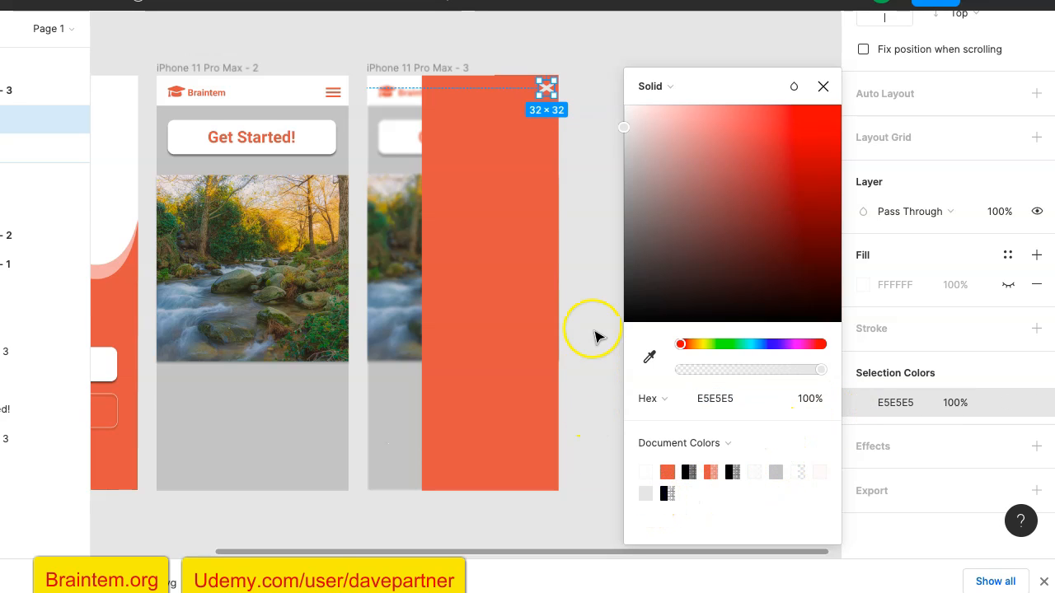
click(596, 285)
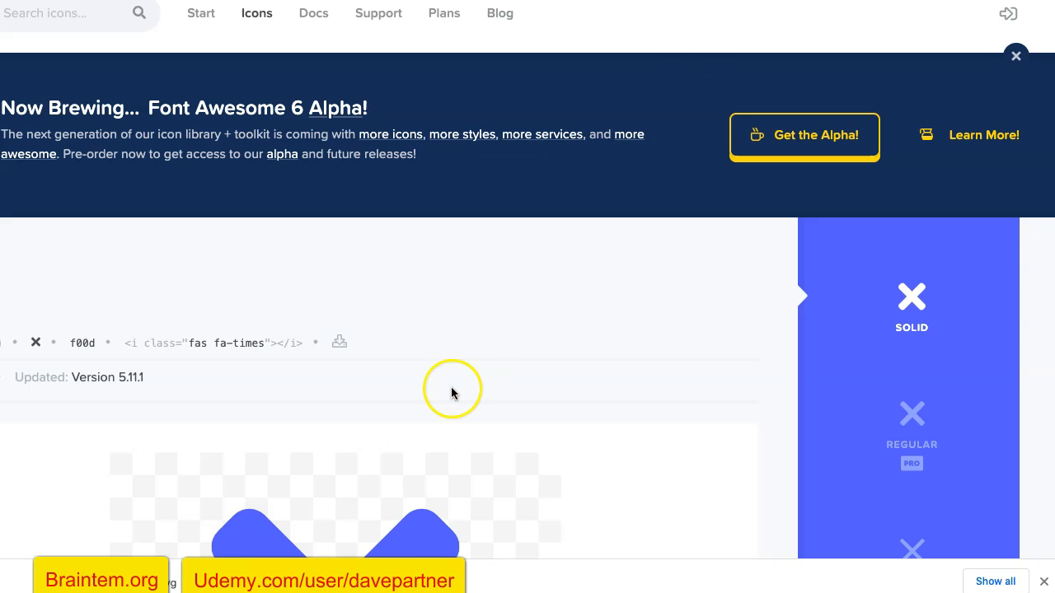
Switch to the Font Awesome site, browse the close icons and view the Light style of the times icon.
scroll(451, 392, down, 4)
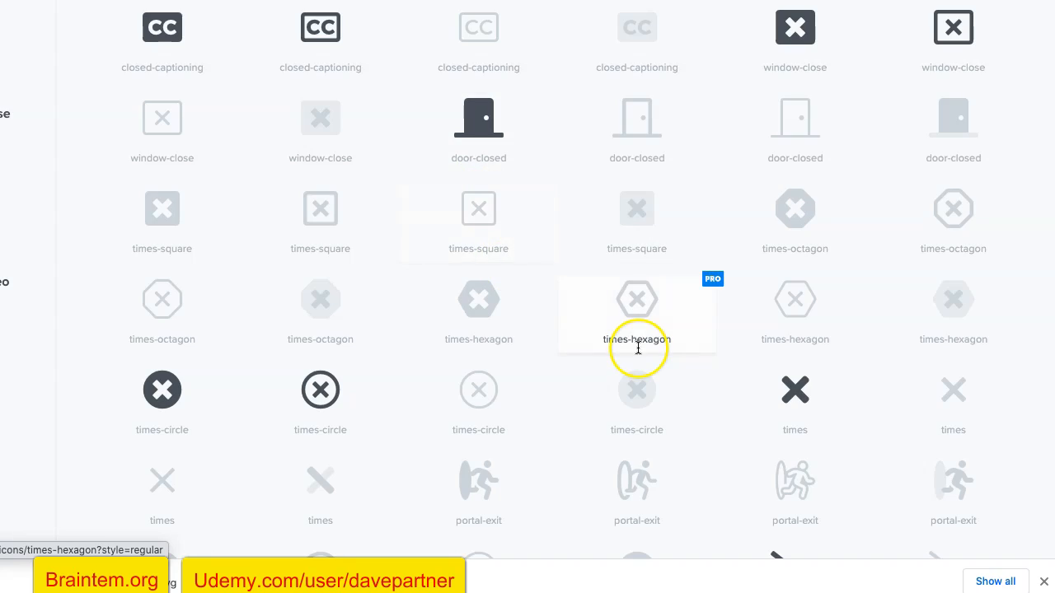
scroll(741, 371, down, 4)
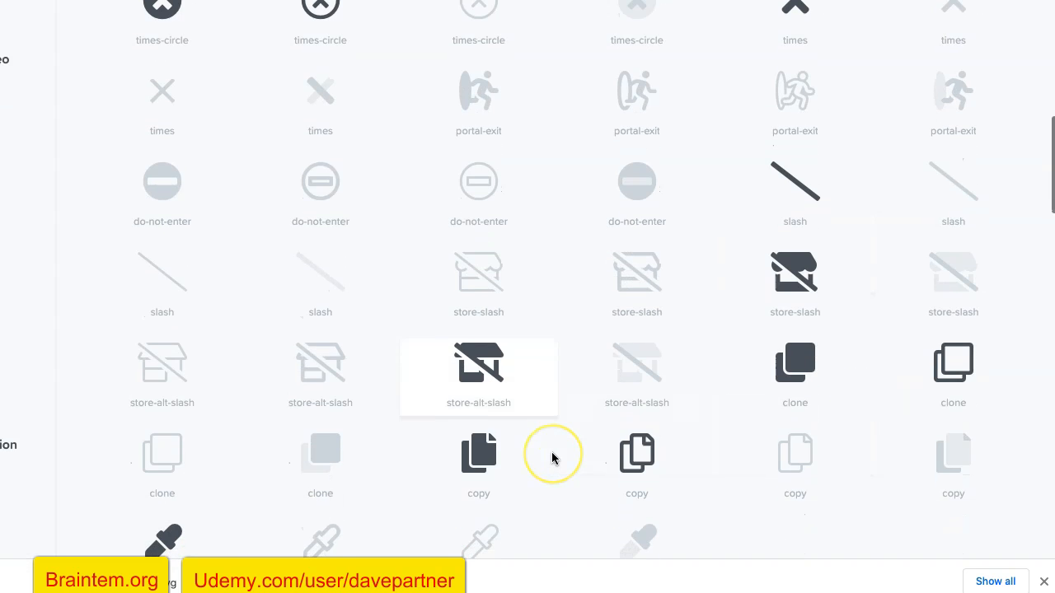
scroll(551, 455, up, 4)
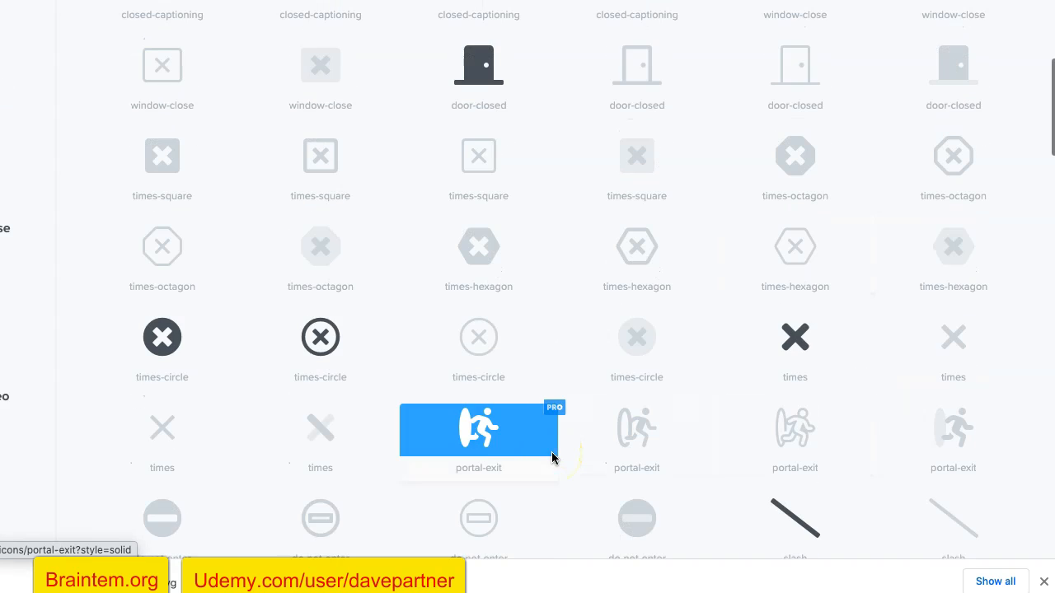
click(181, 434)
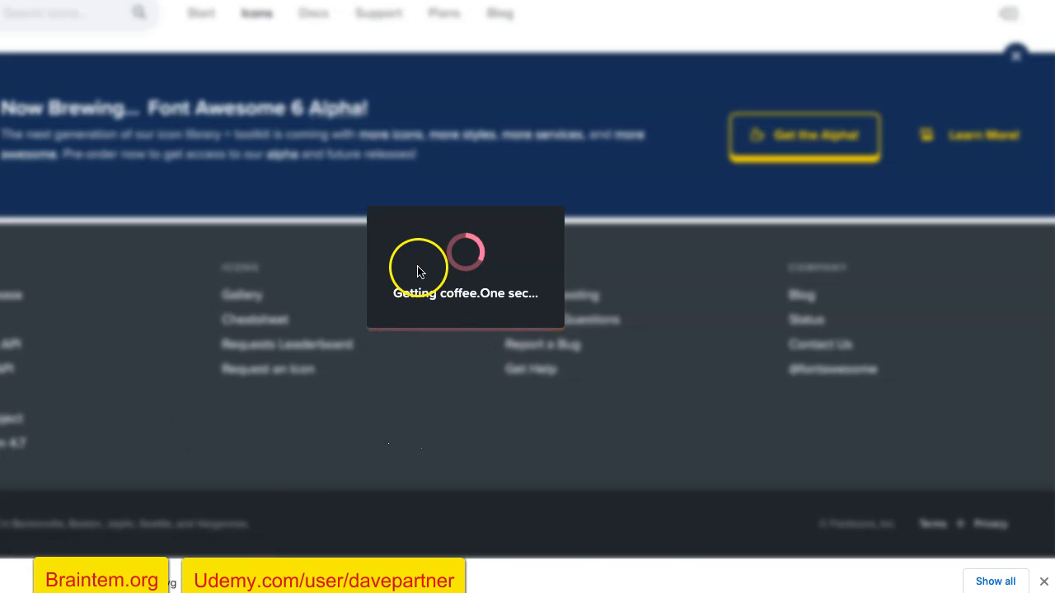
scroll(437, 295, down, 4)
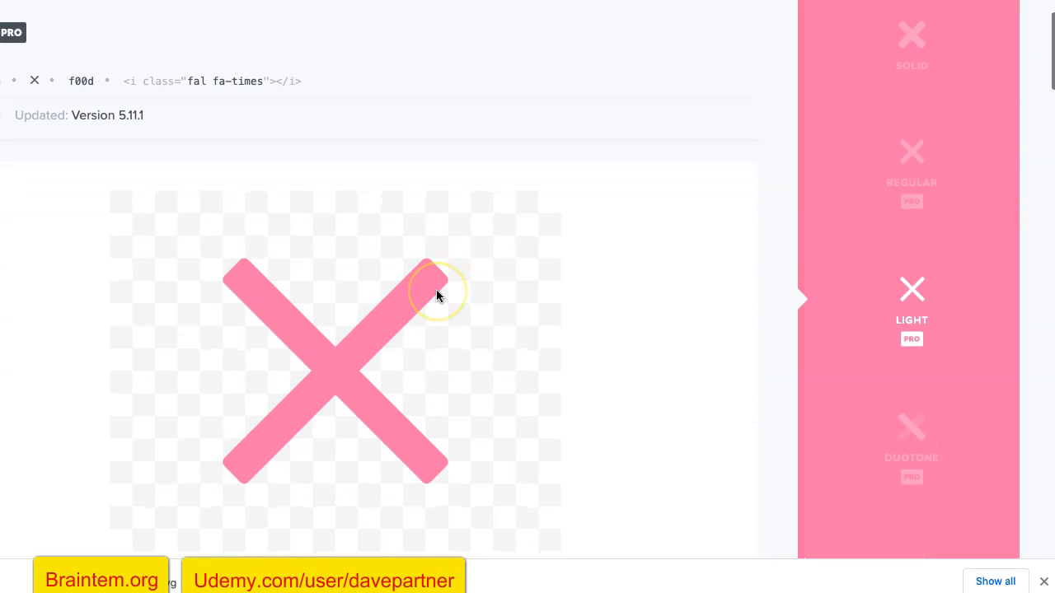
scroll(271, 141, up, 2)
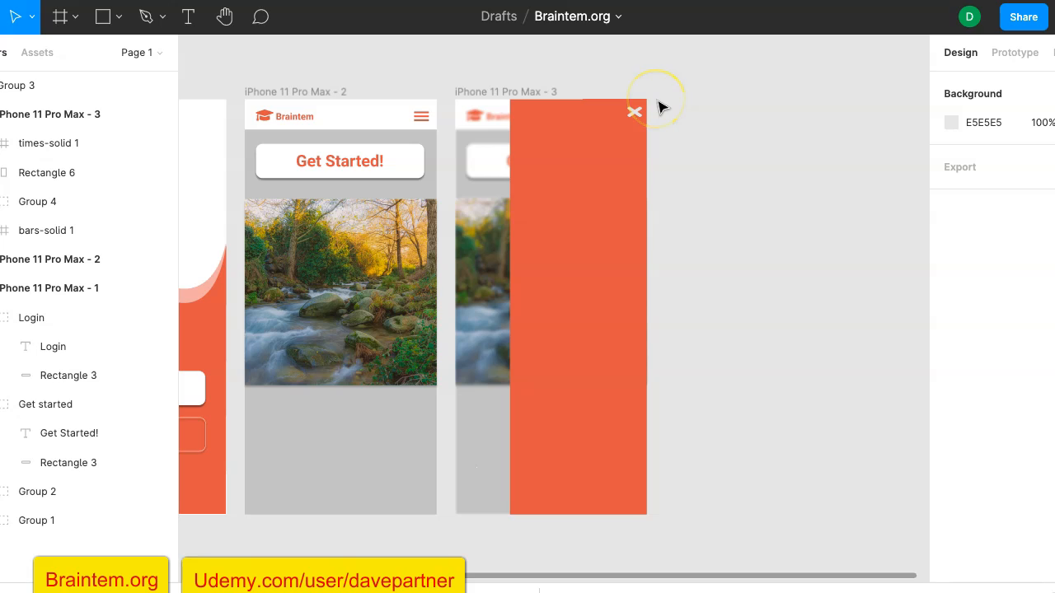
Select the X icon in the third screen and add a 10px layout grid to its frame.
click(639, 110)
click(635, 113)
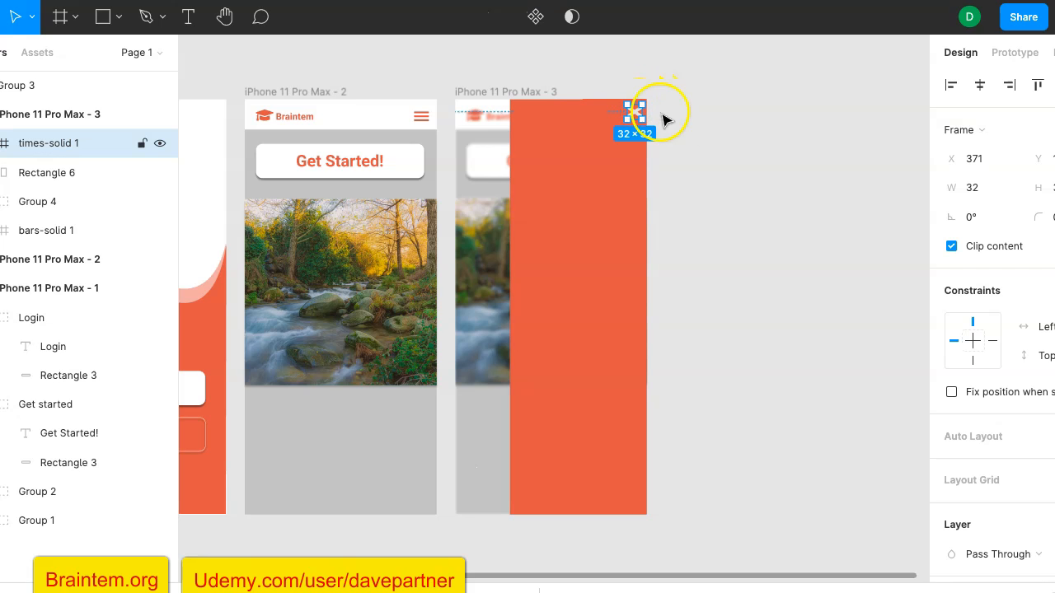
scroll(1026, 280, down, 4)
scroll(1026, 282, down, 3)
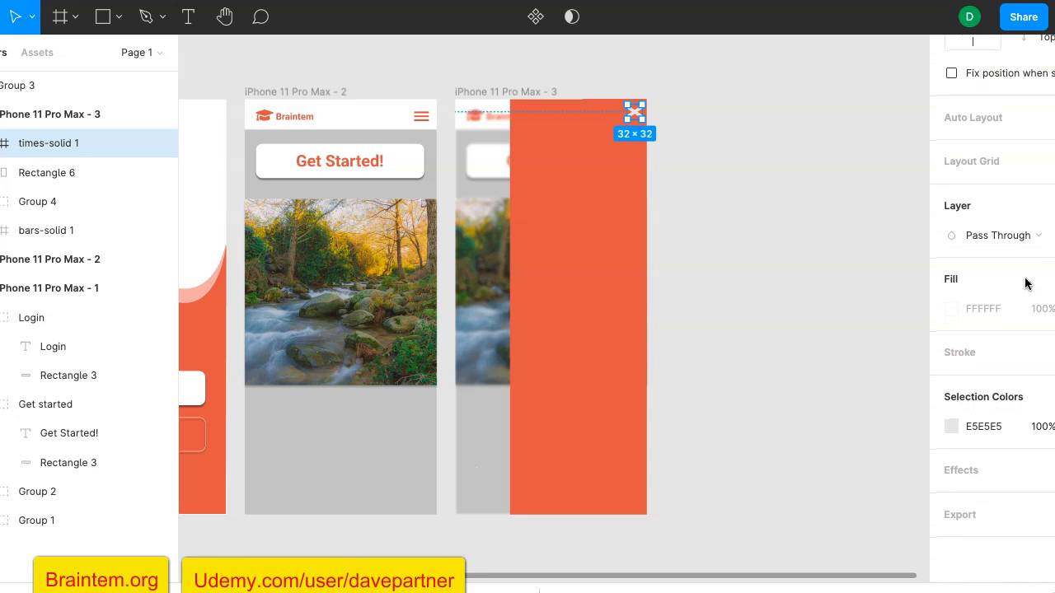
scroll(1026, 284, up, 3)
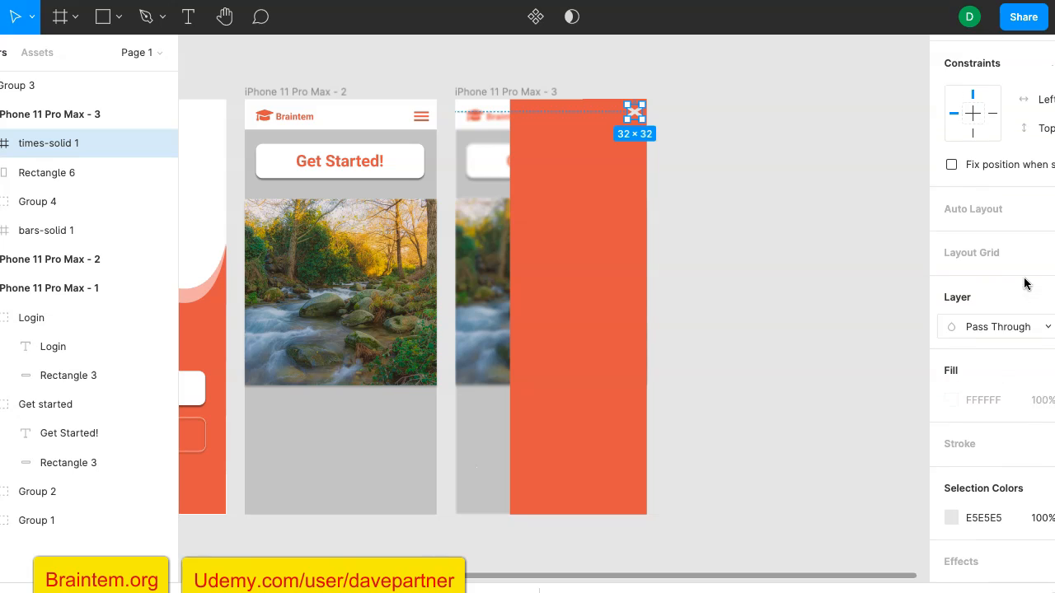
scroll(1026, 283, up, 1)
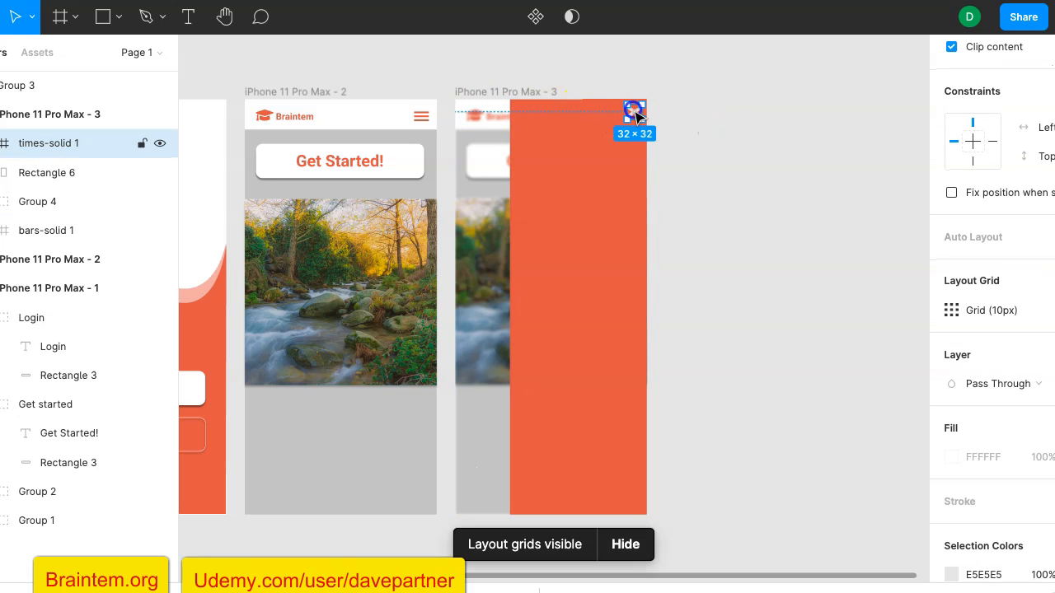
Move the X icon slightly lower on the orange panel, keeping its horizontal position, and deselect it.
scroll(674, 114, up, 5)
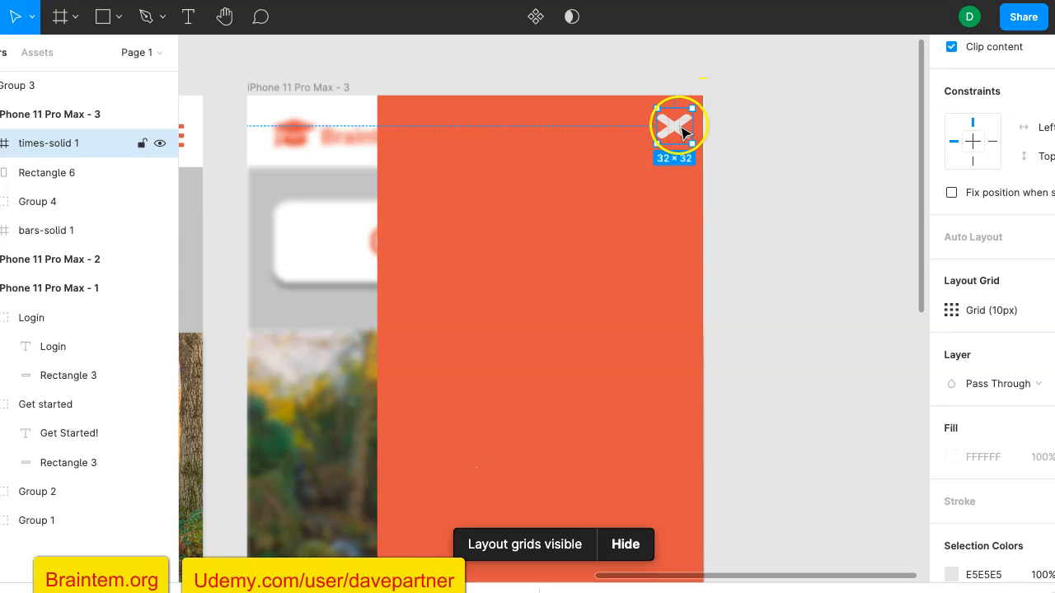
drag(683, 132, 681, 136)
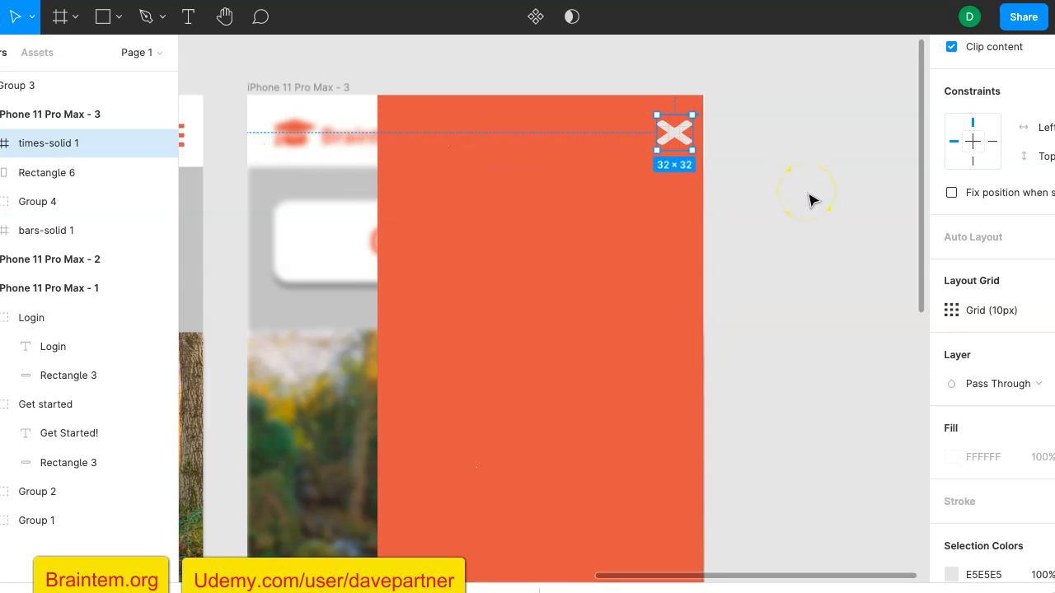
click(812, 201)
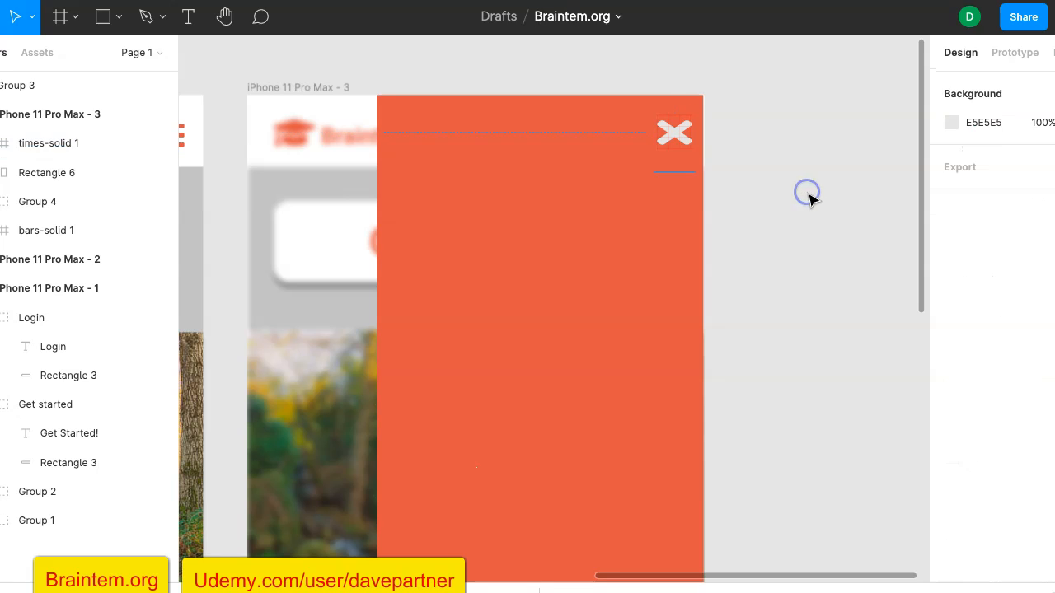